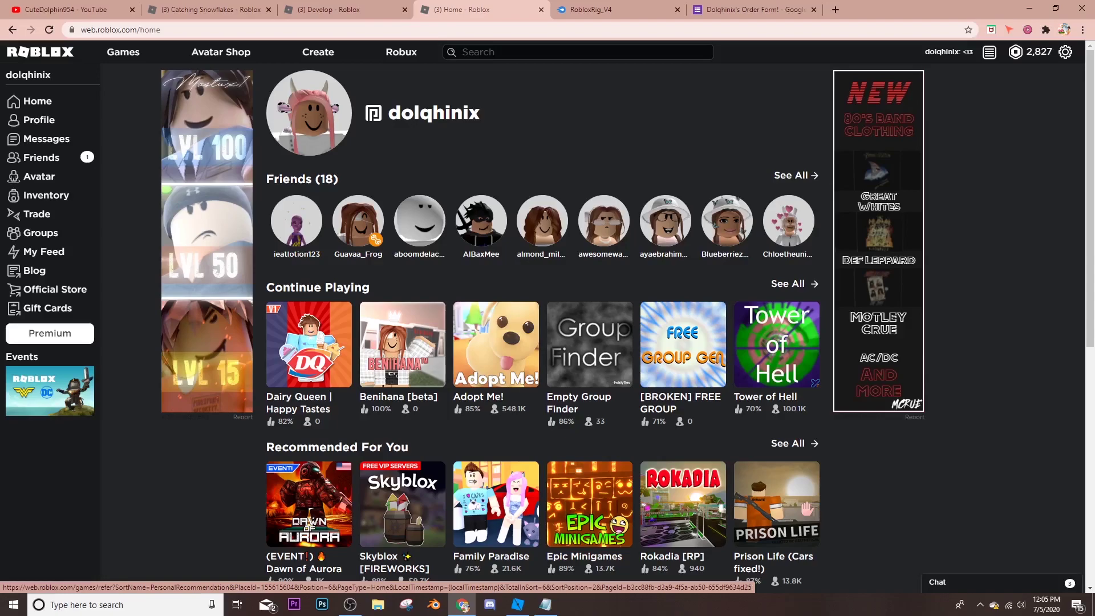
# View the CuteDolphin954 YouTube channel's uploads and subscriber count, and return to the Roblox home page
pyautogui.hotkey('ctrl', '1')
pyautogui.moveTo(358, 267); pyautogui.dragTo(298, 268)
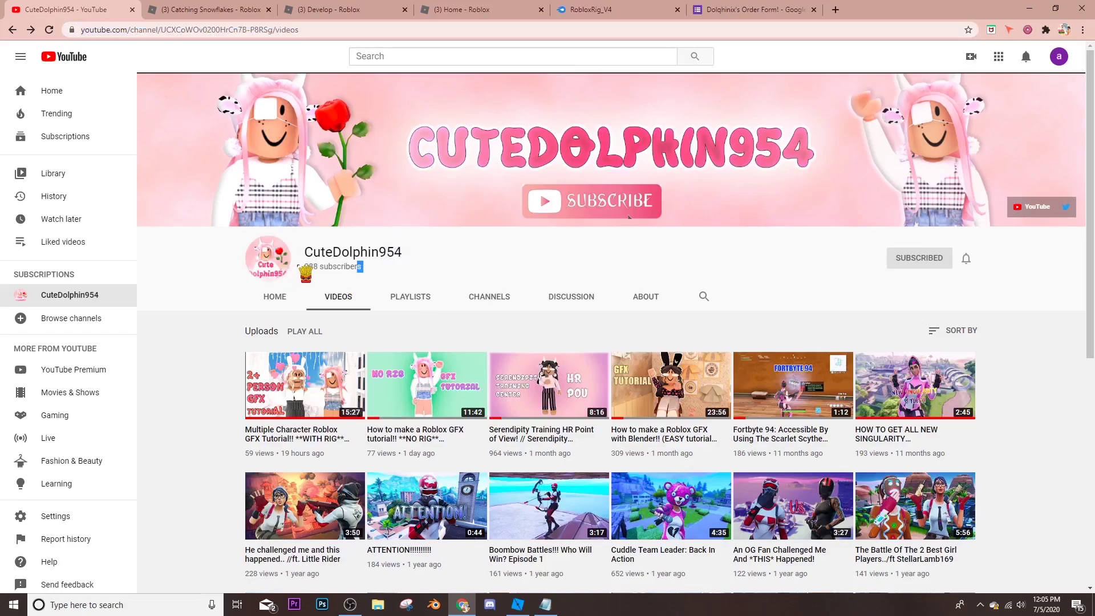
pyautogui.click(162, 263)
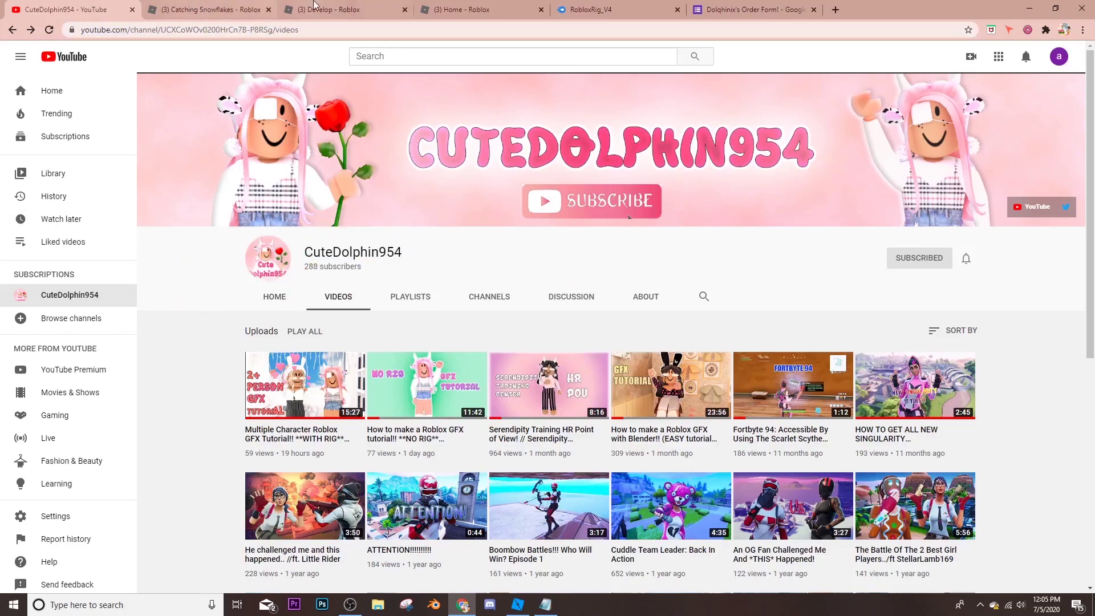
pyautogui.click(465, 8)
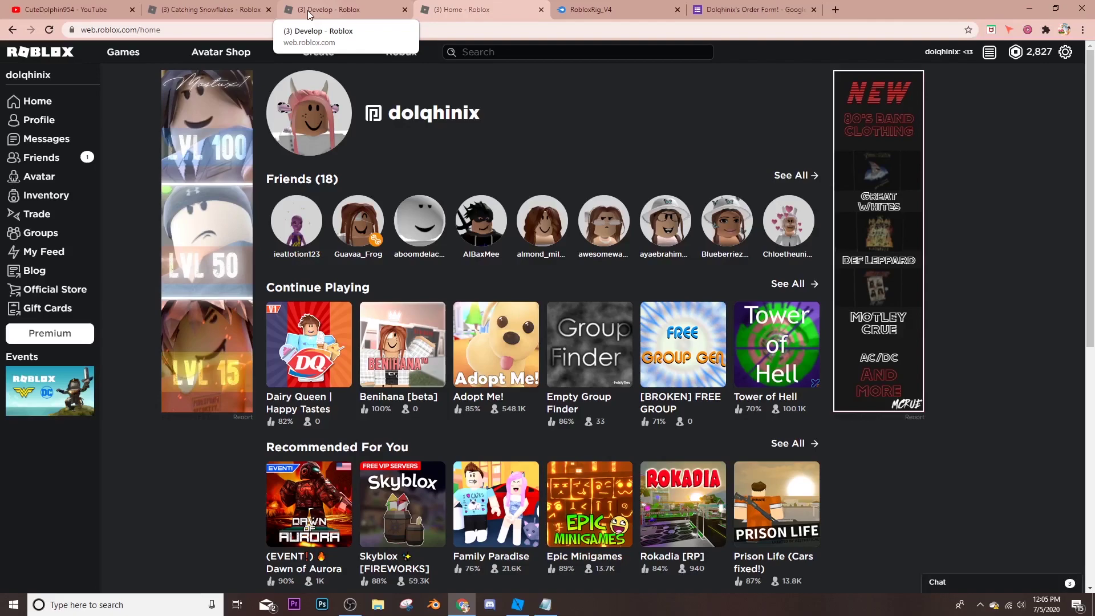
# Switch to Roblox Studio and spawn an R6 character from the requested player's username with the Load Character plugin
pyautogui.click(513, 607)
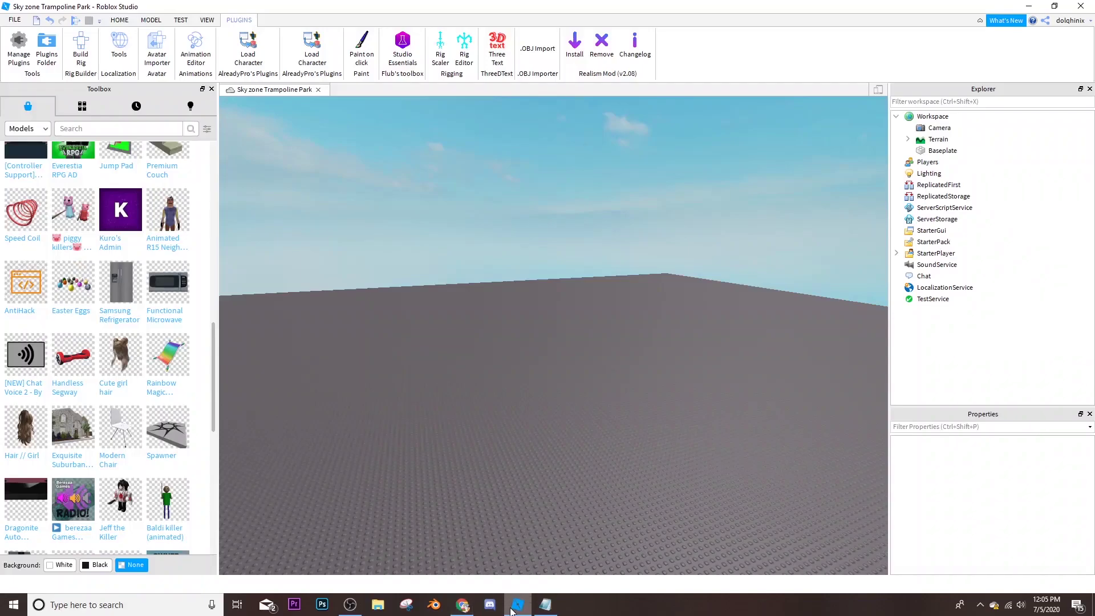
pyautogui.click(255, 48)
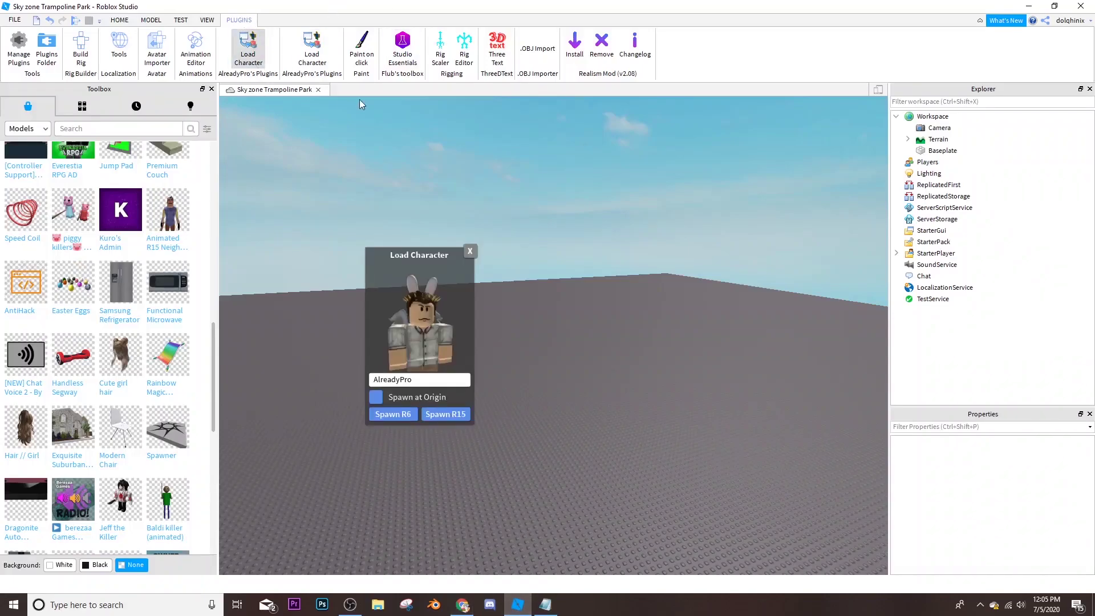
pyautogui.doubleClick(407, 380)
pyautogui.write('kaitly')
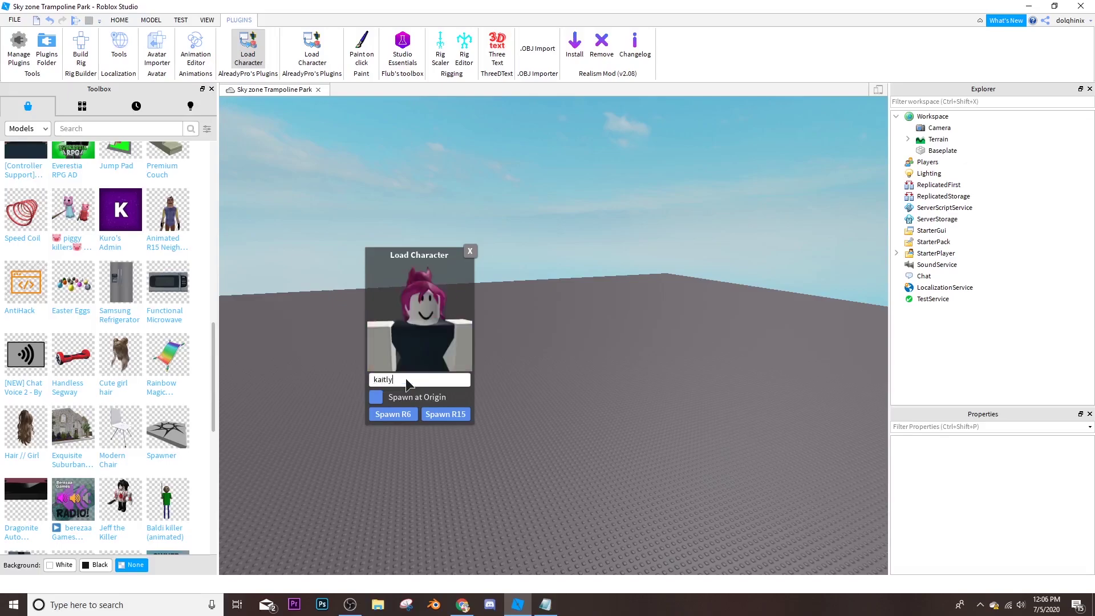
pyautogui.write('npandamonion')
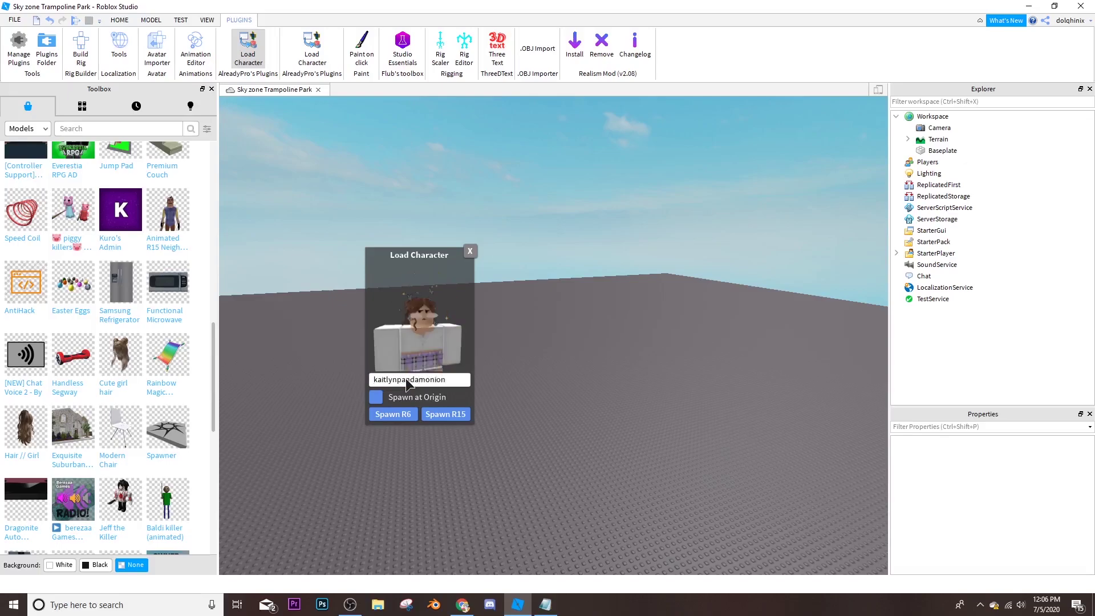
pyautogui.click(401, 412)
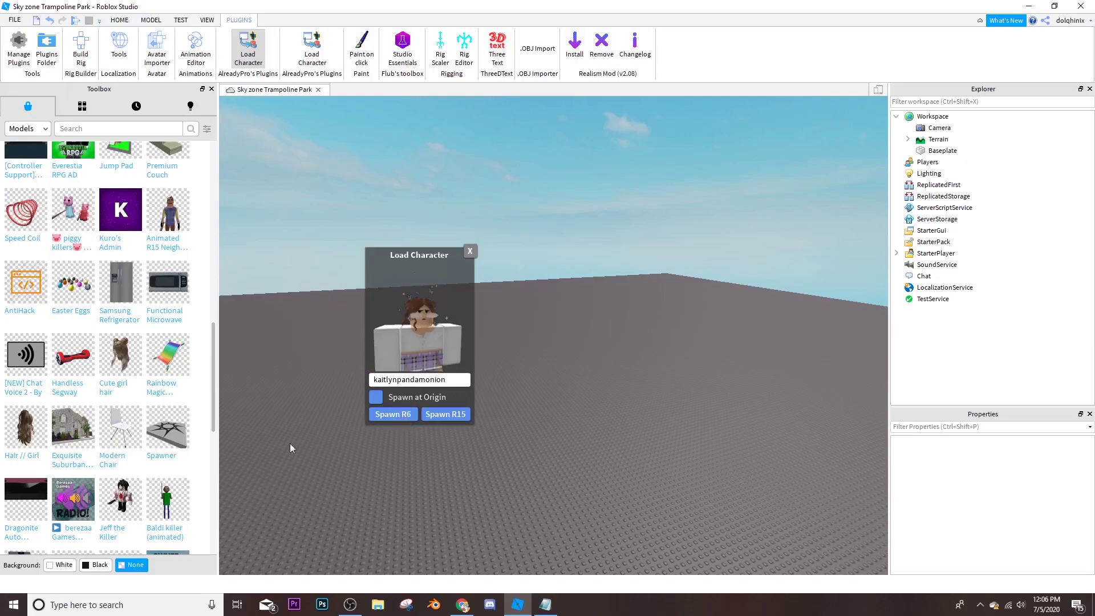
pyautogui.click(471, 251)
pyautogui.press('f')
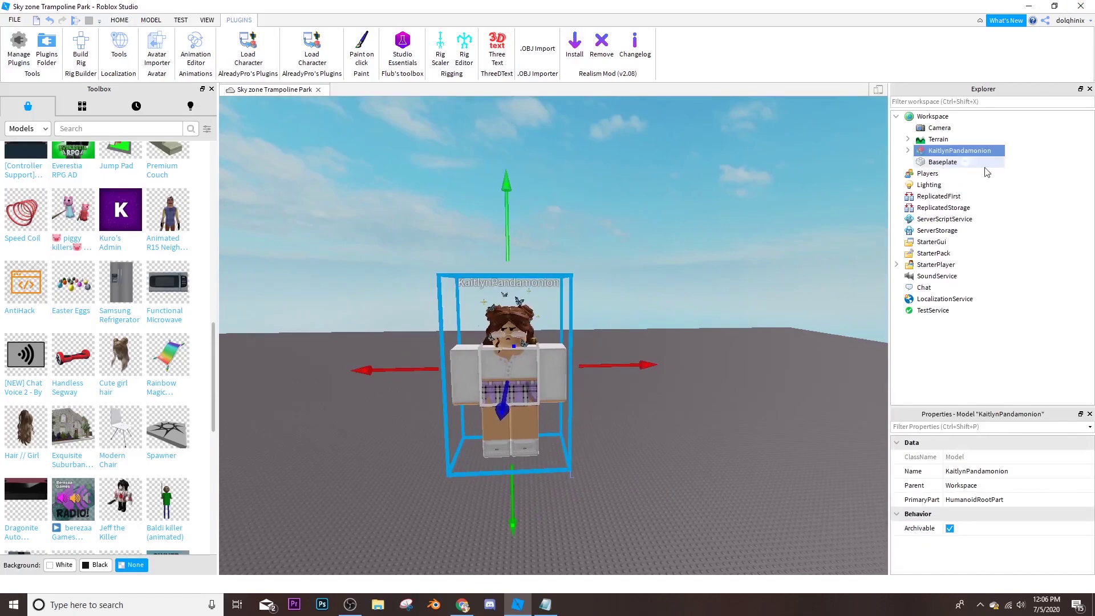
# Export the spawned character as kaitlynpanda.obj to the blender saving folder, replacing the existing file
pyautogui.rightClick(945, 155)
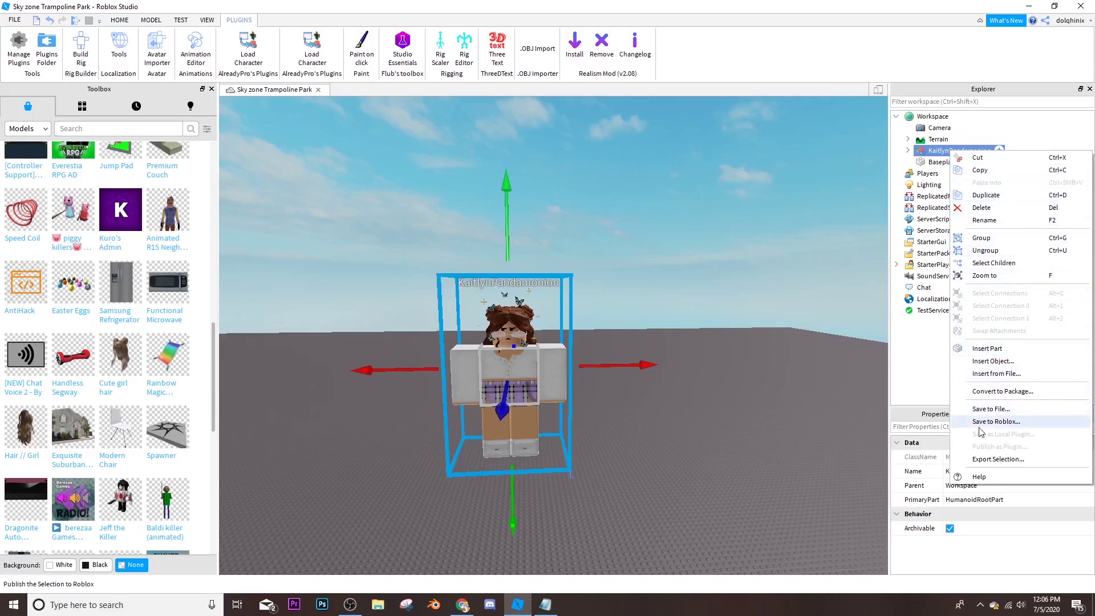
pyautogui.click(985, 456)
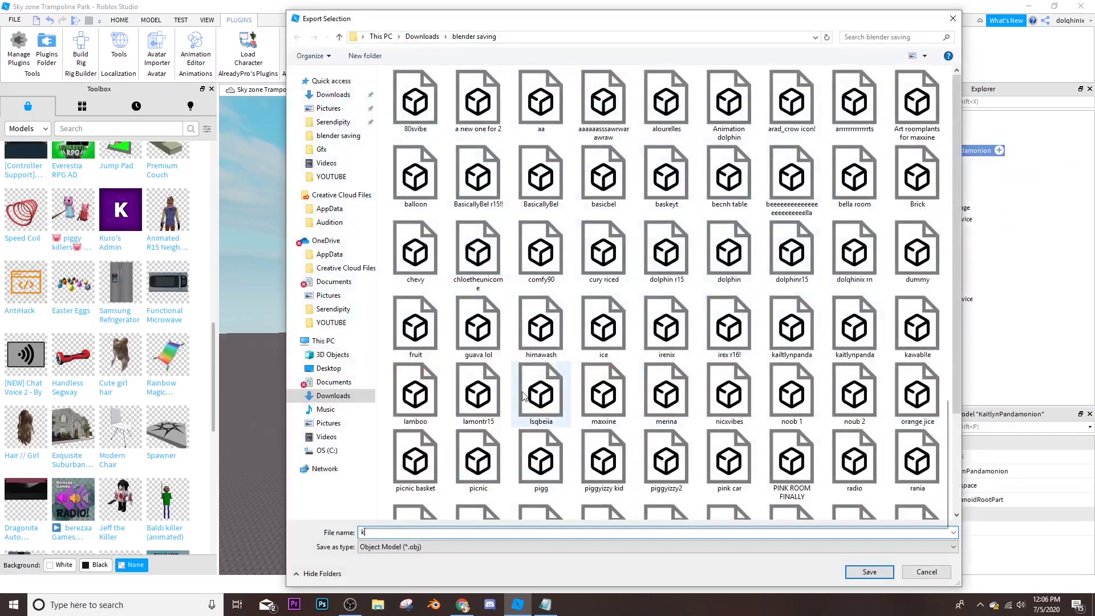
pyautogui.write('kaitlynpanda')
pyautogui.press('Return')
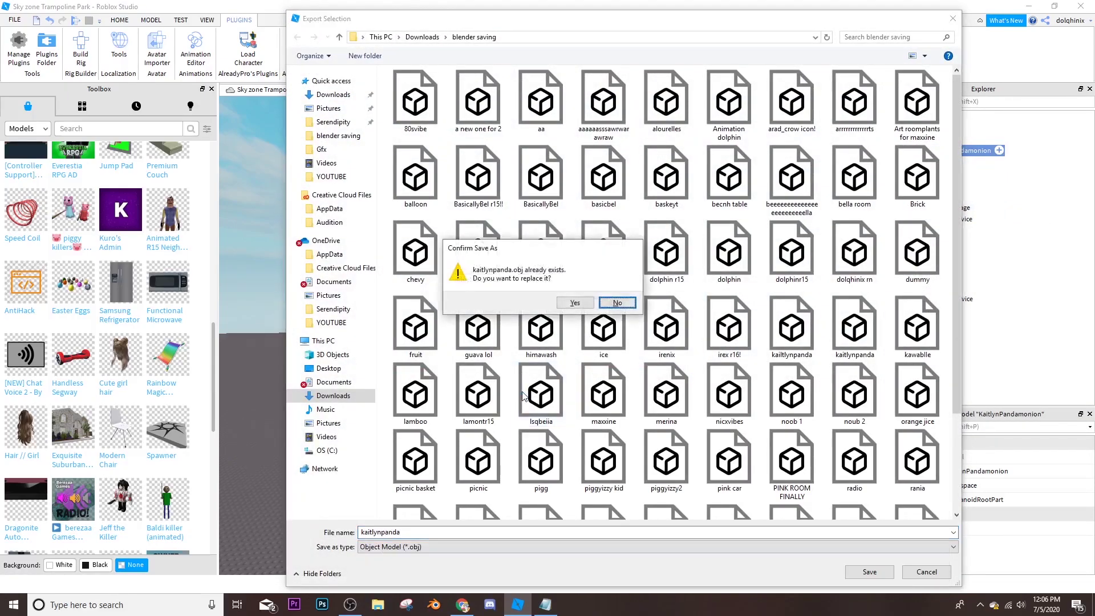
pyautogui.click(574, 303)
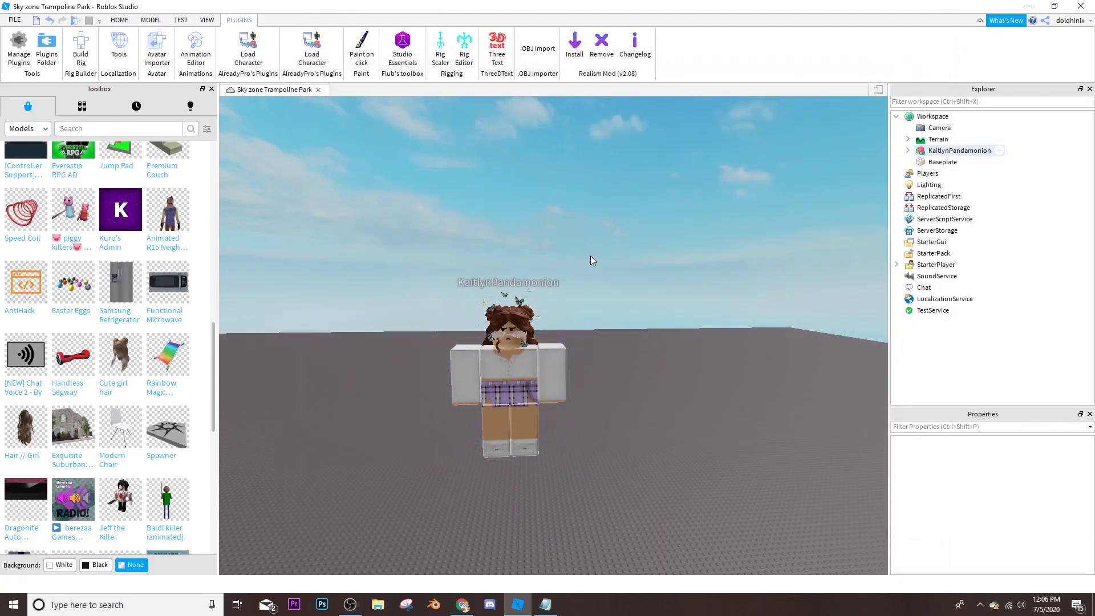
# Launch Blender with its splash screen dismissed, and show the RobloxRig_V4.zip MediaFire page in Chrome
pyautogui.click(433, 604)
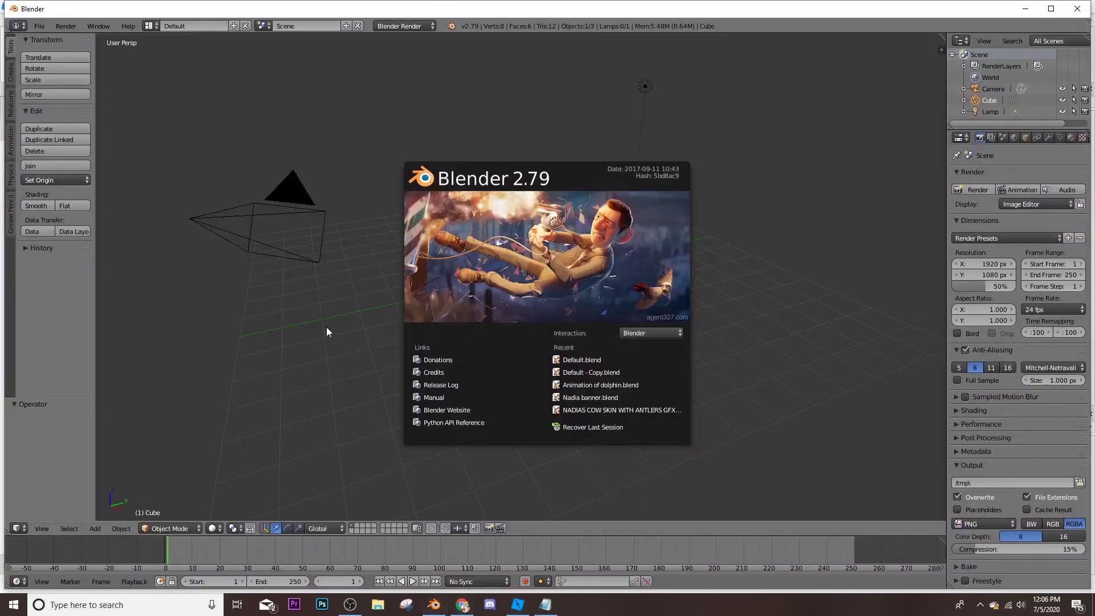
pyautogui.click(326, 331)
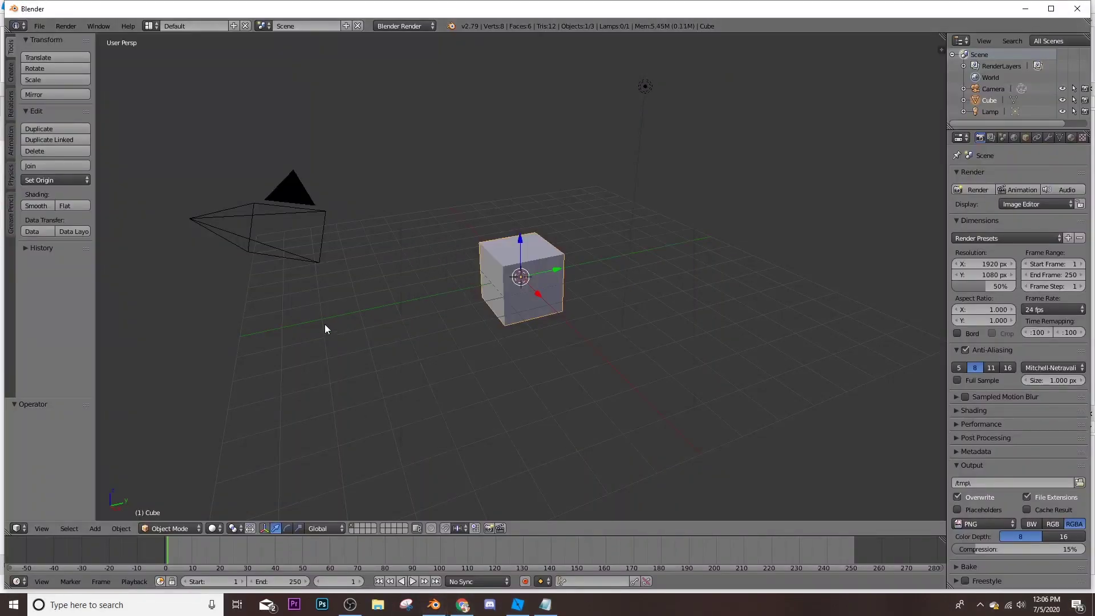
pyautogui.click(462, 605)
pyautogui.click(627, 6)
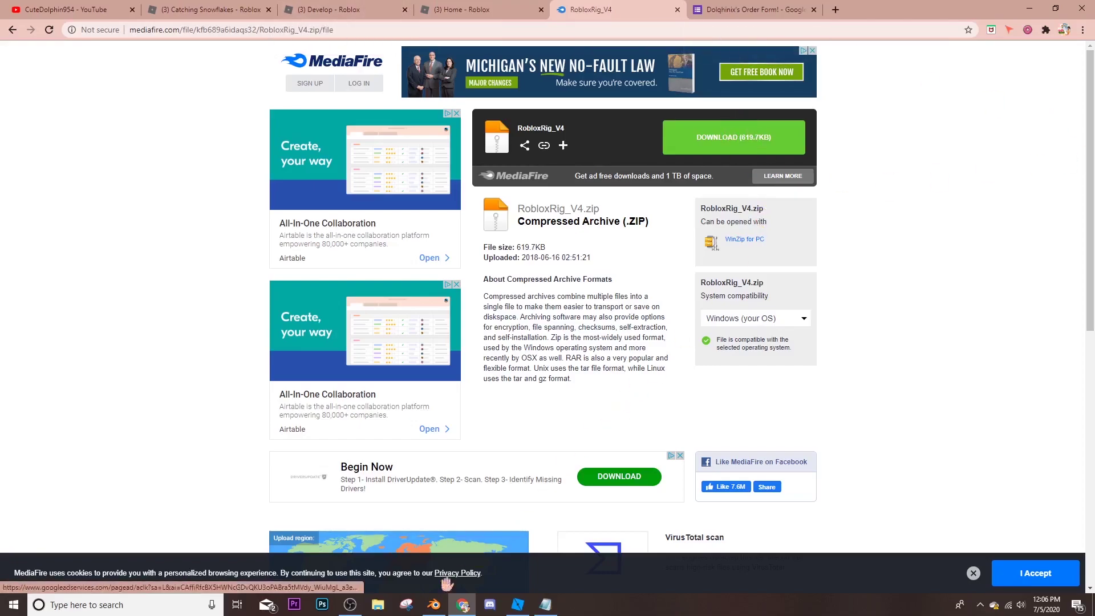
# Switch back to Blender and open the rig file Default.blend from the Downloads\Rig folder
pyautogui.click(434, 605)
pyautogui.click(39, 26)
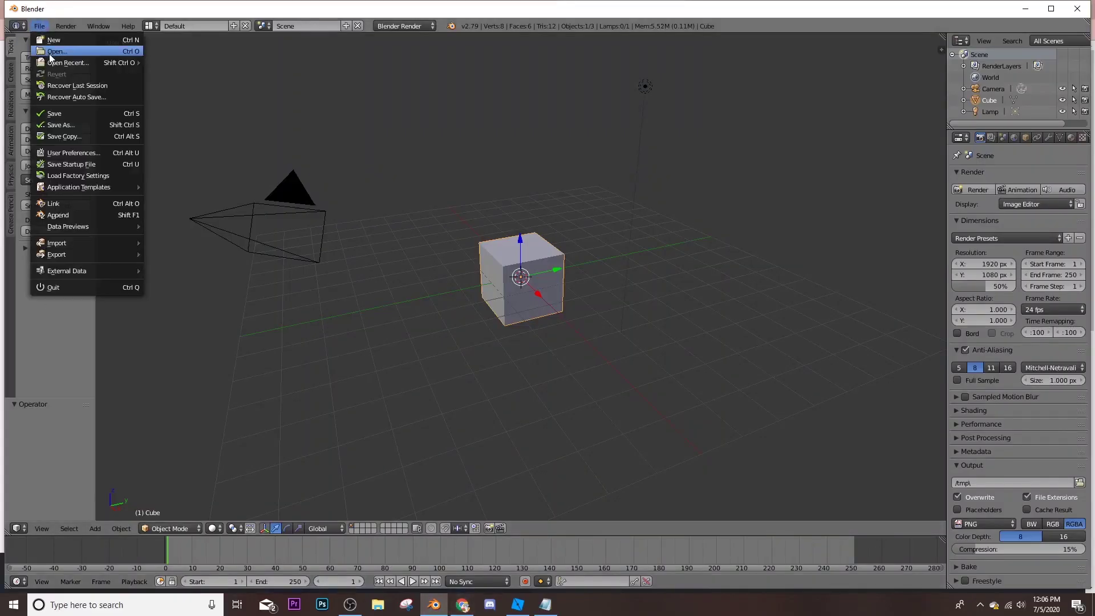
pyautogui.click(50, 53)
pyautogui.doubleClick(200, 115)
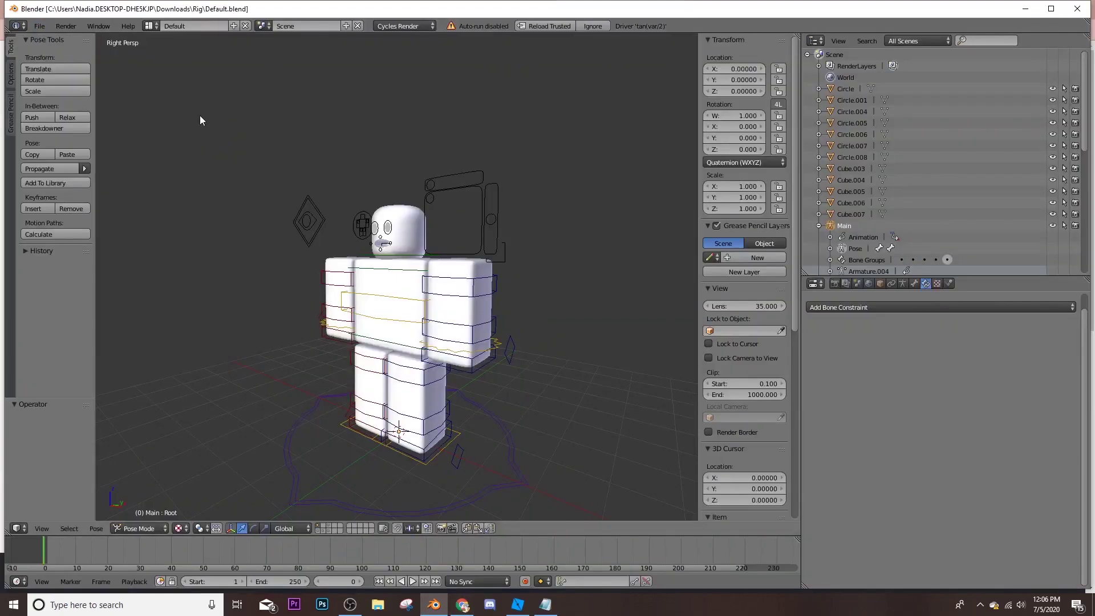
# Delete the rig's two eye meshes and its head mesh globally
pyautogui.hotkey('shift', 'f')
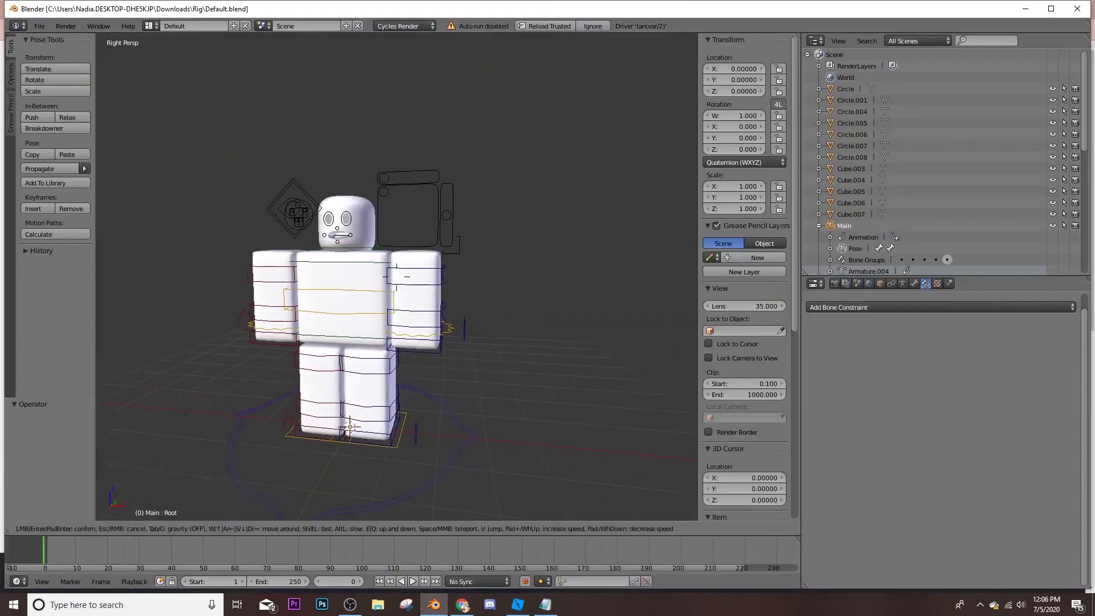
pyautogui.press('w')
pyautogui.click(396, 276)
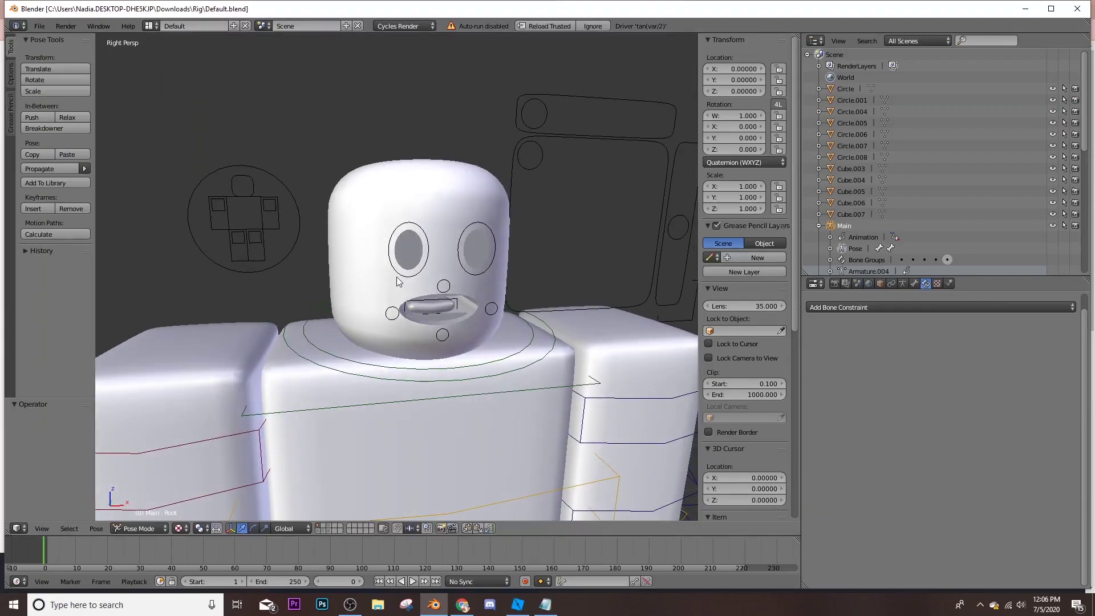
pyautogui.rightClick(404, 252)
pyautogui.keyDown('shift'); pyautogui.rightClick(479, 243); pyautogui.keyUp('shift')
pyautogui.keyDown('shift'); pyautogui.rightClick(442, 190); pyautogui.keyUp('shift')
pyautogui.hotkey('shift', 'x')
pyautogui.click(440, 193)
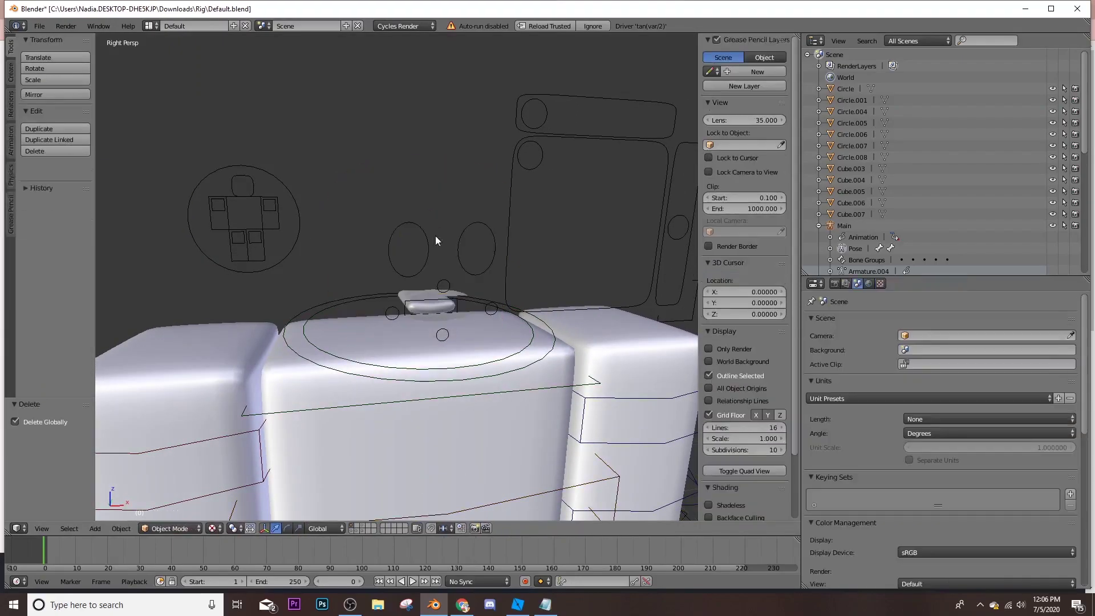
# Return to Object Mode and delete the mouth meshes left floating above the torso
pyautogui.rightClick(419, 306)
pyautogui.rightClick(426, 290)
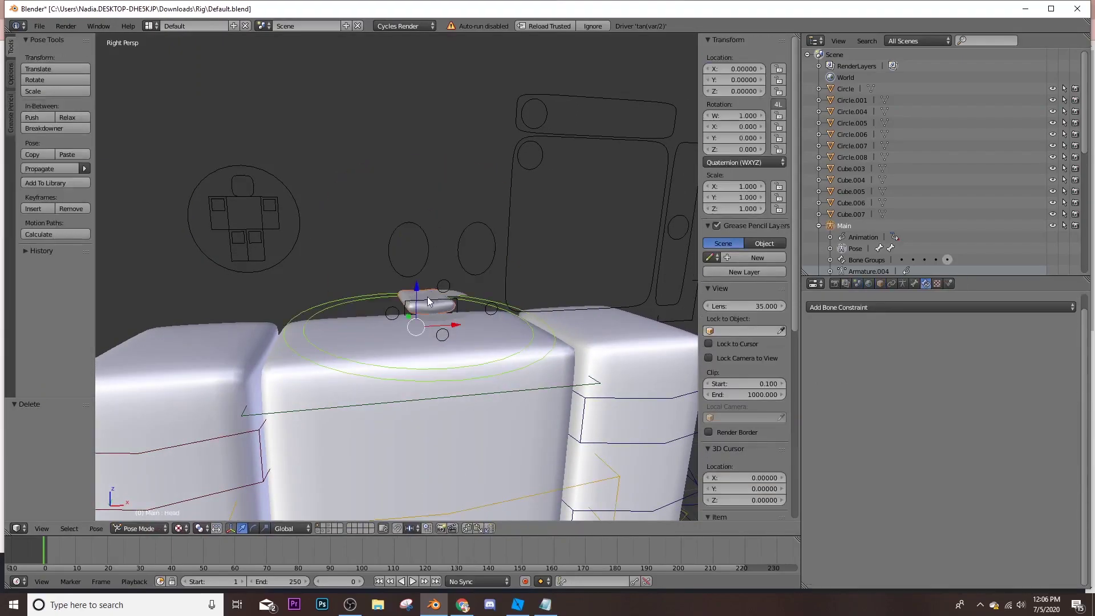
pyautogui.hotkey('ctrl', 'Tab')
pyautogui.hotkey('shift', 'f')
pyautogui.click(396, 276)
pyautogui.hotkey('shift', 'a')
# Delete the last flat mouth piece resting above the torso and return to Object Mode
pyautogui.hotkey('shift', 'f')
pyautogui.press('w')
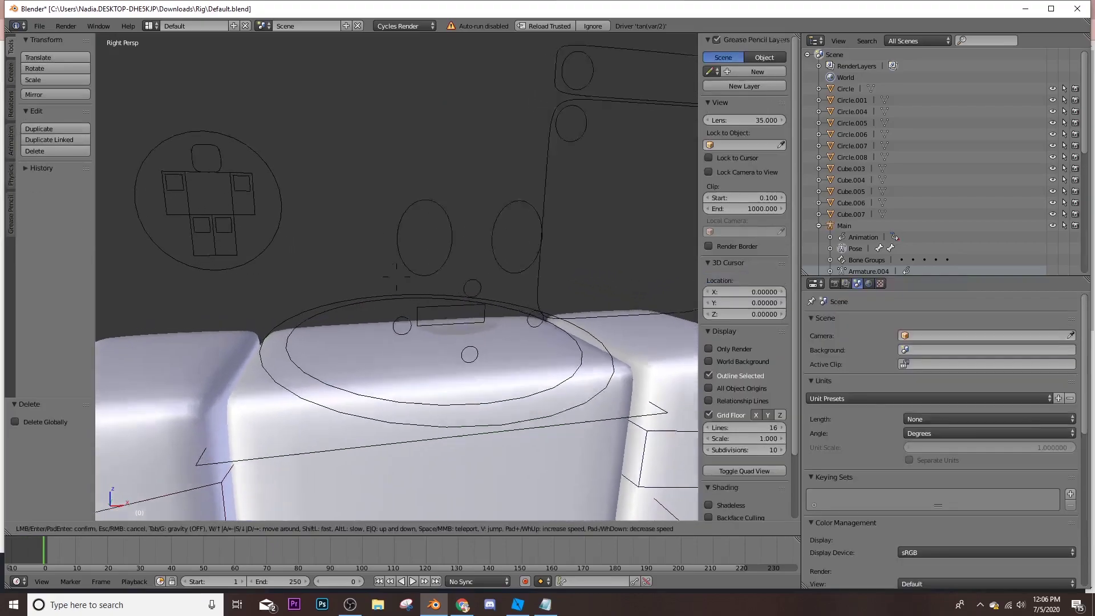
pyautogui.press('a')
pyautogui.click(396, 275)
pyautogui.rightClick(408, 252)
pyautogui.rightClick(411, 255)
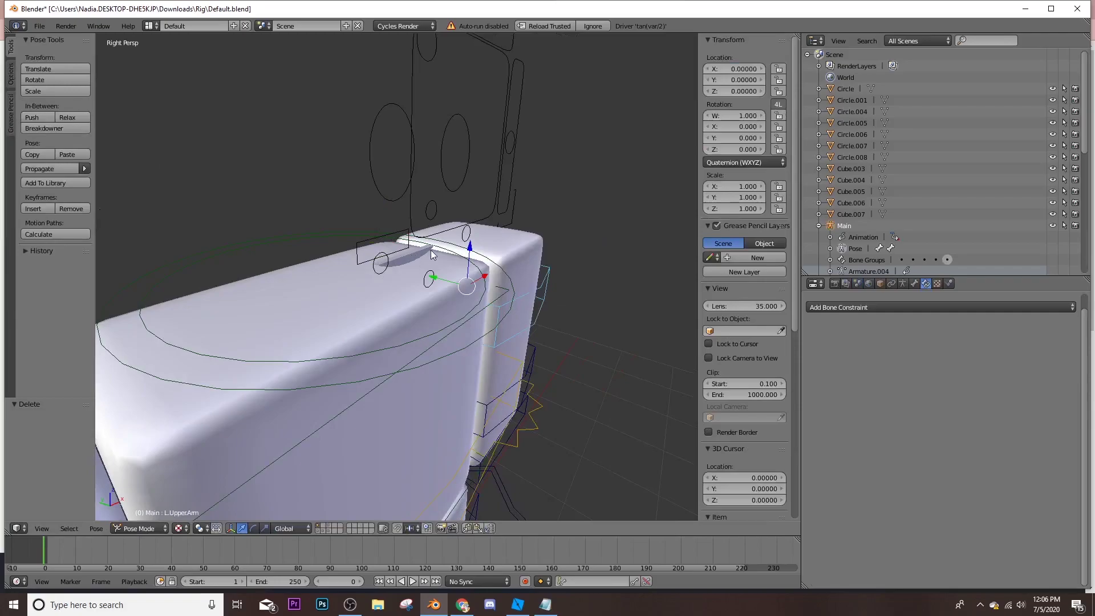
pyautogui.hotkey('shift', 'f')
pyautogui.press('w')
pyautogui.click(397, 275)
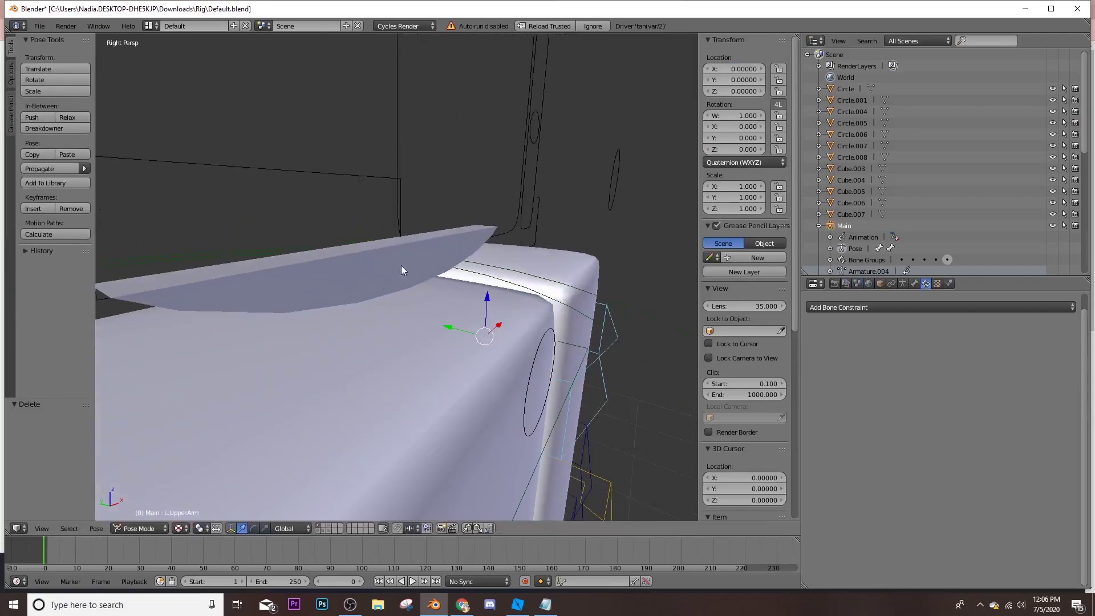
pyautogui.hotkey('ctrl', 'Tab')
# Select the rig's torso mesh, Mesh_Torso, in Object Mode
pyautogui.hotkey('shift', 'f')
pyautogui.press('s')
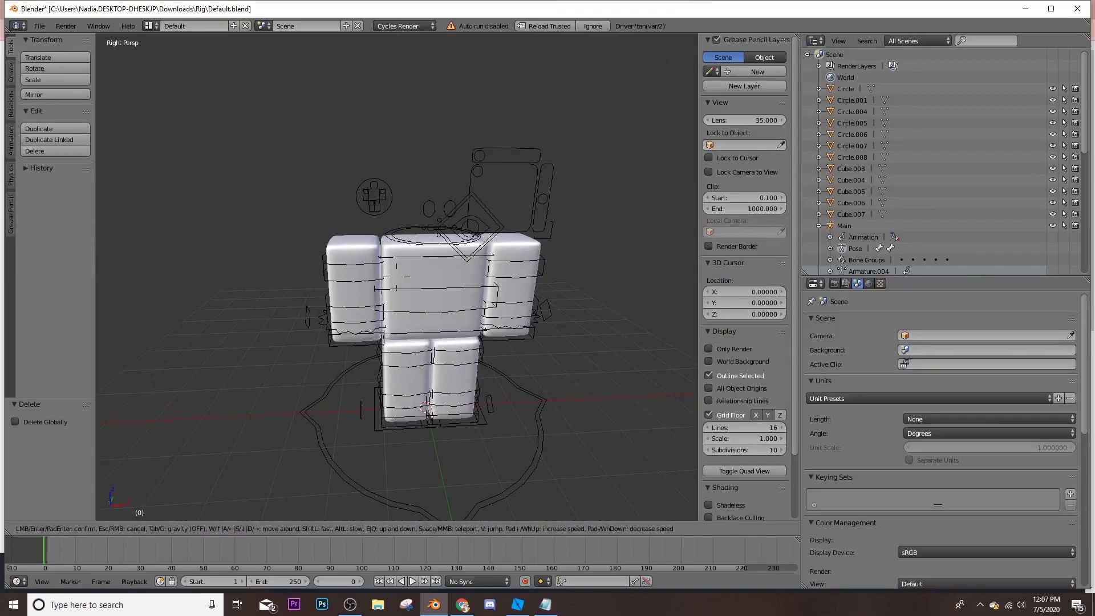
pyautogui.press('w')
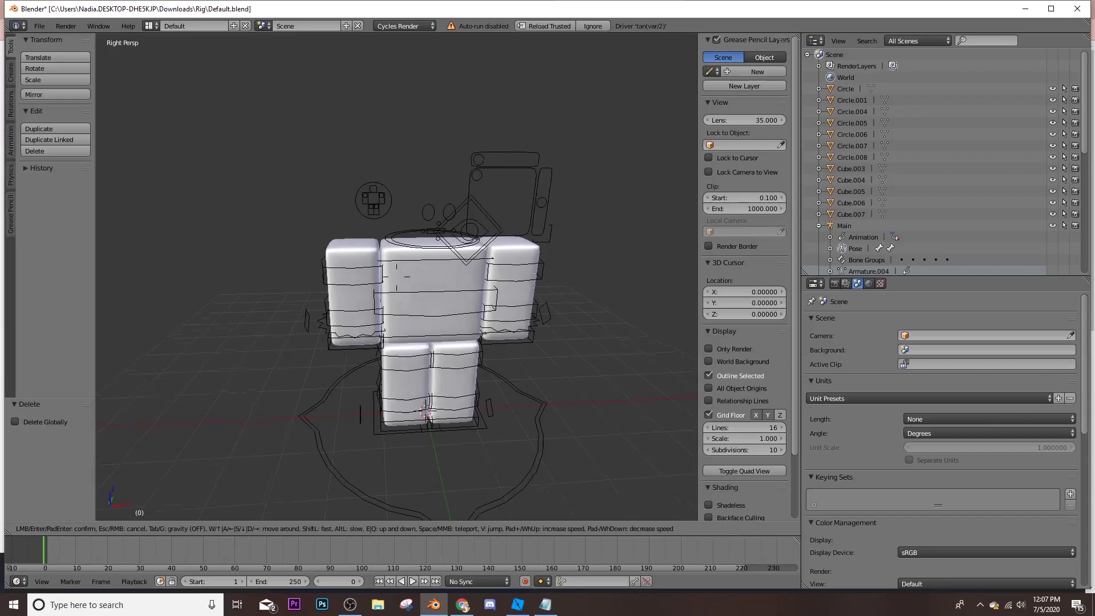
pyautogui.press('s')
pyautogui.press('w')
pyautogui.click(397, 280)
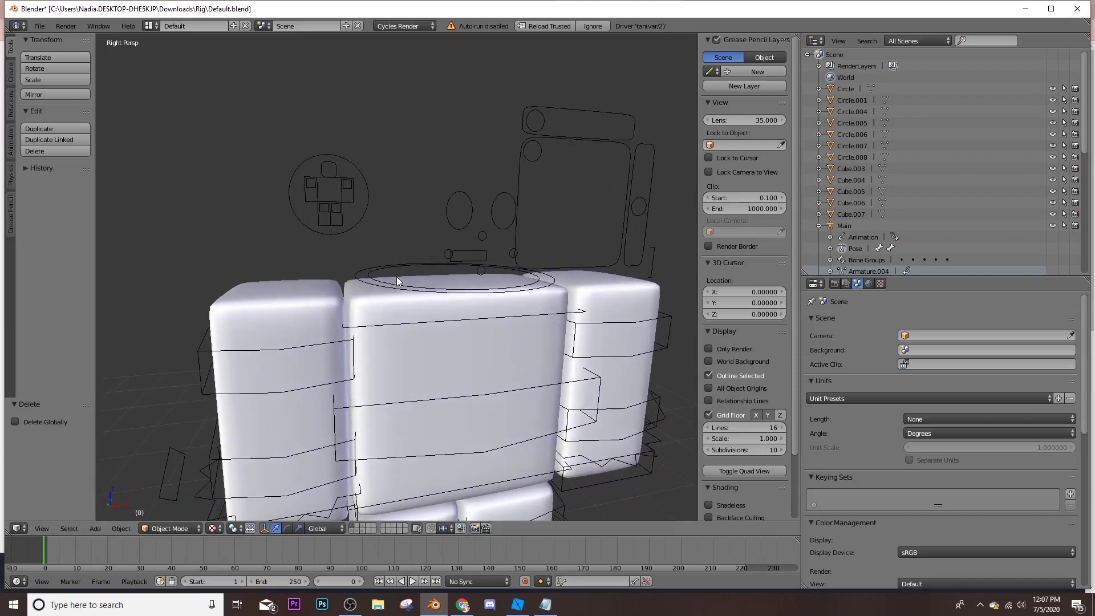
pyautogui.rightClick(371, 296)
pyautogui.rightClick(292, 286)
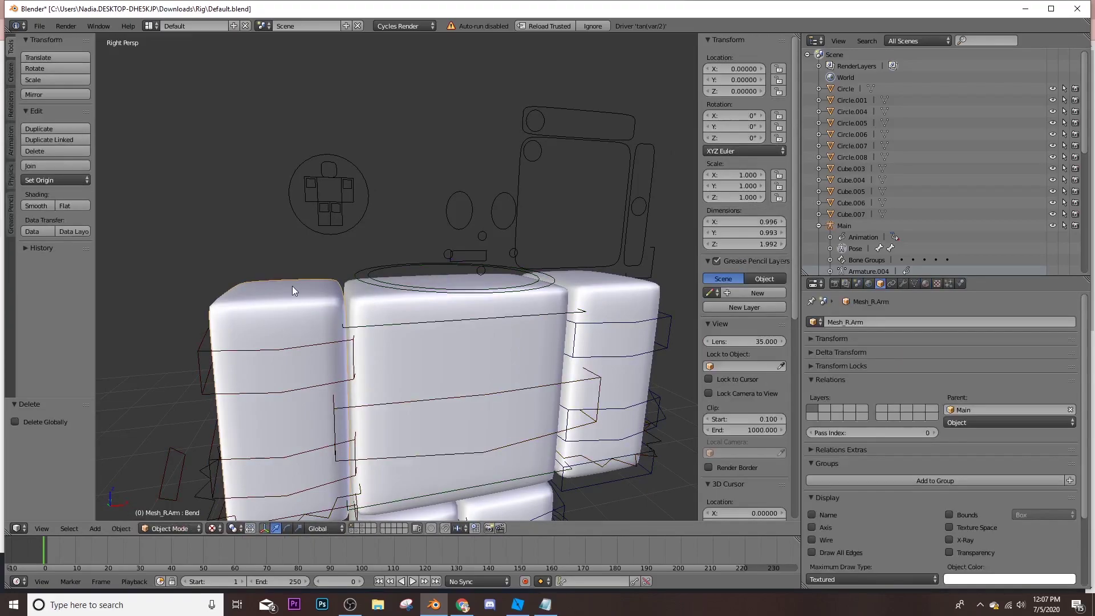
pyautogui.rightClick(378, 293)
pyautogui.rightClick(564, 278)
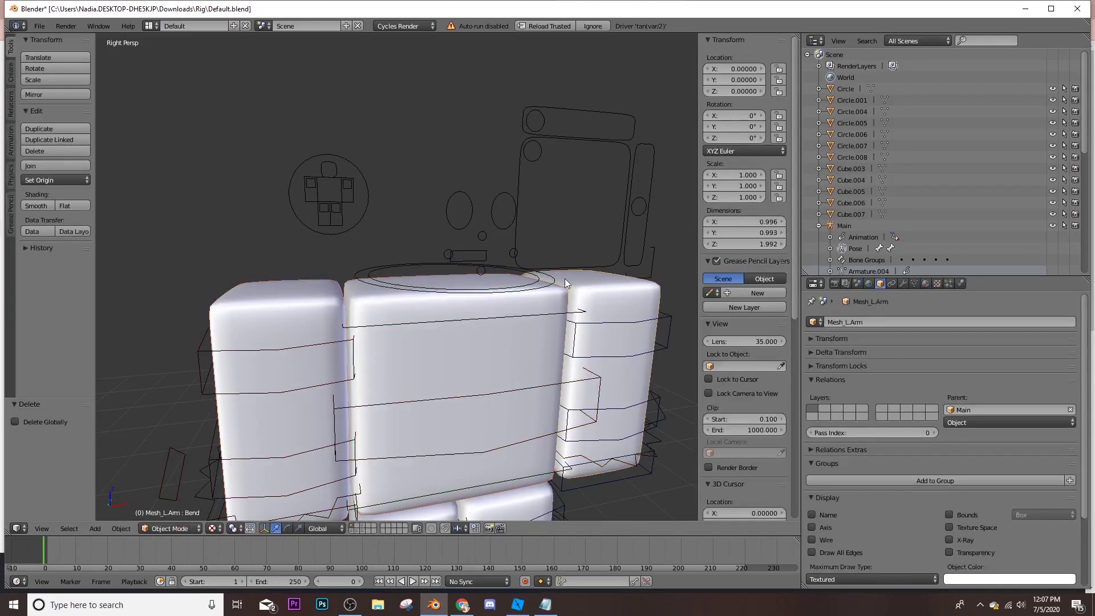
pyautogui.rightClick(399, 303)
# Split the 3D viewport into upper and lower areas and change the upper one to the Node Editor
pyautogui.hotkey('shift', 'f')
pyautogui.press('s')
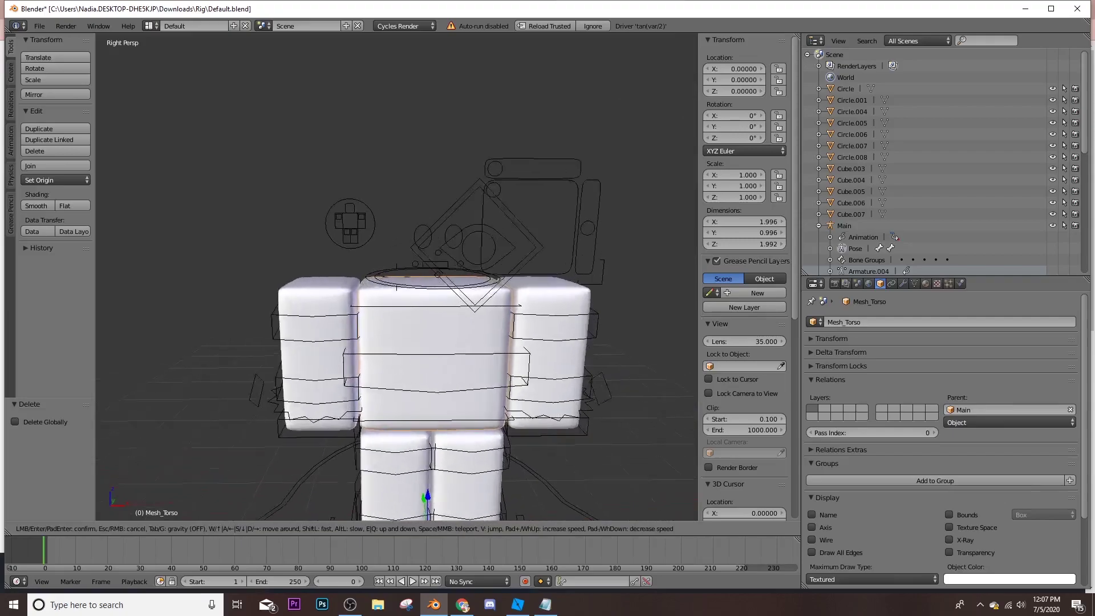
pyautogui.press('w')
pyautogui.click(396, 276)
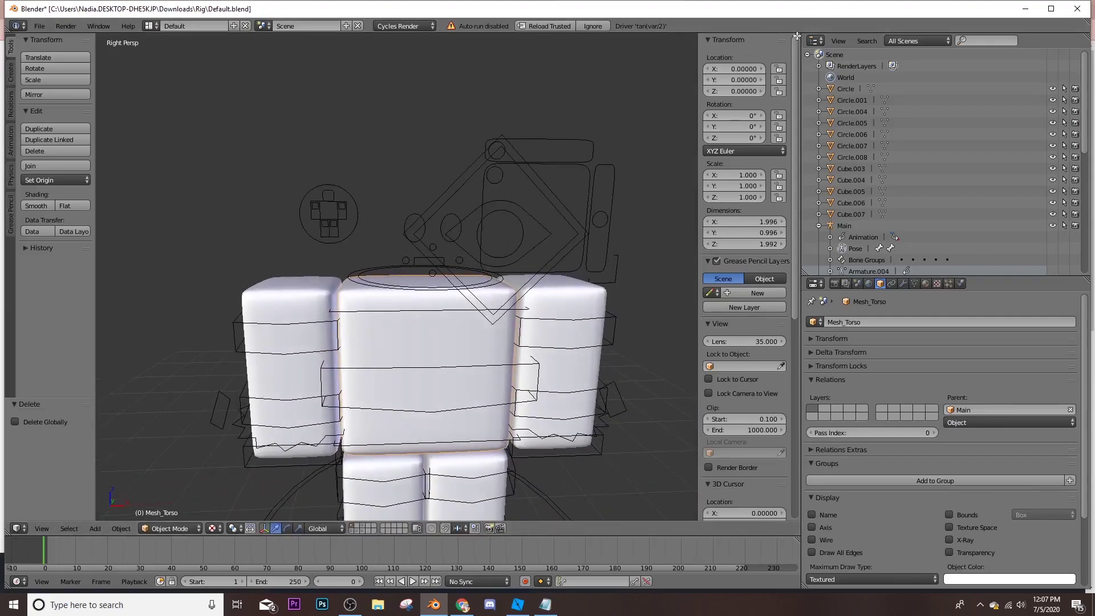
pyautogui.moveTo(797, 35); pyautogui.dragTo(4, 319)
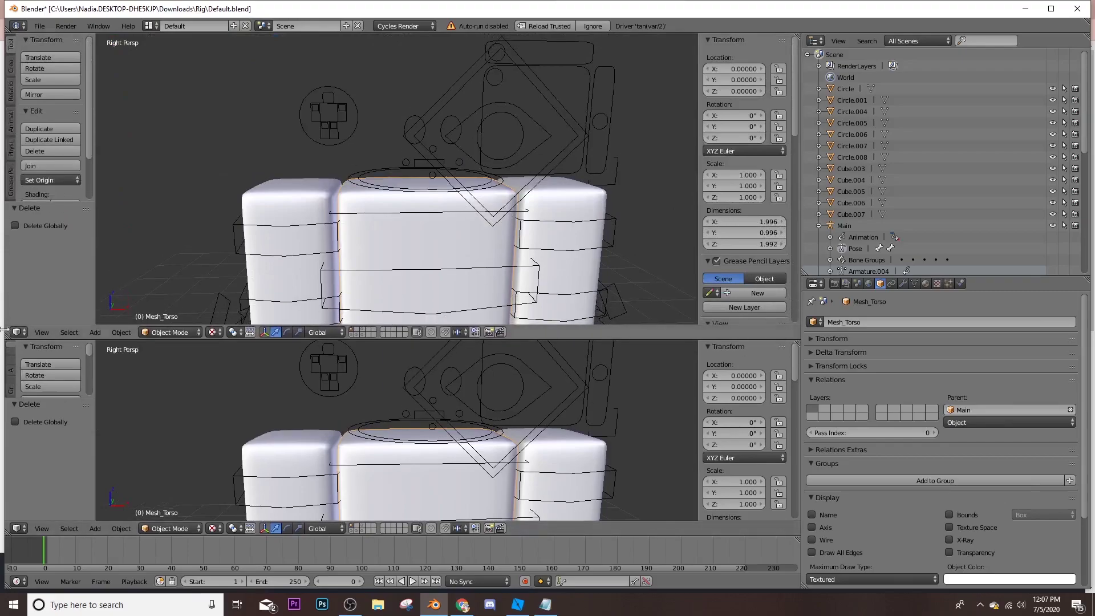
pyautogui.click(18, 332)
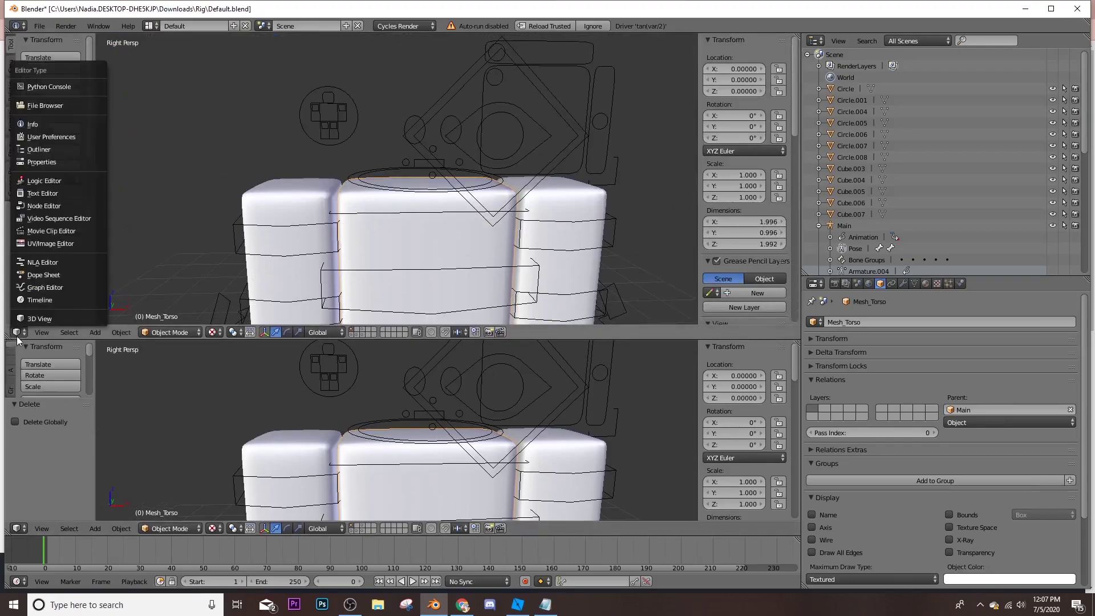
pyautogui.click(39, 205)
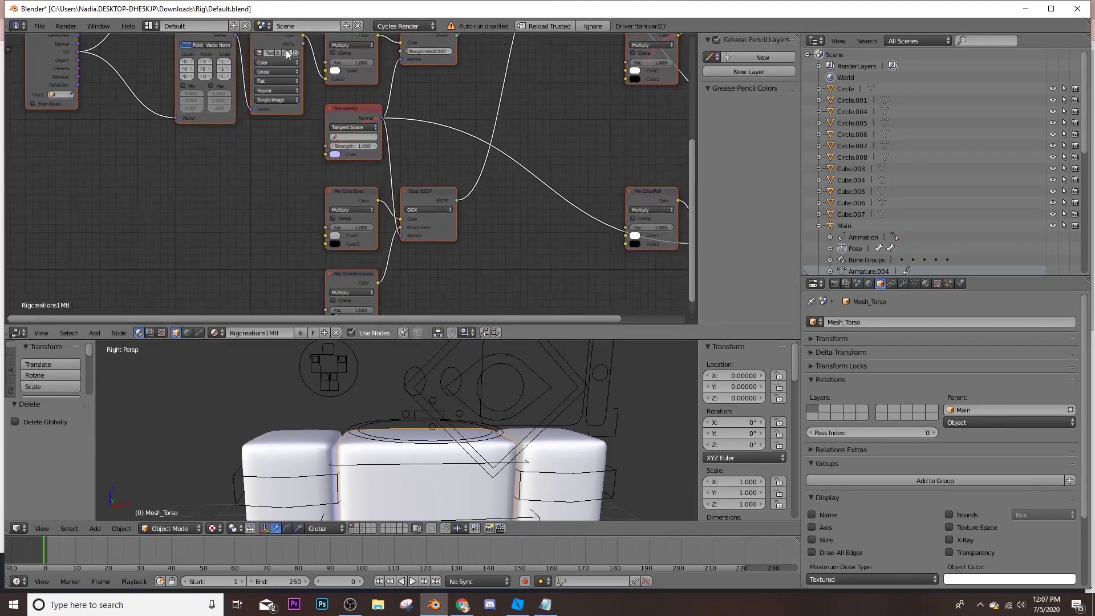
# Load Kaitlynpandamonion1Tex.png from the blender saving folder as the rig material's image texture
pyautogui.click(291, 53)
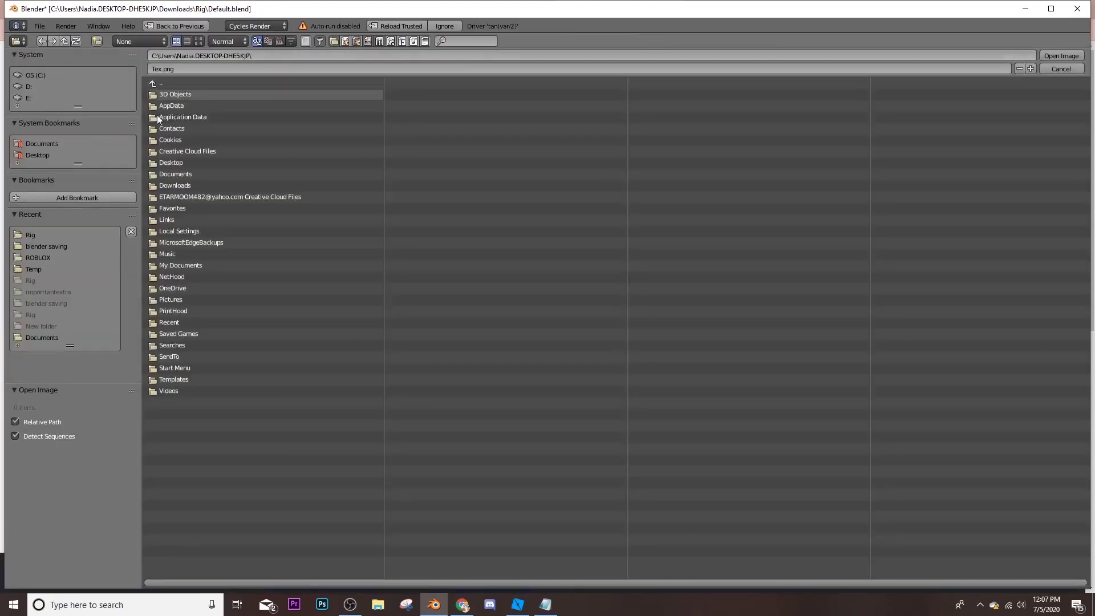
pyautogui.click(46, 246)
pyautogui.click(467, 39)
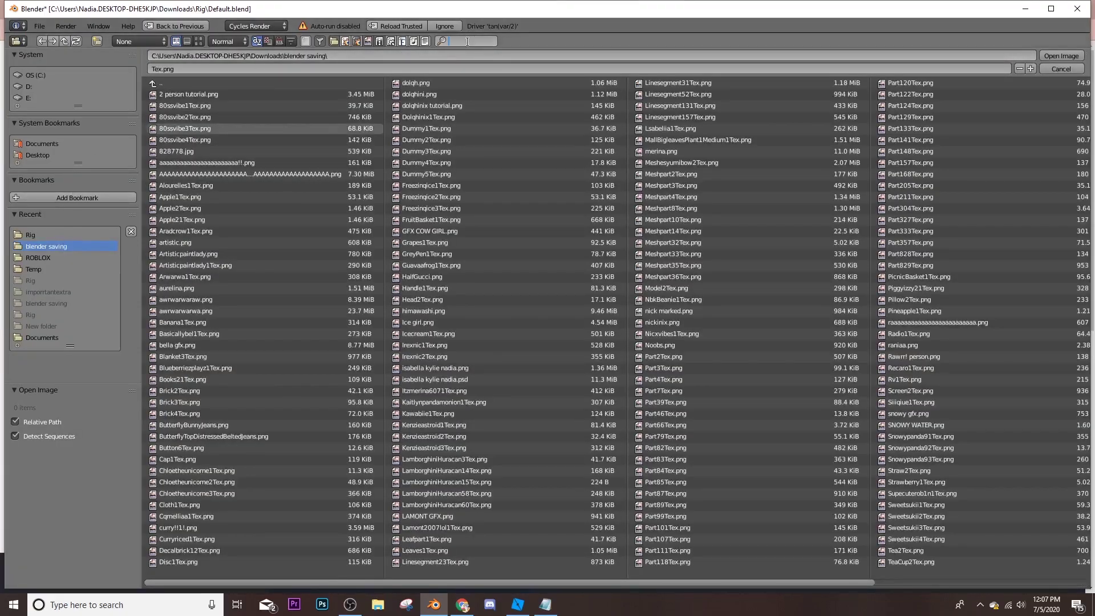
pyautogui.write('kaitl')
pyautogui.click(269, 95)
pyautogui.doubleClick(269, 95)
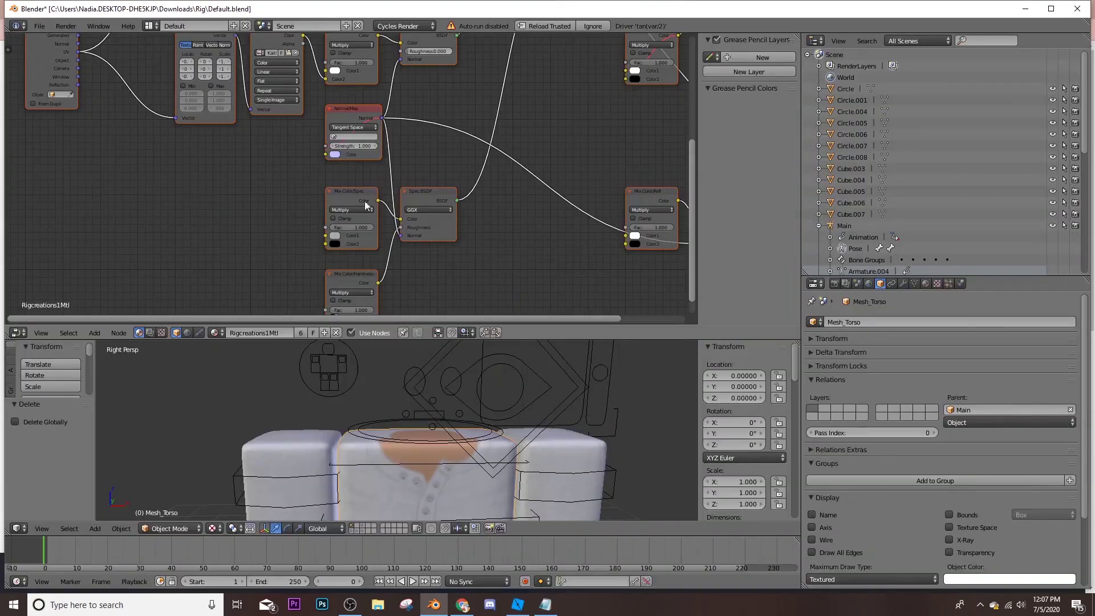
# Collapse the Node Editor area so the 3D viewport takes its space, and select the rig's Mesh_R.Arm
pyautogui.hotkey('shift', 'f')
pyautogui.press('w')
pyautogui.click(396, 430)
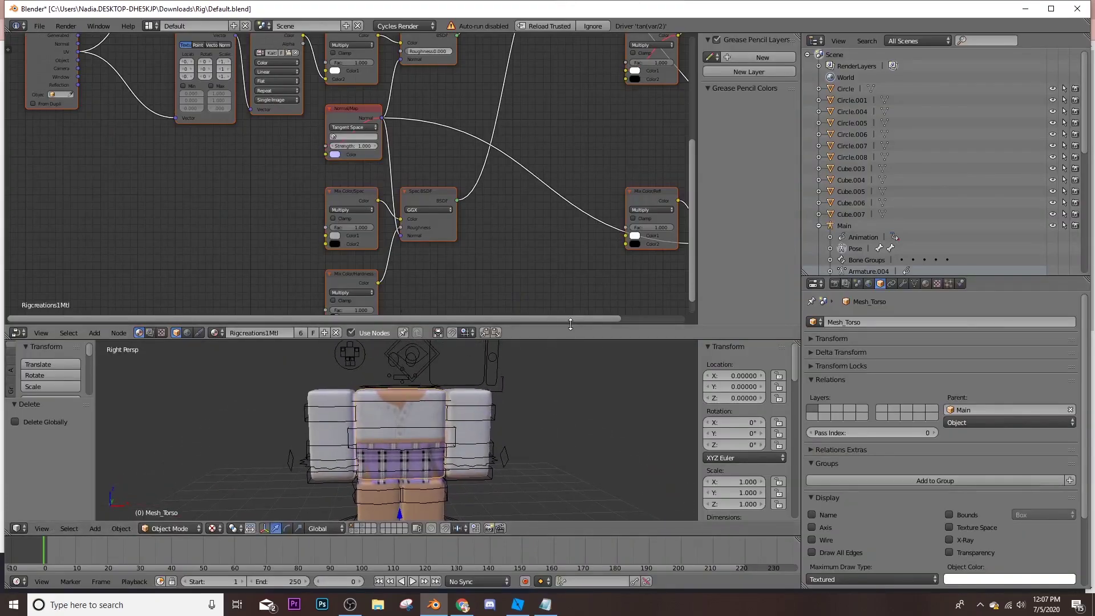
pyautogui.moveTo(573, 339); pyautogui.dragTo(598, 46)
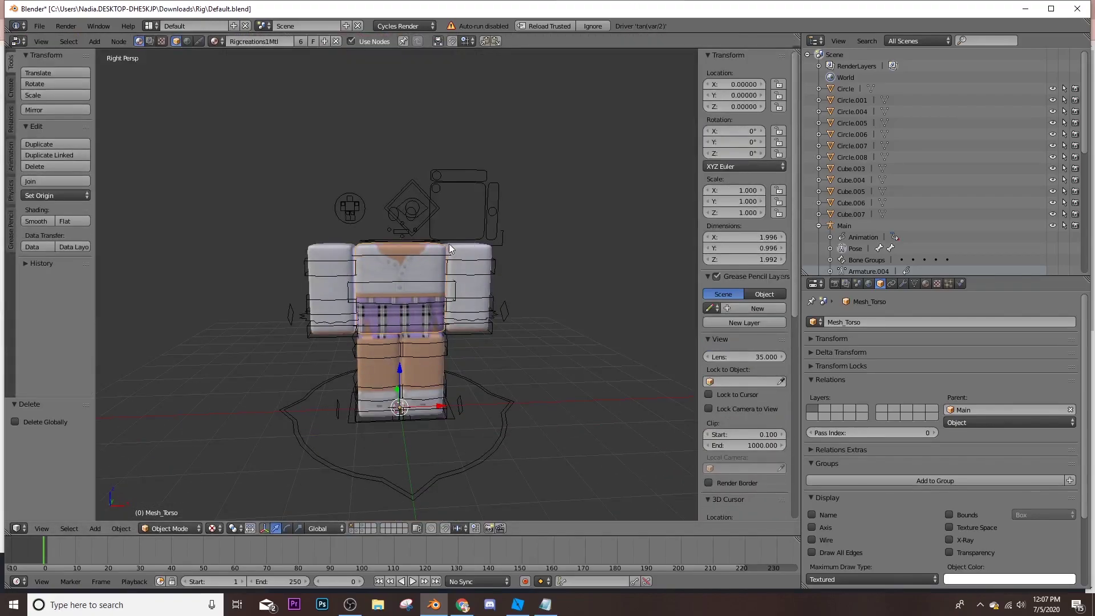
pyautogui.rightClick(486, 242)
pyautogui.hotkey('ctrl', 'Tab')
pyautogui.rightClick(316, 246)
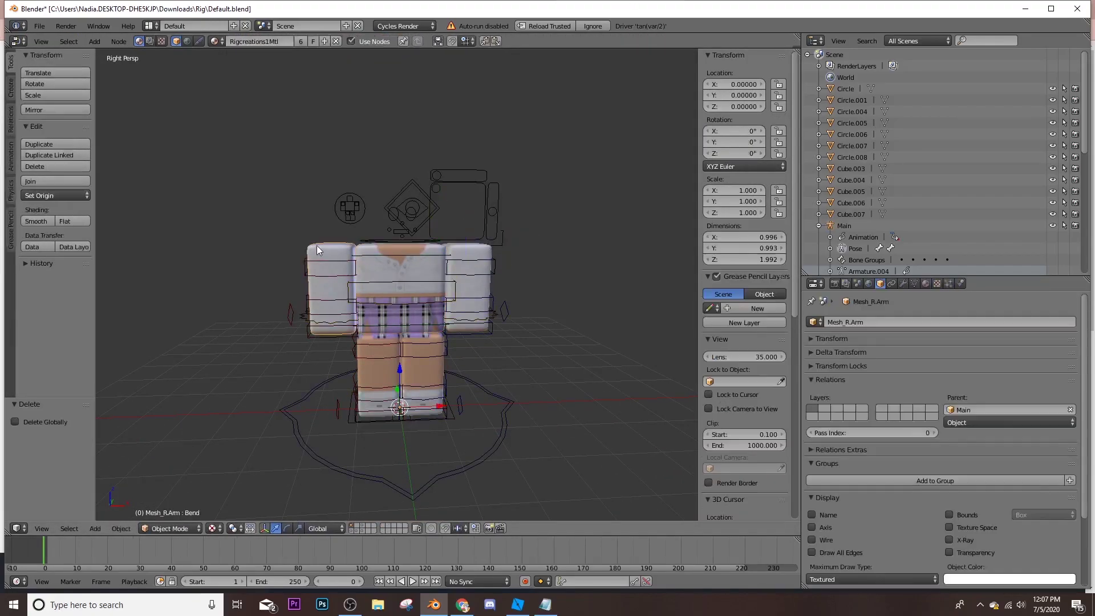
# Import kaitlynpanda.obj from the blender saving folder as a Wavefront OBJ
pyautogui.click(39, 26)
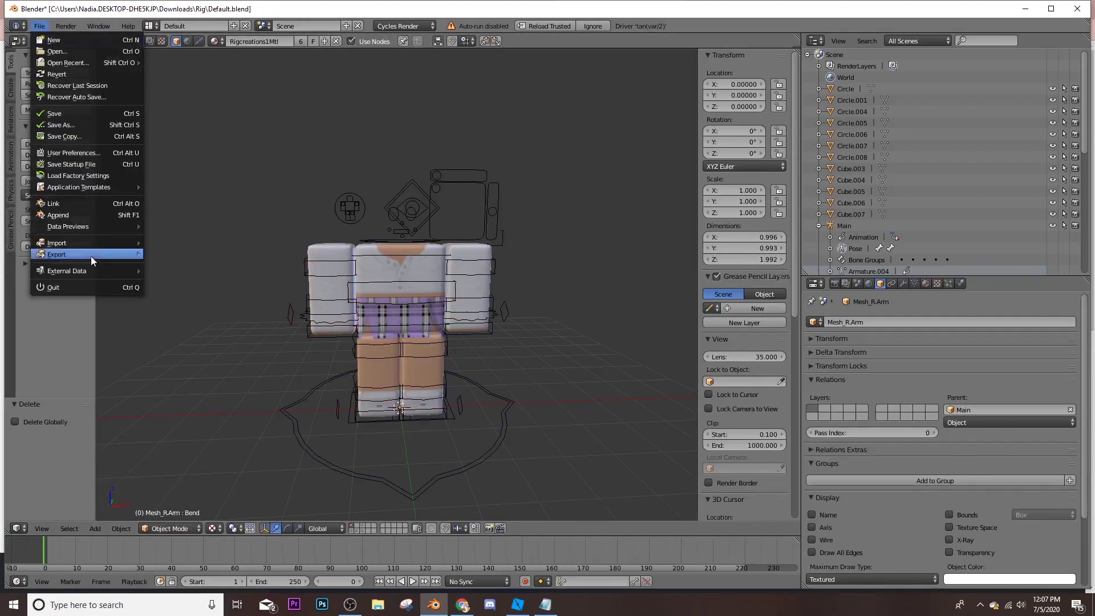
pyautogui.moveTo(94, 243)
pyautogui.click(209, 313)
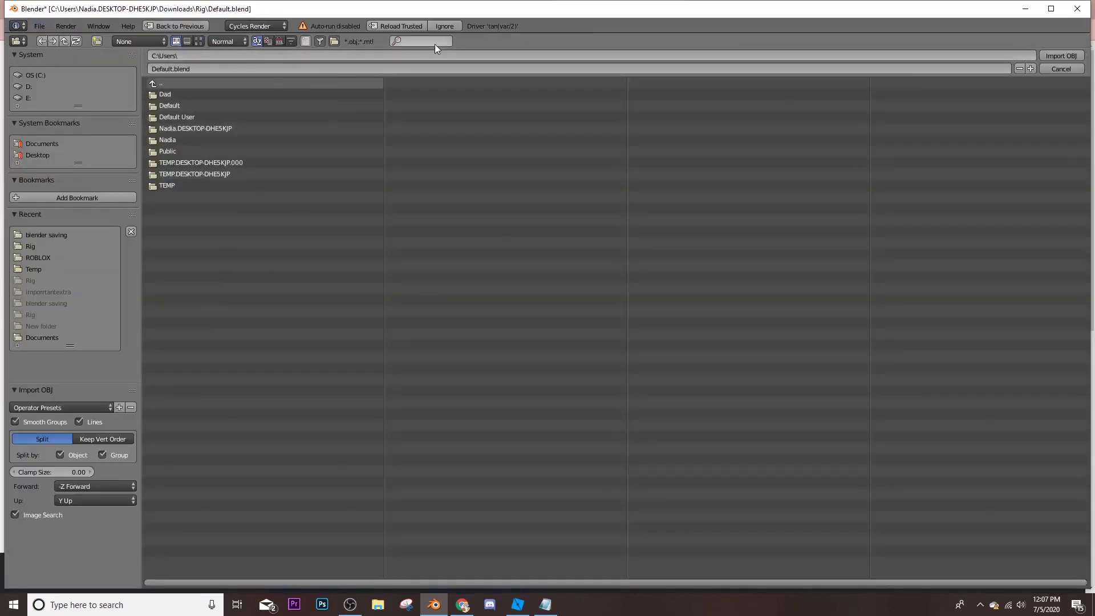
pyautogui.click(55, 236)
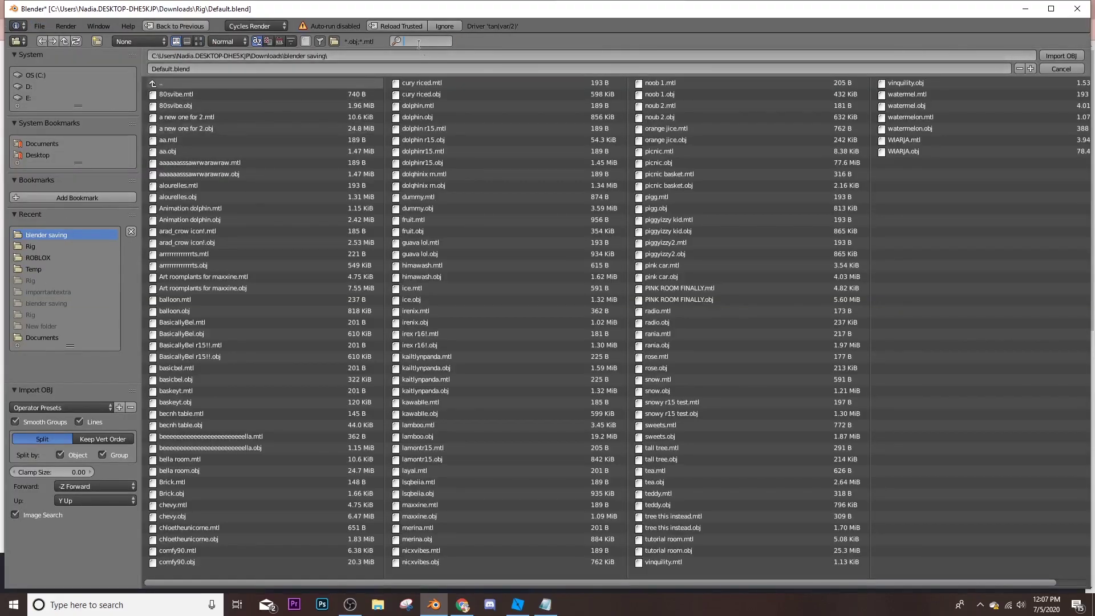
pyautogui.write('kaitlyn')
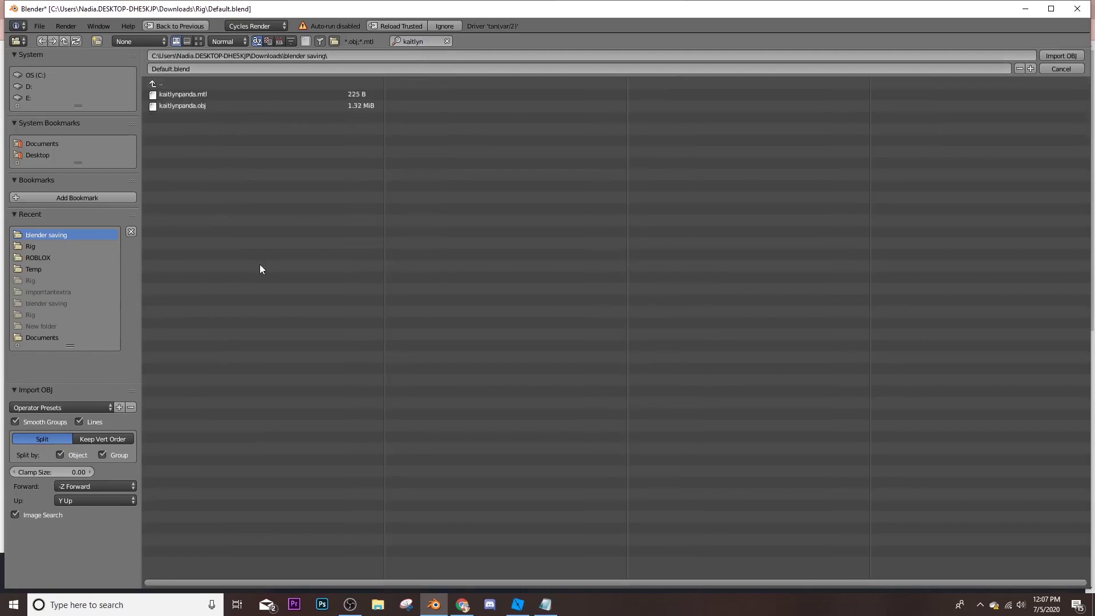
pyautogui.doubleClick(273, 106)
# Delete the imported character's arms, torso and legs, keeping only the head, hair and accessories
pyautogui.hotkey('shift', 'f')
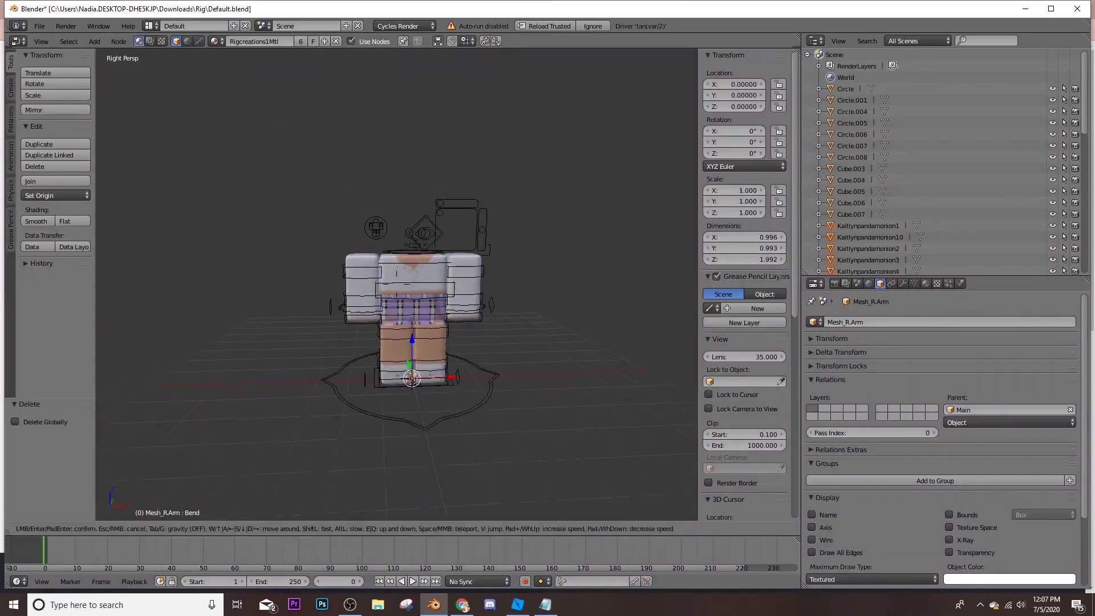
pyautogui.press('s')
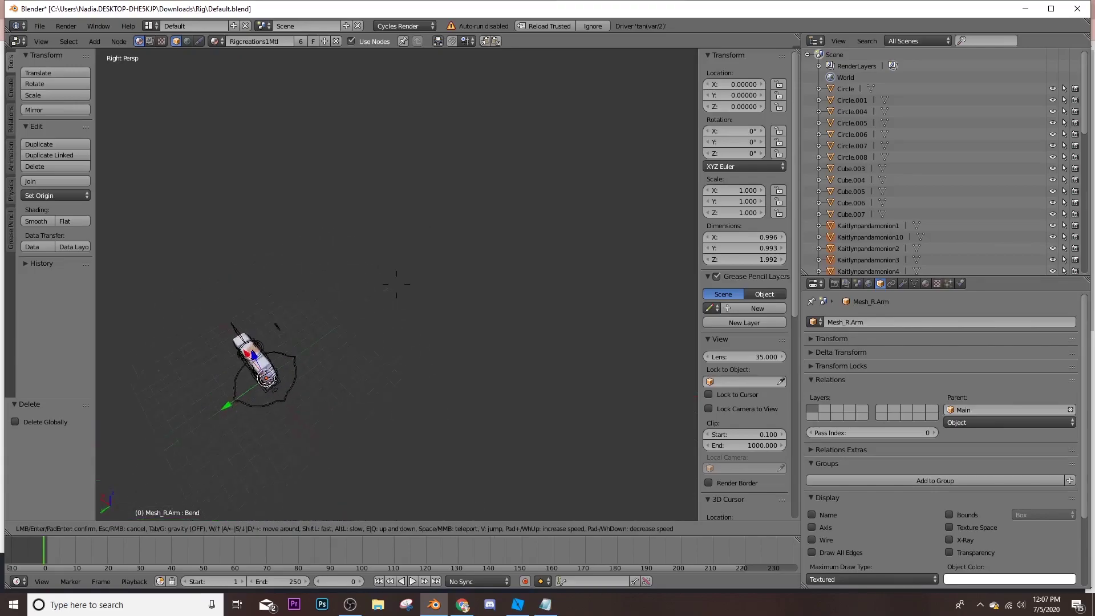
pyautogui.press('s')
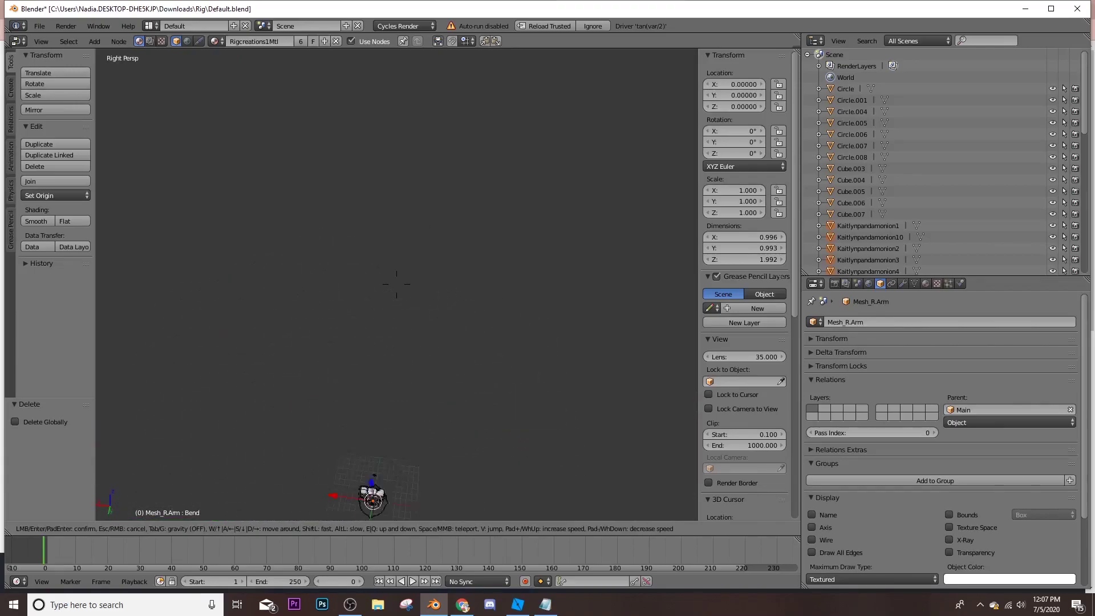
pyautogui.press('w')
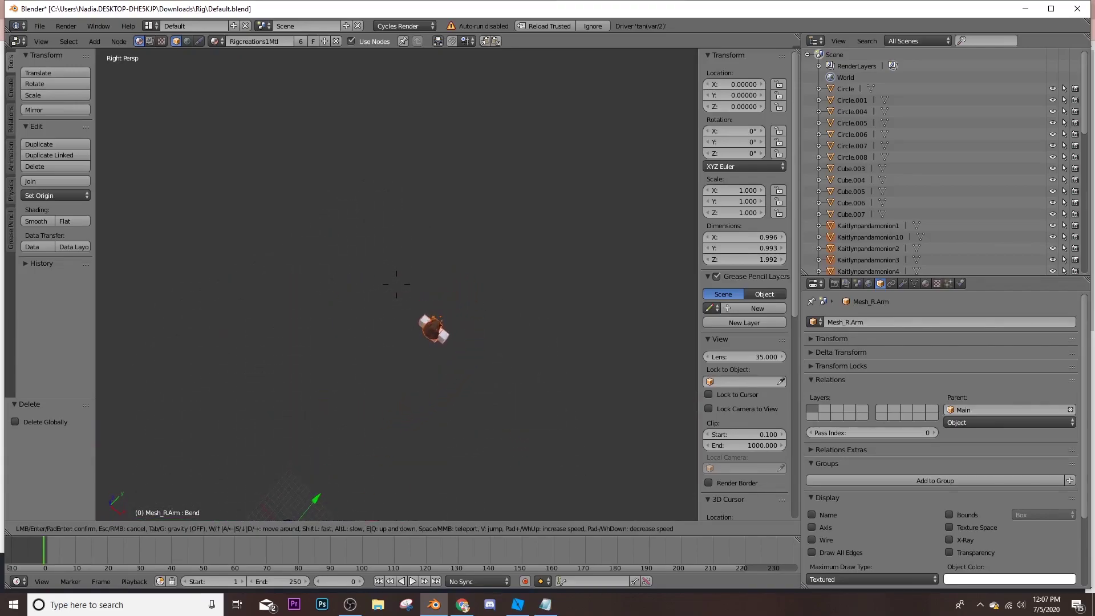
pyautogui.press('w')
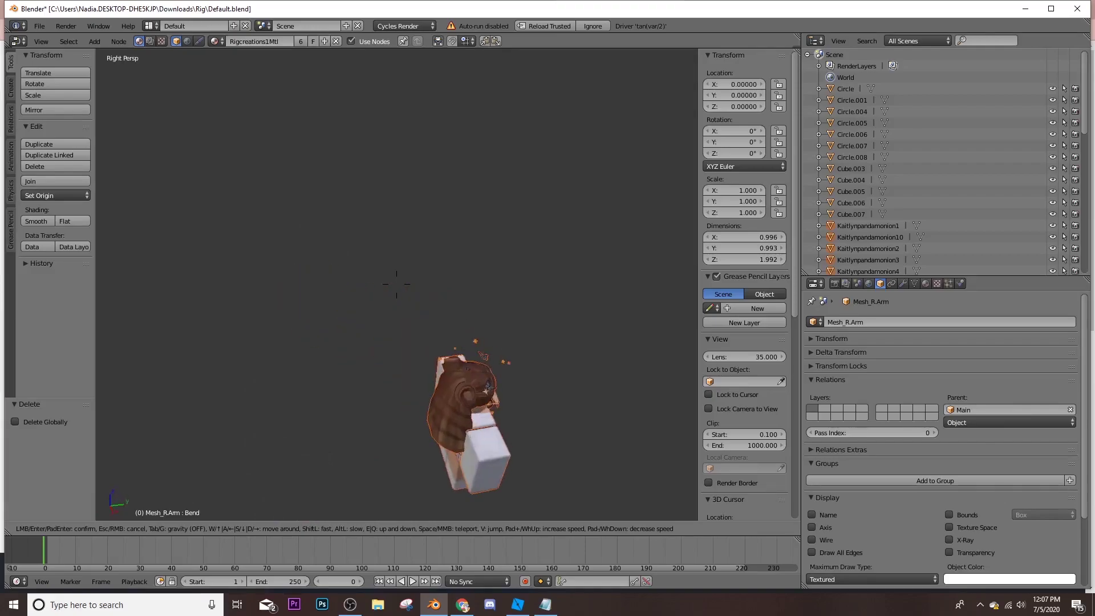
pyautogui.press('s')
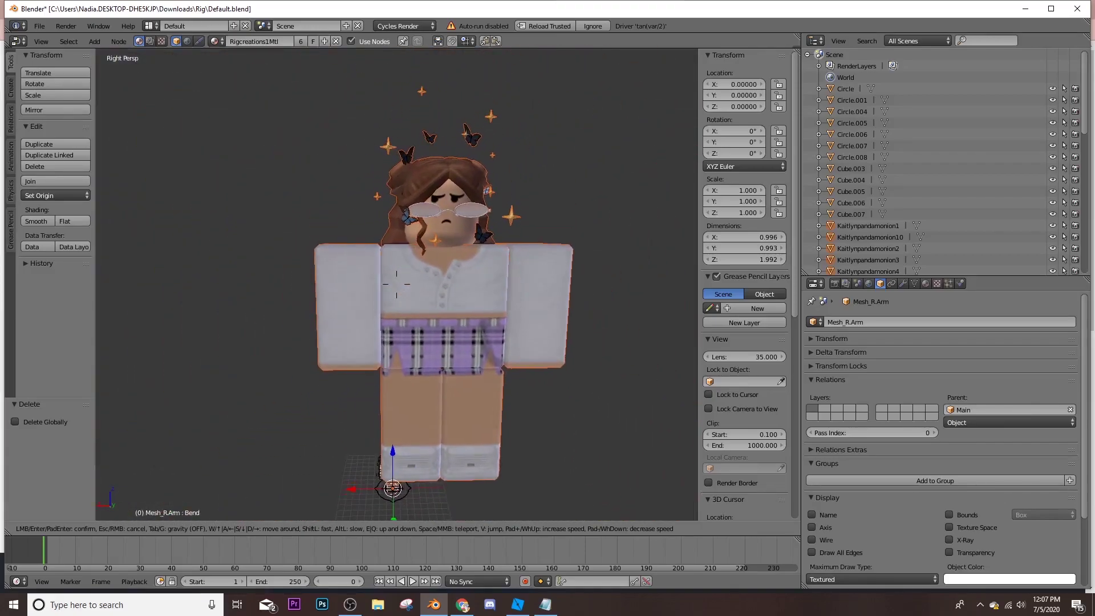
pyautogui.click(372, 292)
pyautogui.rightClick(372, 292)
pyautogui.keyDown('shift'); pyautogui.rightClick(444, 300); pyautogui.keyUp('shift')
pyautogui.keyDown('shift'); pyautogui.rightClick(532, 303); pyautogui.keyUp('shift')
pyautogui.hotkey('shift', 'x')
pyautogui.click(443, 431)
# Select the imported head together with its hair, glasses, butterflies and sparkles, and set their origins to geometry
pyautogui.rightClick(417, 138)
pyautogui.keyDown('shift'); pyautogui.rightClick(412, 146); pyautogui.keyUp('shift')
pyautogui.keyDown('shift'); pyautogui.rightClick(392, 139); pyautogui.keyUp('shift')
pyautogui.keyDown('shift'); pyautogui.rightClick(401, 208); pyautogui.keyUp('shift')
pyautogui.keyDown('shift'); pyautogui.rightClick(431, 210); pyautogui.keyUp('shift')
pyautogui.keyDown('shift'); pyautogui.rightClick(456, 238); pyautogui.keyUp('shift')
pyautogui.keyDown('shift'); pyautogui.rightClick(424, 199); pyautogui.keyUp('shift')
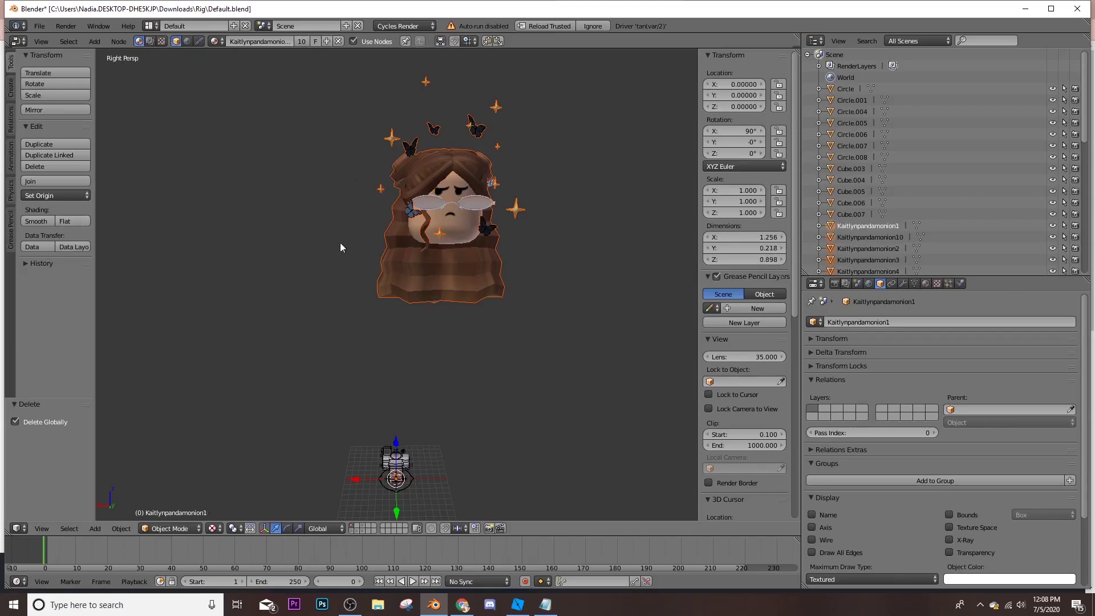
pyautogui.click(46, 197)
pyautogui.click(45, 220)
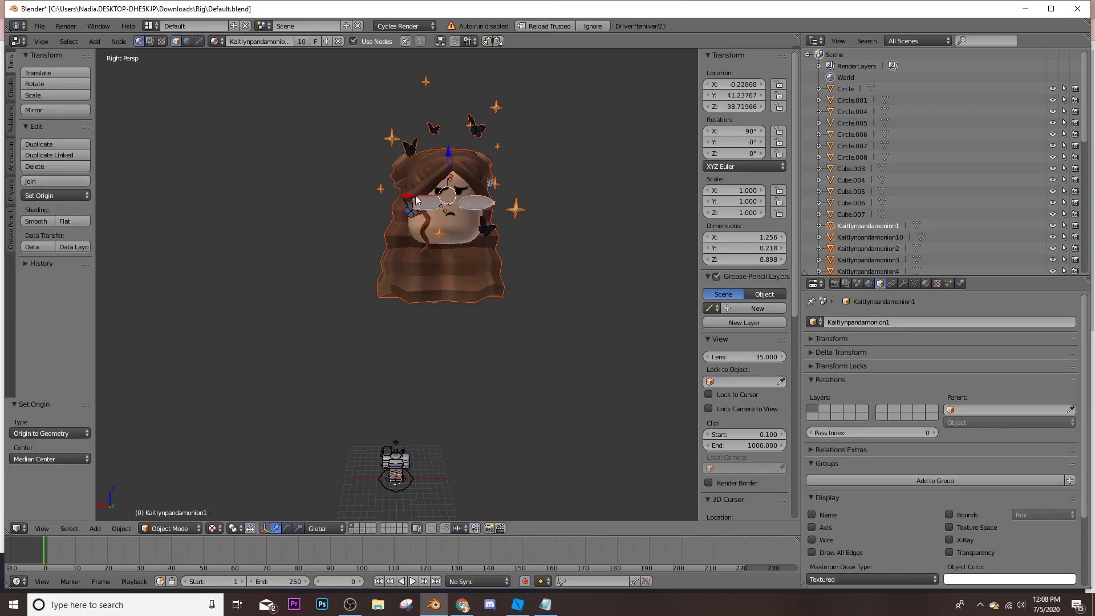
pyautogui.press('g')
pyautogui.press('x')
pyautogui.press('Escape')
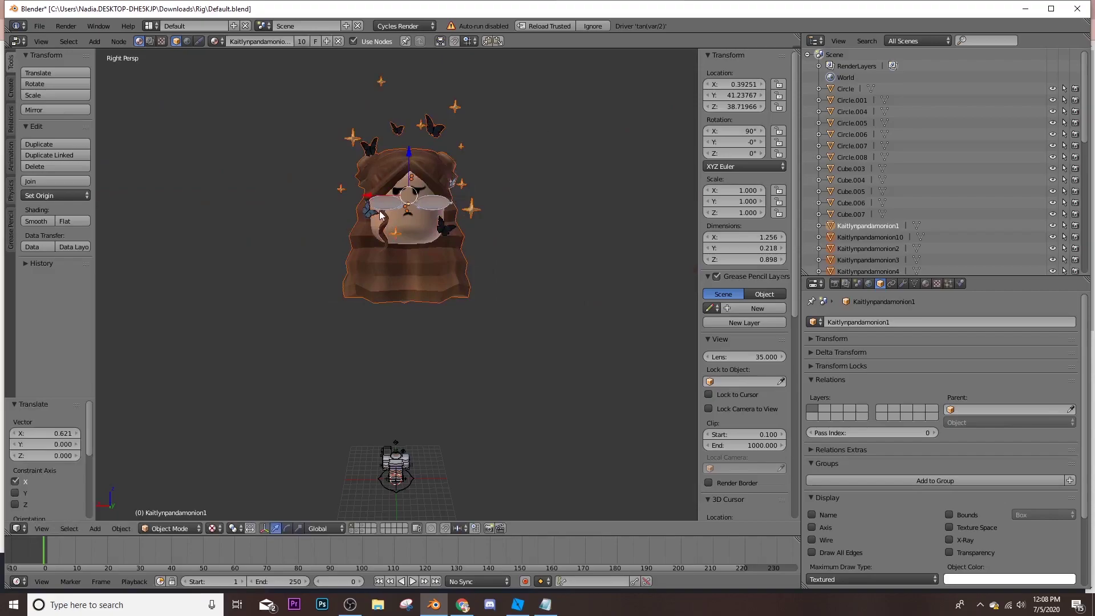
# Join the selected head pieces into one object and move it about 15.5 units along Y toward the rig
pyautogui.click(66, 182)
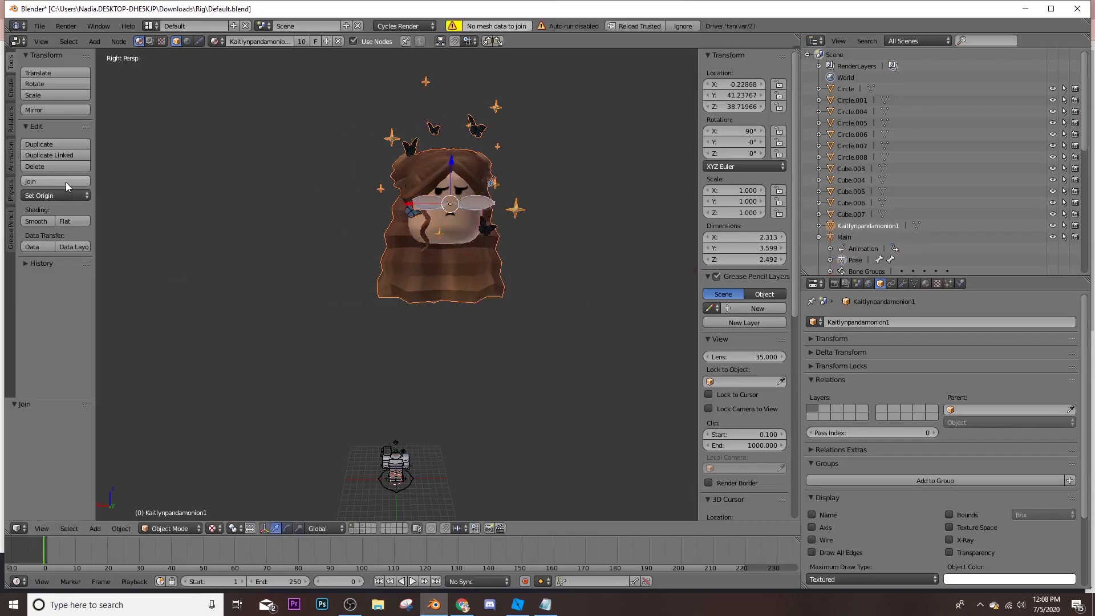
pyautogui.hotkey('shift', 'f')
pyautogui.click(583, 263)
pyautogui.moveTo(586, 283); pyautogui.dragTo(175, 212)
pyautogui.click(174, 216)
pyautogui.keyDown('shift'); pyautogui.moveTo(174, 216); pyautogui.dragTo(425, 248, button='middle'); pyautogui.keyUp('shift')
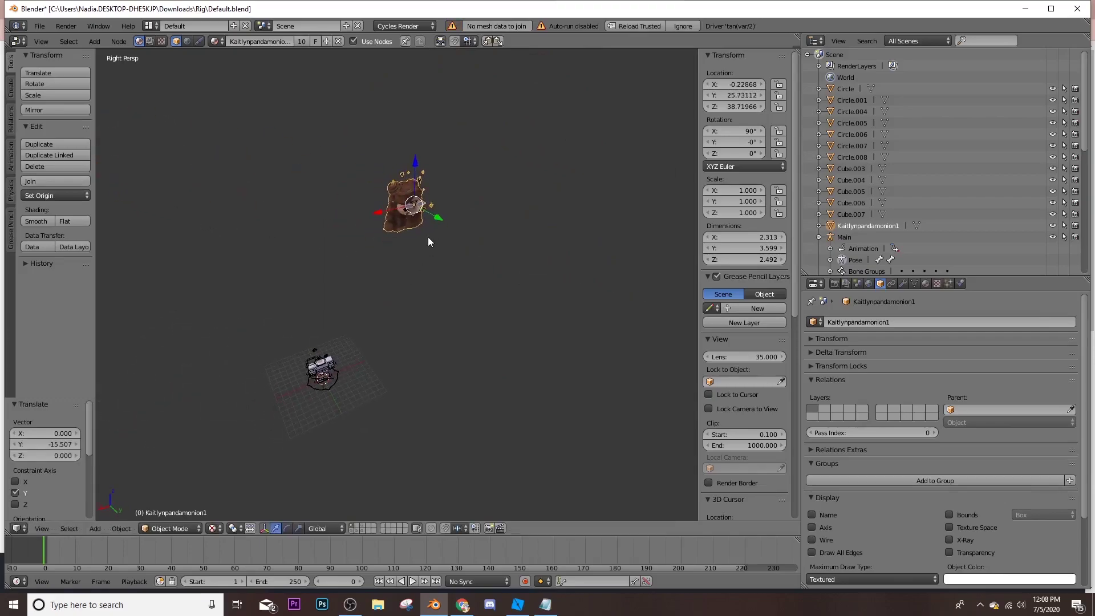
# Move the joined head about 25.2 units further along Y and lower it about 34.3 units onto the rig
pyautogui.press('g')
pyautogui.press('y')
pyautogui.click(289, 197)
pyautogui.press('g')
pyautogui.press('z')
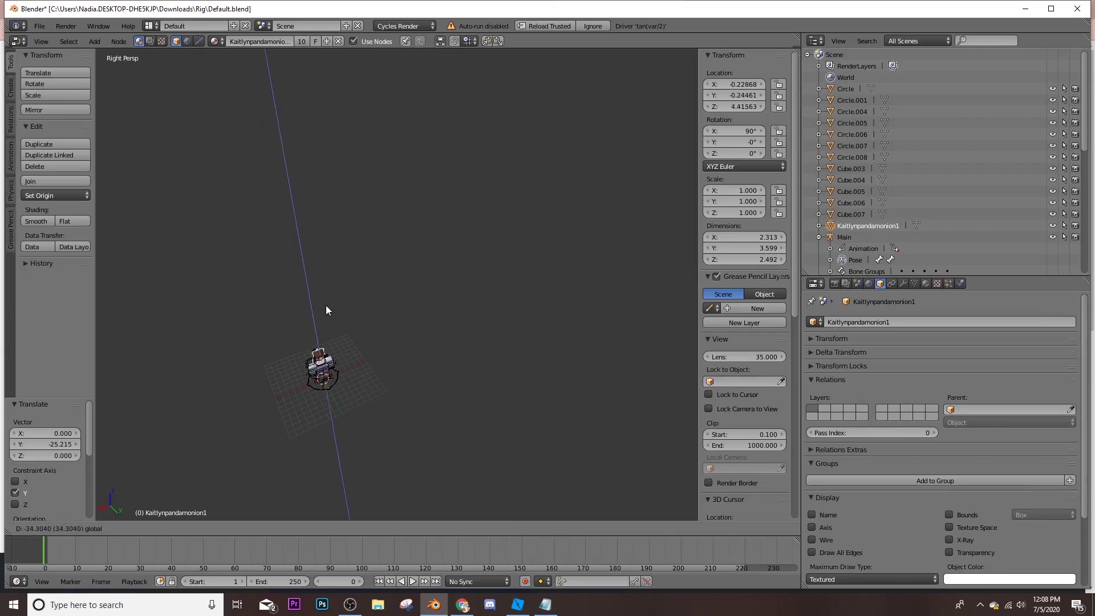
pyautogui.click(327, 306)
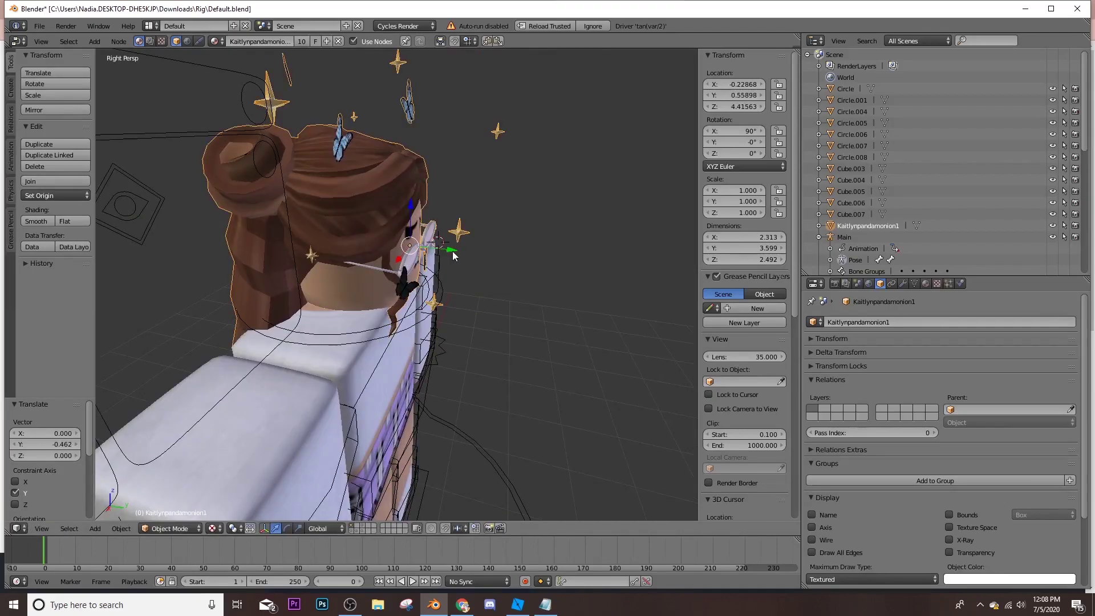
# Nudge the head along Y and shift it about 0.13 units along X over the torso
pyautogui.press('g')
pyautogui.press('y')
pyautogui.click(440, 251)
pyautogui.moveTo(391, 259); pyautogui.dragTo(378, 273)
# Set the joined head's Z rotation to 180 degrees
pyautogui.moveTo(379, 272); pyautogui.dragTo(456, 266, button='middle')
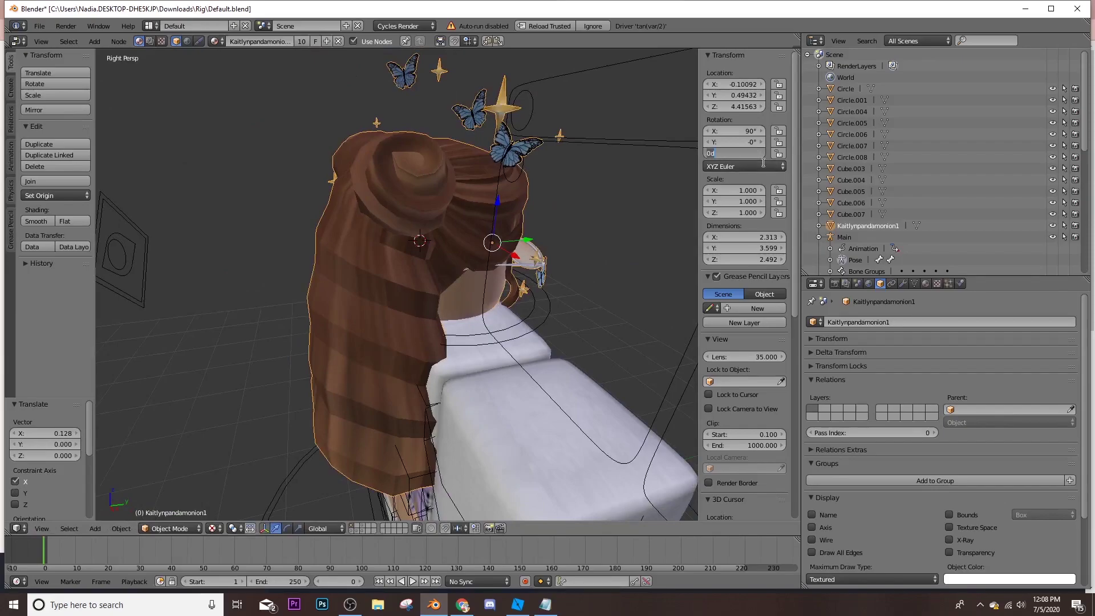
pyautogui.write('180')
pyautogui.press('Return')
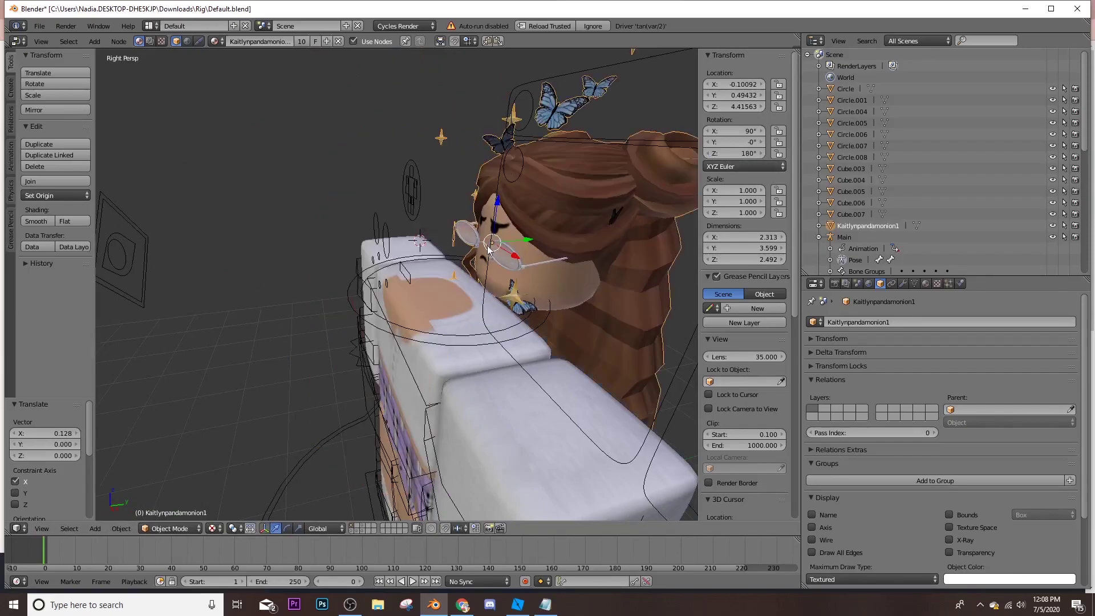
# Set the head's origin to its geometry and move it about -0.89 units along Y over the rig's neck
pyautogui.click(49, 196)
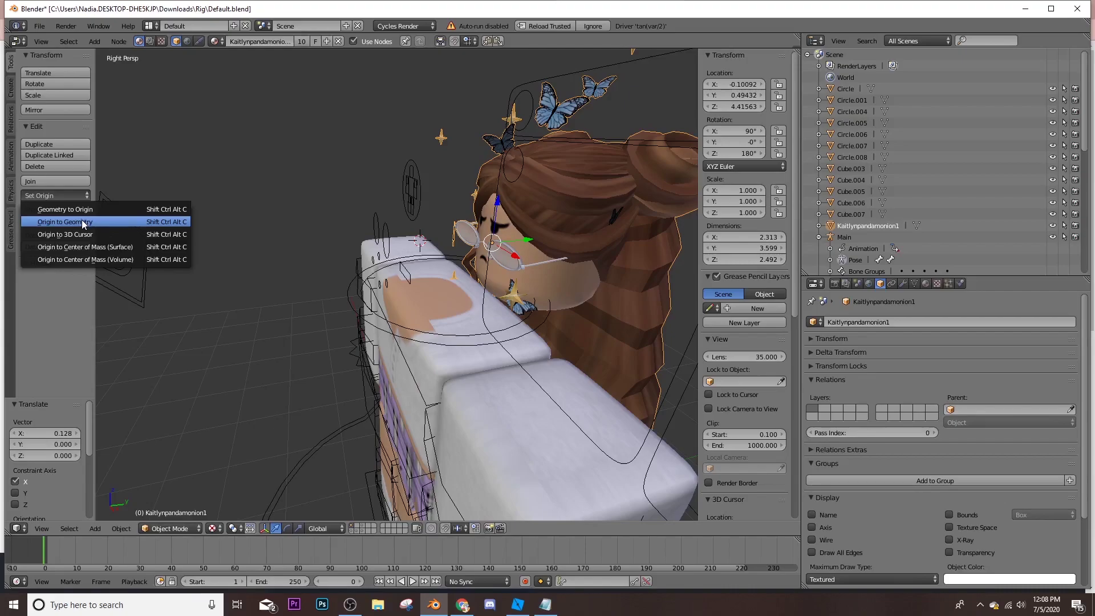
pyautogui.press('g')
pyautogui.press('y')
pyautogui.click(448, 283)
pyautogui.hotkey('shift', 'f')
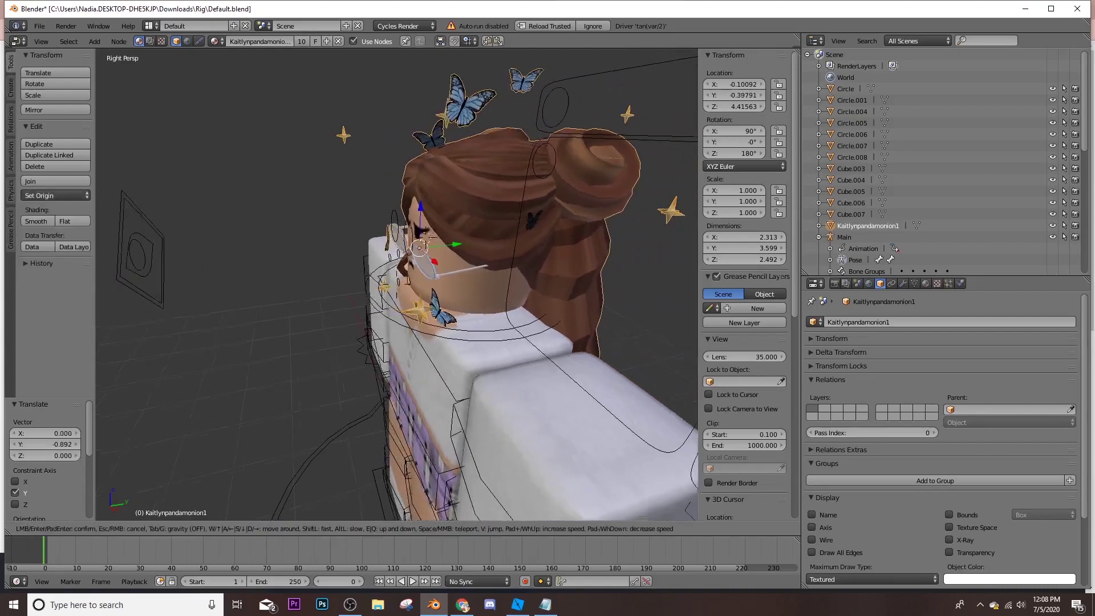
pyautogui.click(397, 284)
# Raise the head to about 4.525 on Z and shift it along X to about -0.004
pyautogui.moveTo(408, 276); pyautogui.dragTo(415, 276)
pyautogui.moveTo(388, 231); pyautogui.dragTo(389, 228)
pyautogui.click(402, 224)
pyautogui.press('g')
pyautogui.press('x')
pyautogui.click(414, 270)
# Move the head about -0.039 units along Y to line it up with the torso
pyautogui.hotkey('shift', 'f')
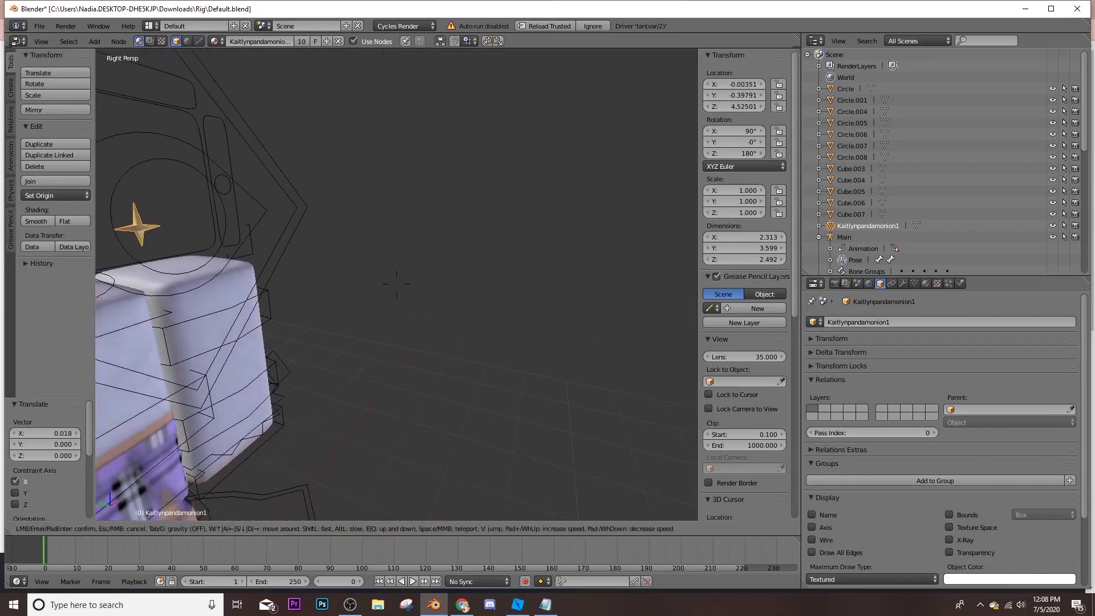
pyautogui.press('s')
pyautogui.press('a')
pyautogui.press('w')
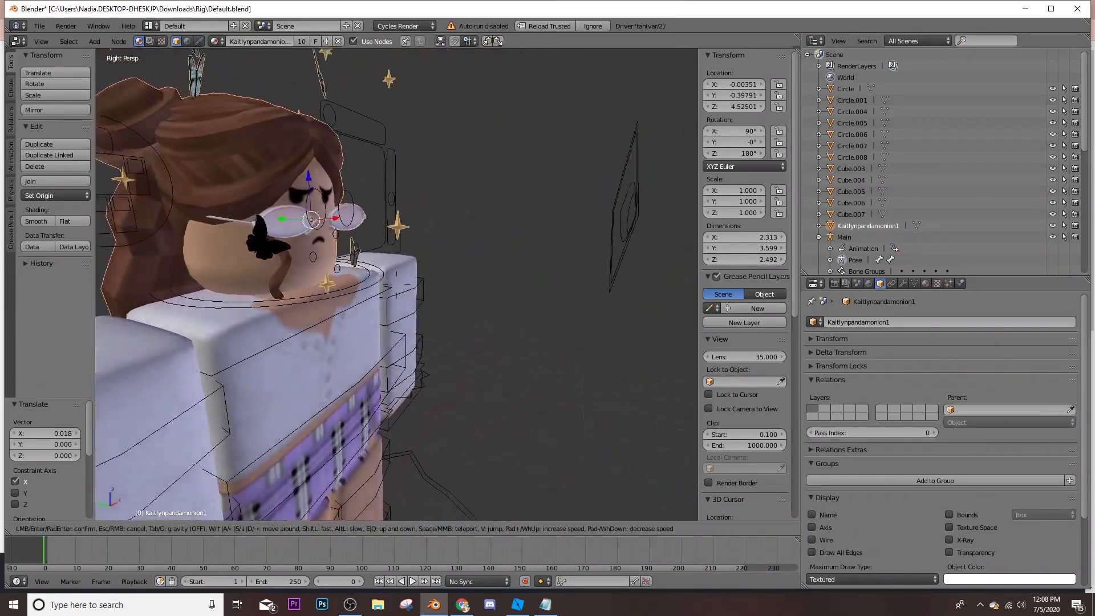
pyautogui.click(396, 284)
pyautogui.press('g')
pyautogui.press('y')
pyautogui.click(348, 237)
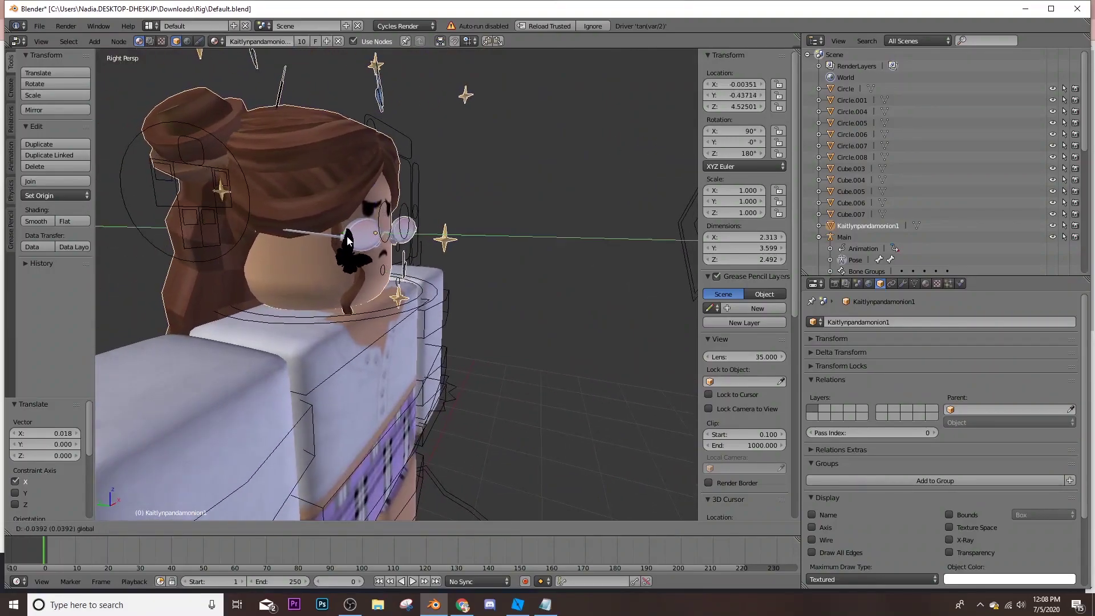
# Fine-tune the head's position by about 0.019 units along X and -0.008 units along Y
pyautogui.hotkey('shift', 'f')
pyautogui.click(348, 237)
pyautogui.press('g')
pyautogui.press('x')
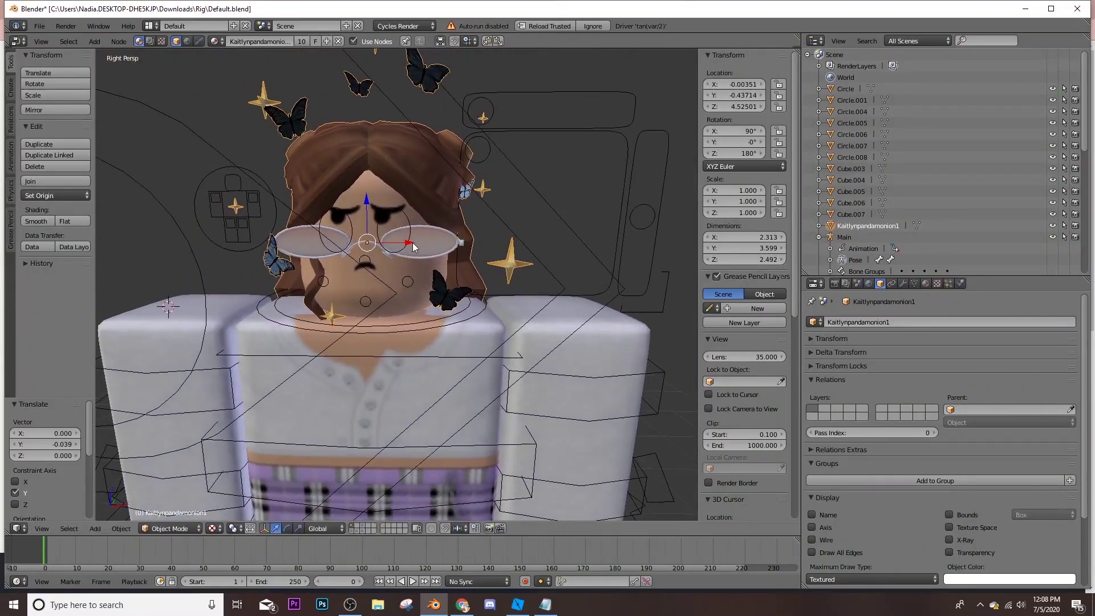
pyautogui.click(415, 245)
pyautogui.hotkey('shift', 'f')
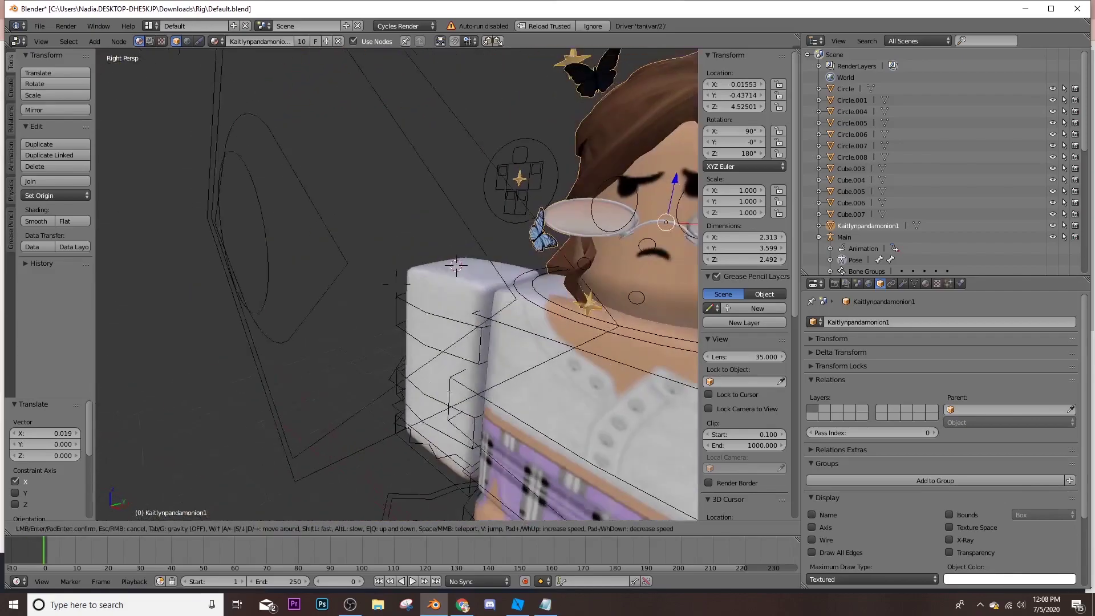
pyautogui.click(432, 233)
pyautogui.moveTo(427, 240); pyautogui.dragTo(425, 241)
# Deselect everything and examine from the front how the head sits on the rig
pyautogui.hotkey('shift', 'f')
pyautogui.press('a')
pyautogui.press('s')
pyautogui.press('d')
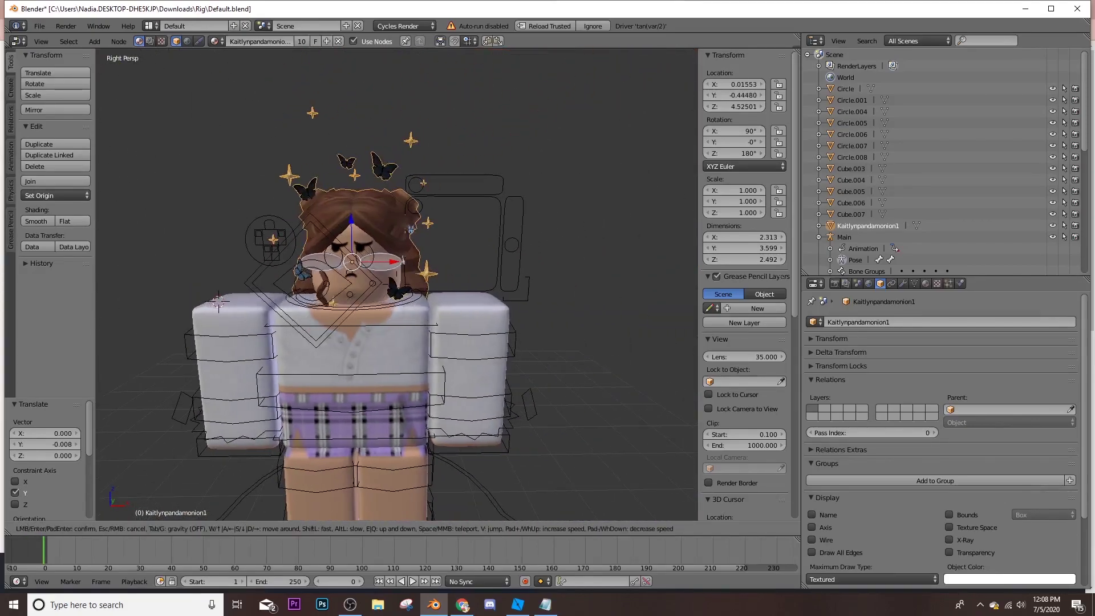
pyautogui.click(397, 284)
pyautogui.press('a')
pyautogui.hotkey('shift', 'f')
pyautogui.press('s')
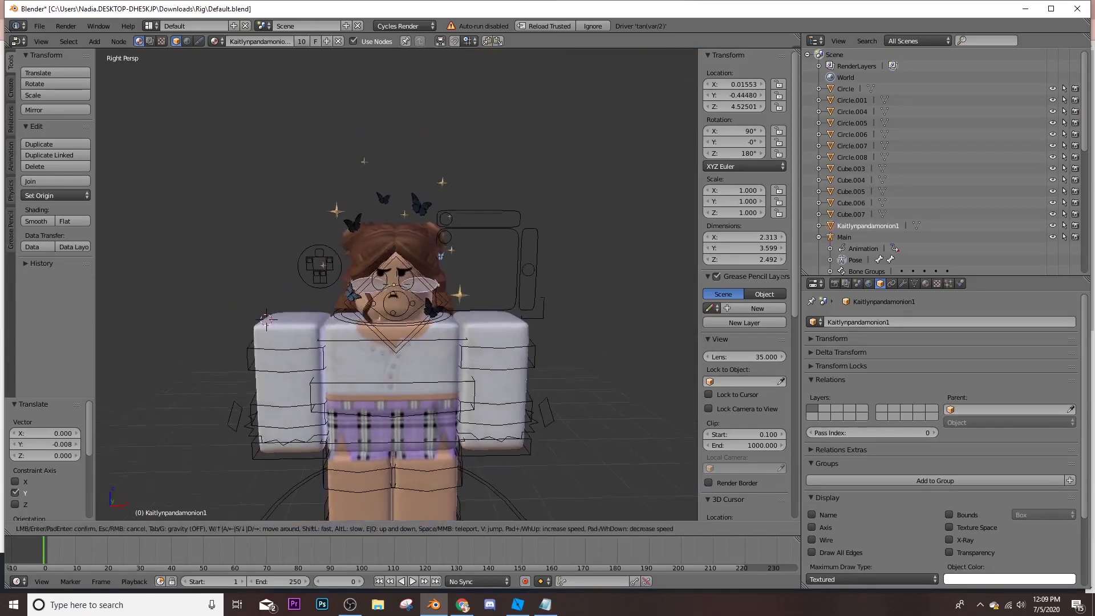
pyautogui.press('a')
pyautogui.press('w')
pyautogui.click(397, 284)
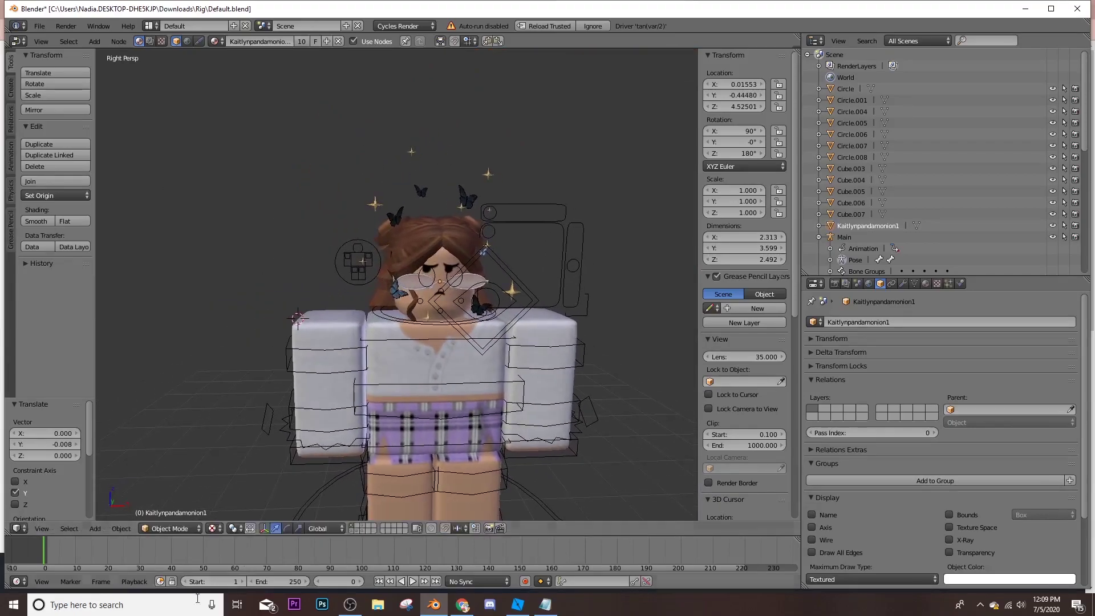
# Switch the viewport shading to Material and check the textured character from the front
pyautogui.click(212, 528)
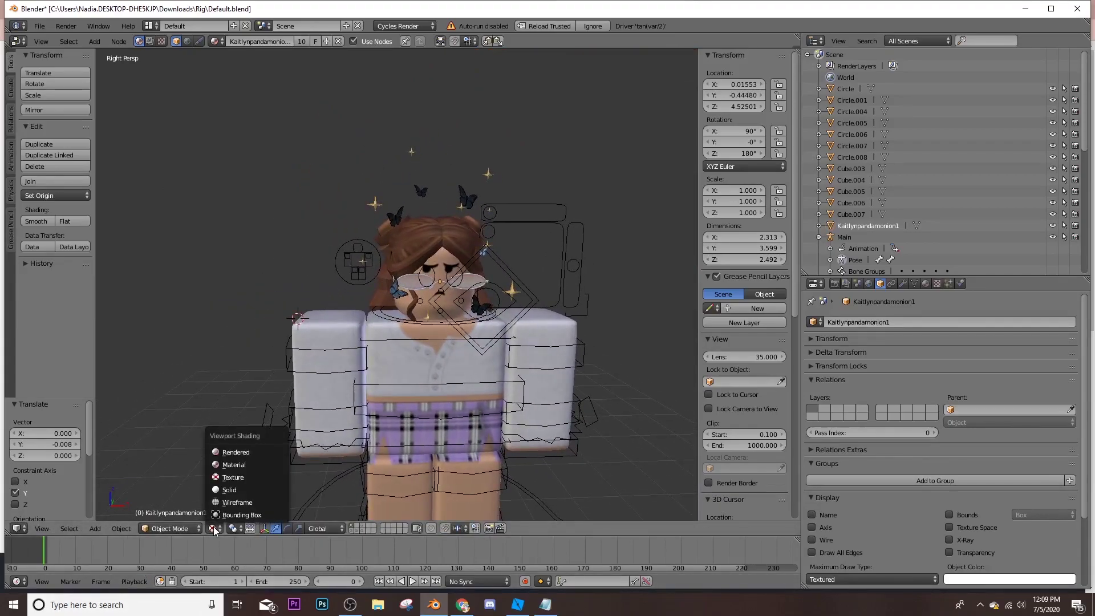
pyautogui.click(234, 465)
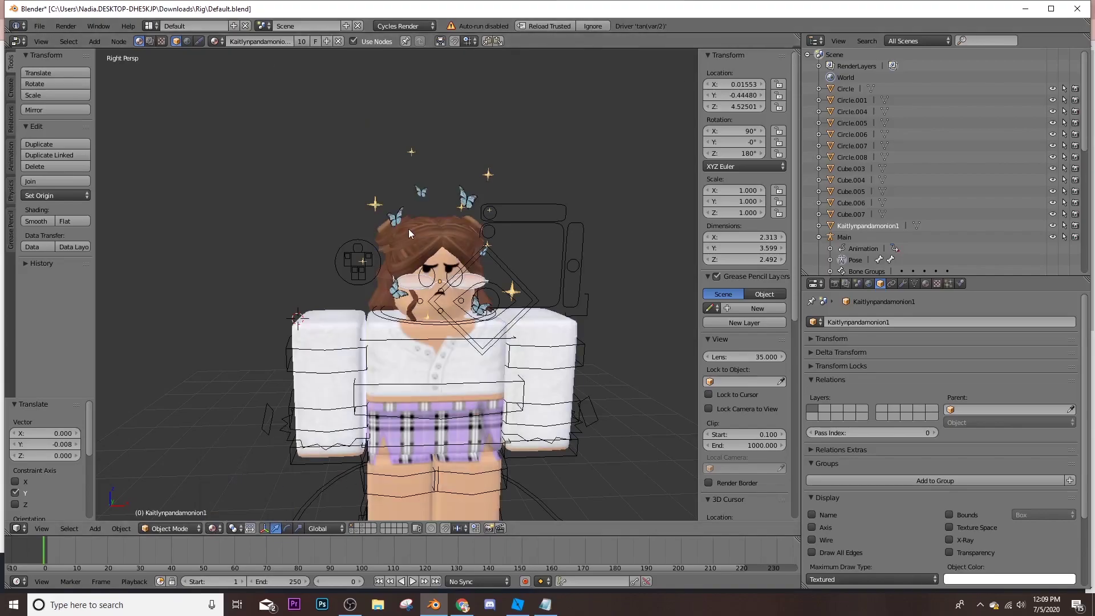
pyautogui.hotkey('shift', 'f')
pyautogui.press('s')
pyautogui.press('d')
pyautogui.click(396, 284)
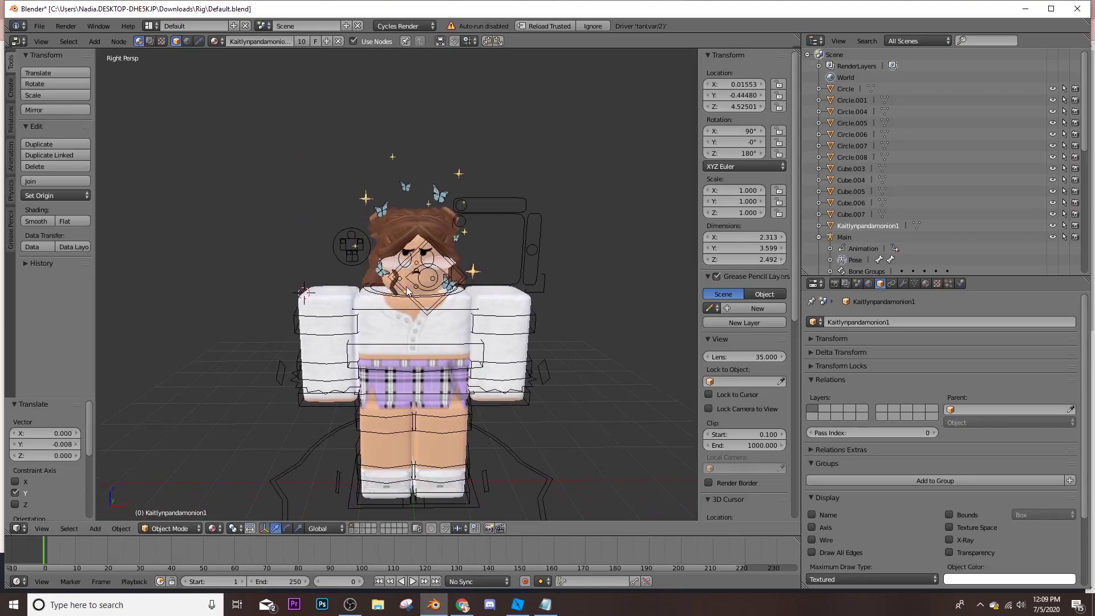
# Rotate the rig's right upper arm bone about 13 degrees around the global Y axis
pyautogui.rightClick(295, 316)
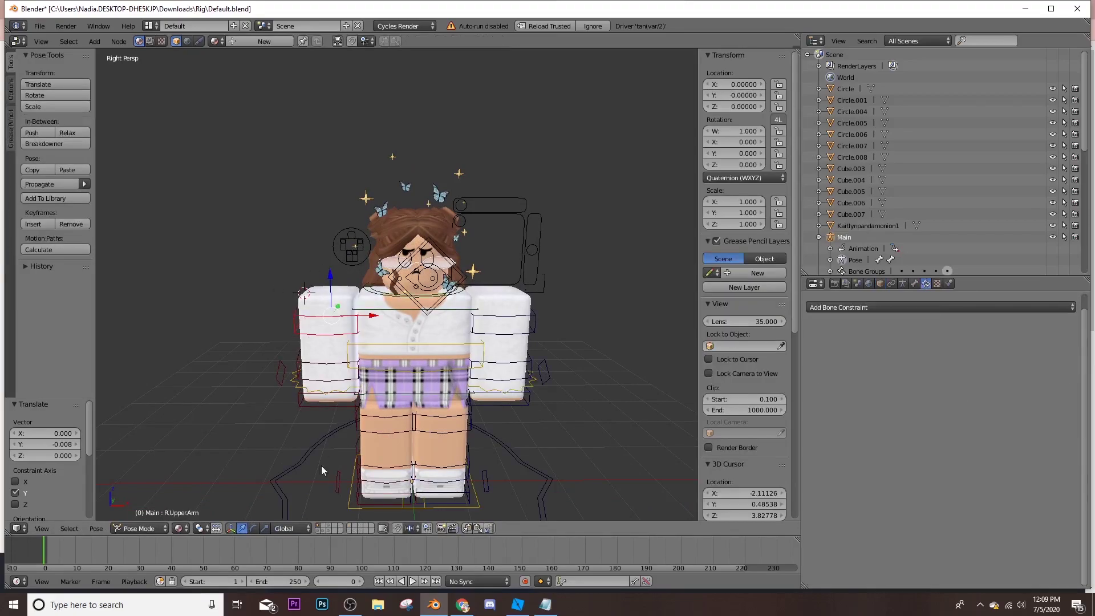
pyautogui.click(259, 530)
pyautogui.moveTo(354, 285); pyautogui.dragTo(367, 283)
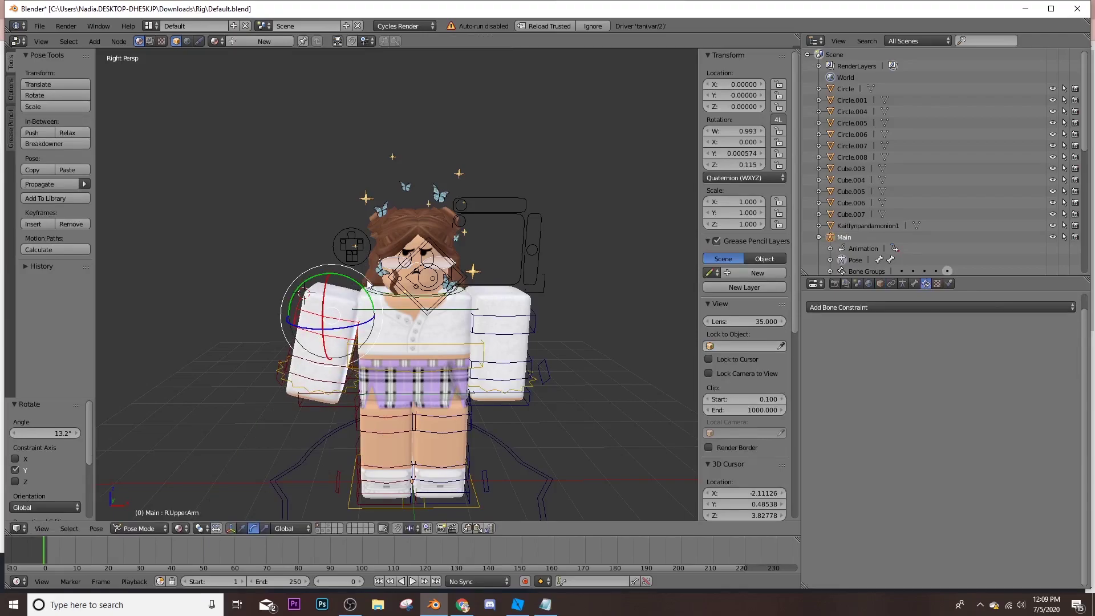
# Turn the right lower arm about -142 degrees around Y and bend it freely by about 17.8 and -47.6 degrees
pyautogui.rightClick(299, 365)
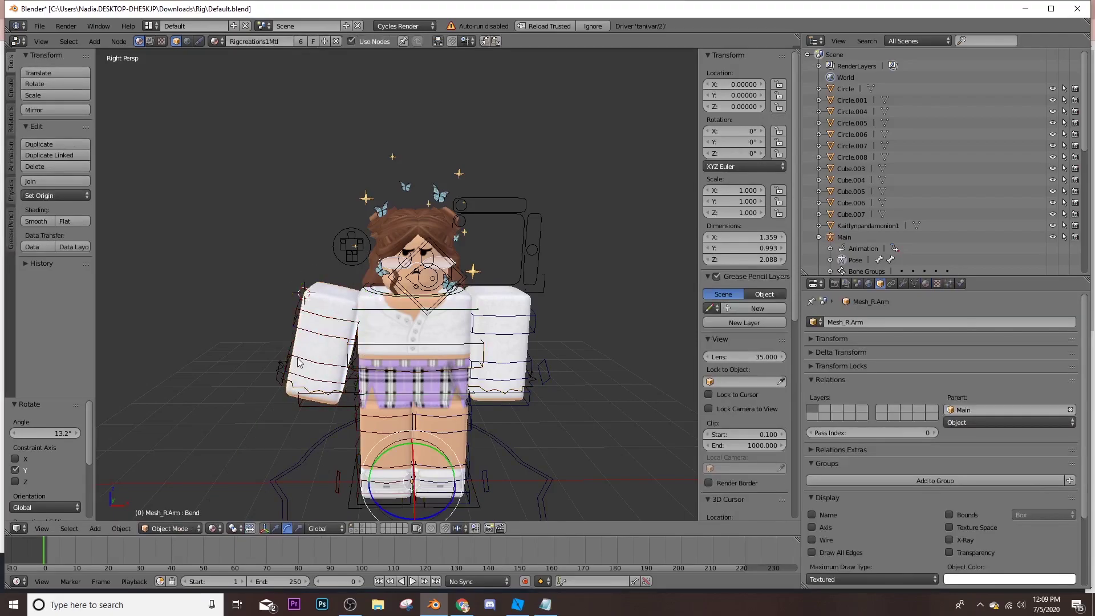
pyautogui.moveTo(296, 345); pyautogui.dragTo(289, 322)
pyautogui.moveTo(265, 361); pyautogui.dragTo(330, 389)
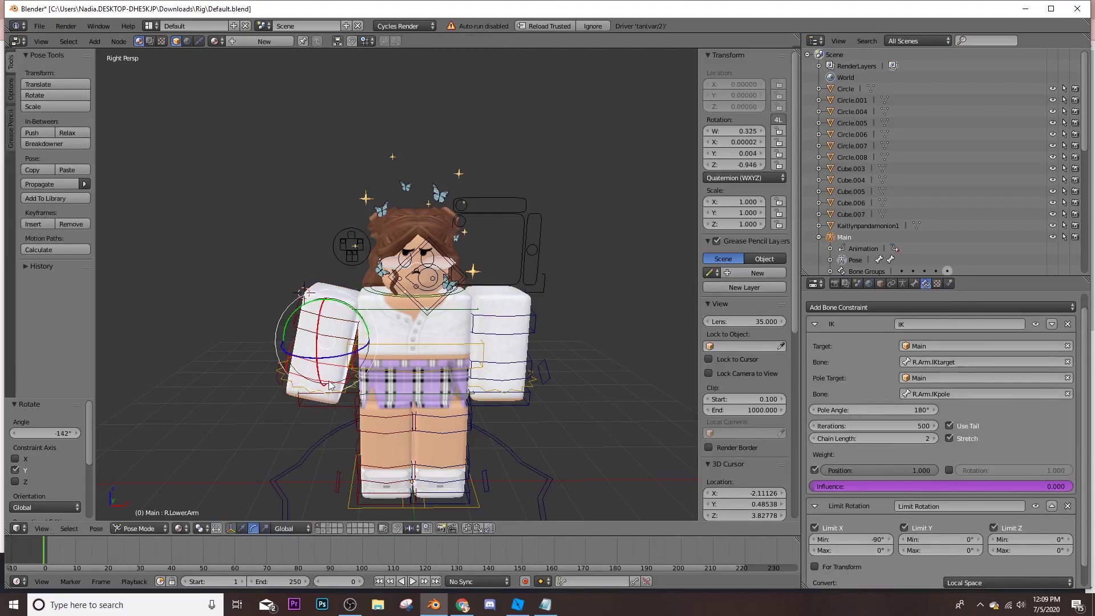
pyautogui.moveTo(332, 337); pyautogui.dragTo(297, 350)
# Swing the right upper arm up beside the head and rotate the right lower arm around Z
pyautogui.rightClick(334, 280)
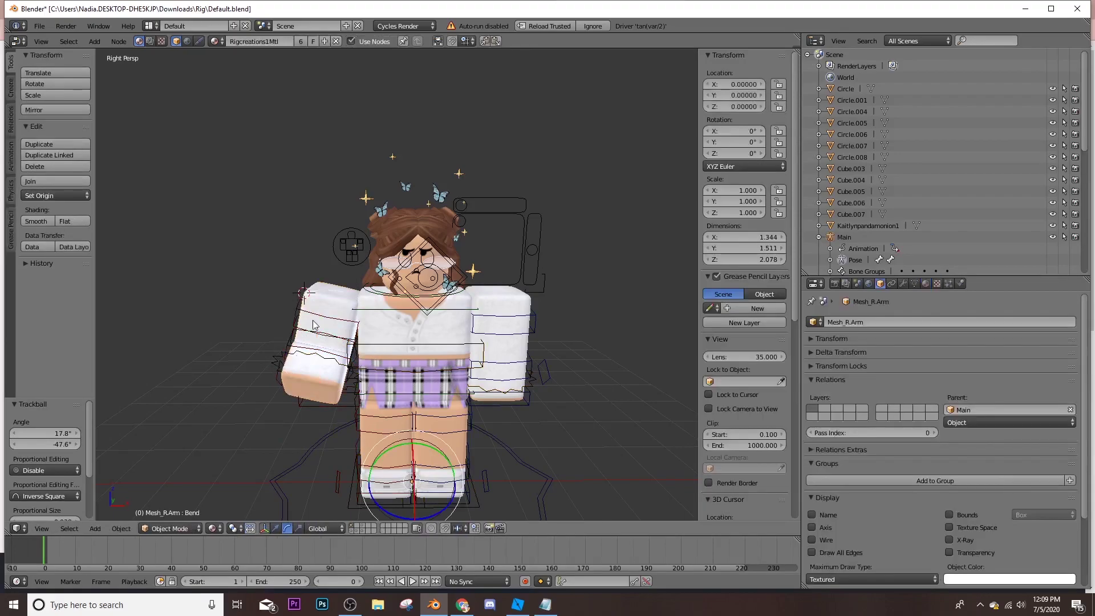
pyautogui.moveTo(344, 275); pyautogui.dragTo(379, 363)
pyautogui.rightClick(319, 291)
pyautogui.rightClick(322, 292)
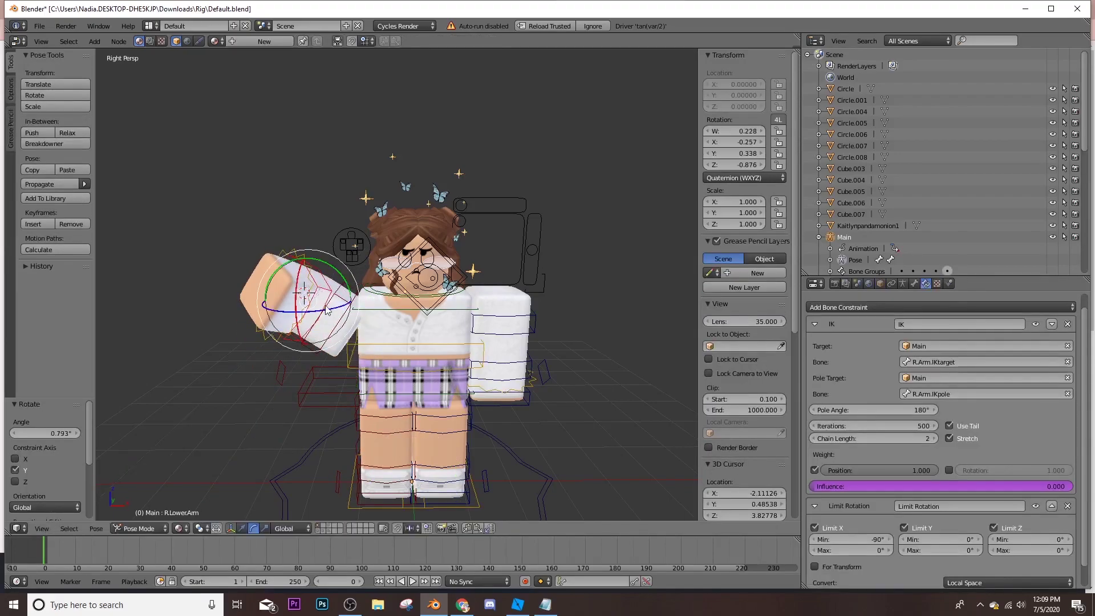
pyautogui.press('r')
pyautogui.press('z')
pyautogui.moveTo(294, 309); pyautogui.dragTo(304, 319)
# Refine the raised right arm by rotating the upper arm about 4 degrees around Y and adjusting the lower arm
pyautogui.rightClick(343, 306)
pyautogui.moveTo(353, 279)
pyautogui.mouseDown()
pyautogui.moveTo(373, 305)
pyautogui.moveTo(364, 285)
pyautogui.moveTo(325, 290)
pyautogui.moveTo(359, 281)
pyautogui.mouseUp()
pyautogui.press('r')
pyautogui.press('x')
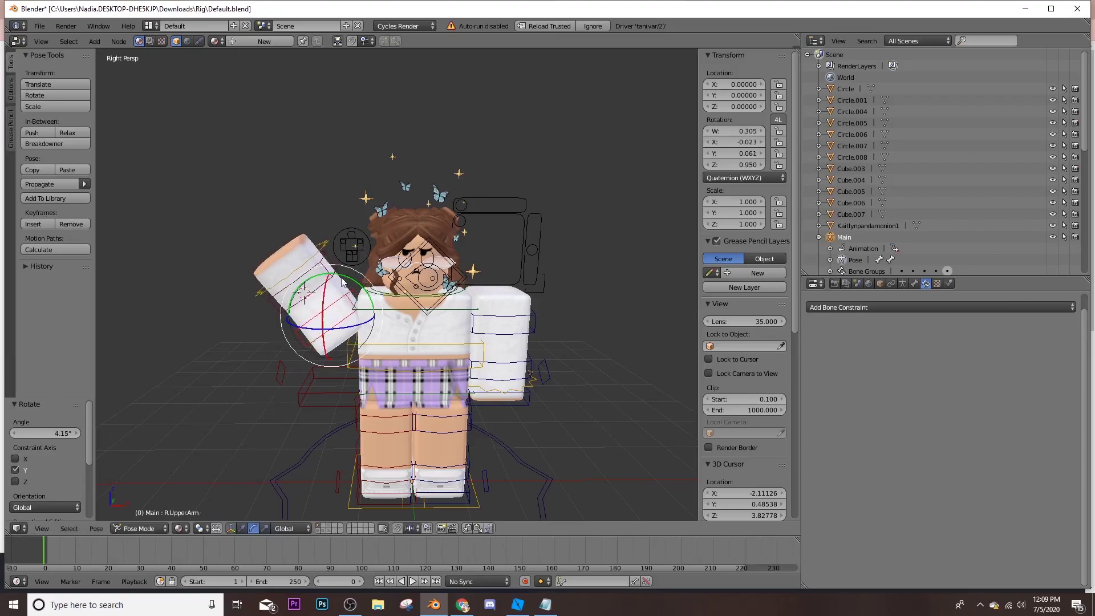
pyautogui.rightClick(316, 279)
pyautogui.moveTo(306, 259); pyautogui.dragTo(358, 282)
pyautogui.click(303, 268)
pyautogui.rightClick(346, 317)
# Tilt the head about -3.7 degrees around Y and shift it about -0.066 units along X
pyautogui.rightClick(421, 206)
pyautogui.moveTo(406, 221); pyautogui.dragTo(403, 223)
pyautogui.click(401, 224)
pyautogui.click(276, 528)
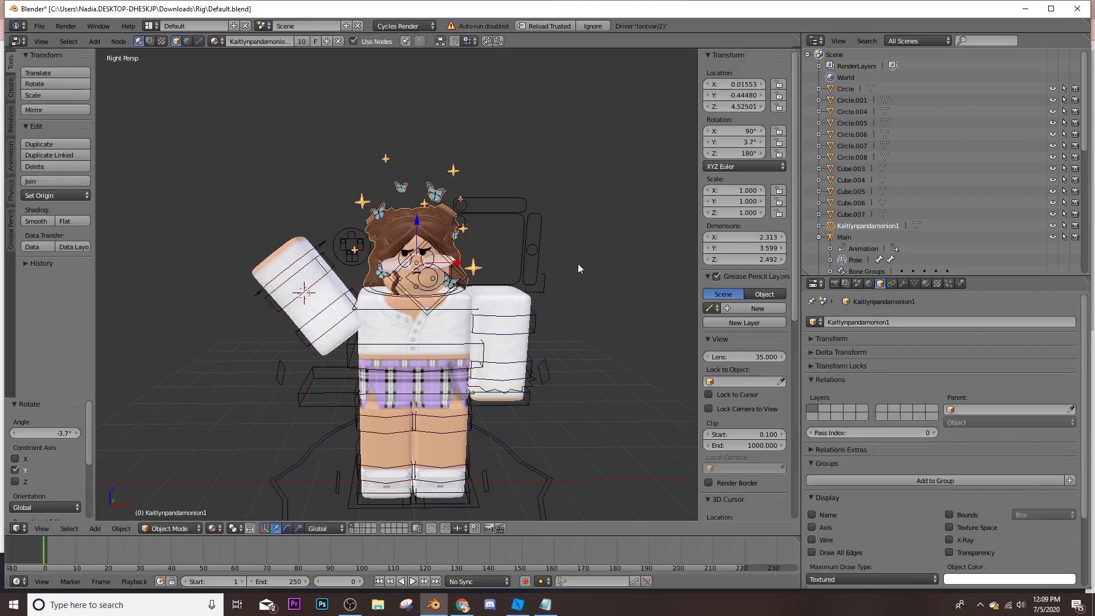
pyautogui.moveTo(460, 268); pyautogui.dragTo(454, 267)
# Move the left upper arm about 0.072 units along X and rotate it about -9.4 degrees around Y
pyautogui.rightClick(521, 333)
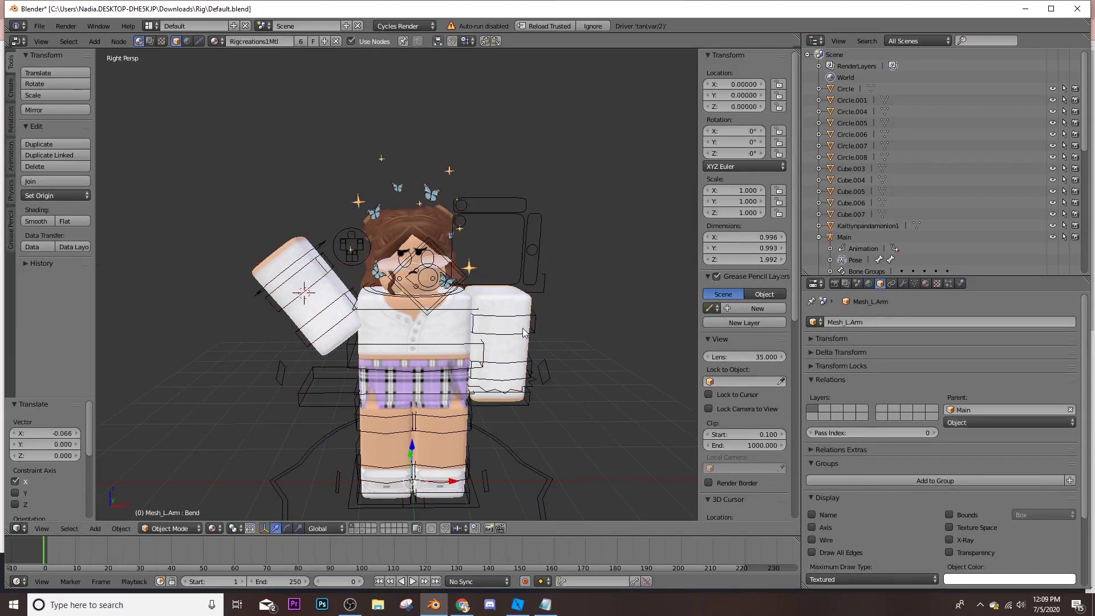
pyautogui.rightClick(535, 327)
pyautogui.hotkey('shift', 'f')
pyautogui.press('d')
pyautogui.press('w')
pyautogui.click(398, 289)
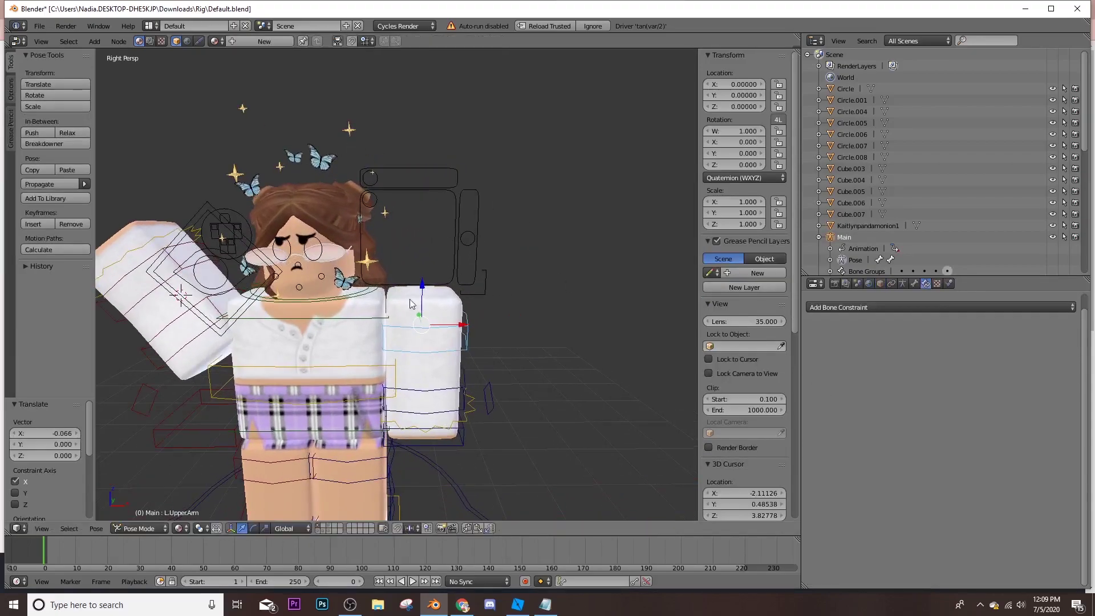
pyautogui.moveTo(455, 328); pyautogui.dragTo(460, 328)
pyautogui.click(253, 528)
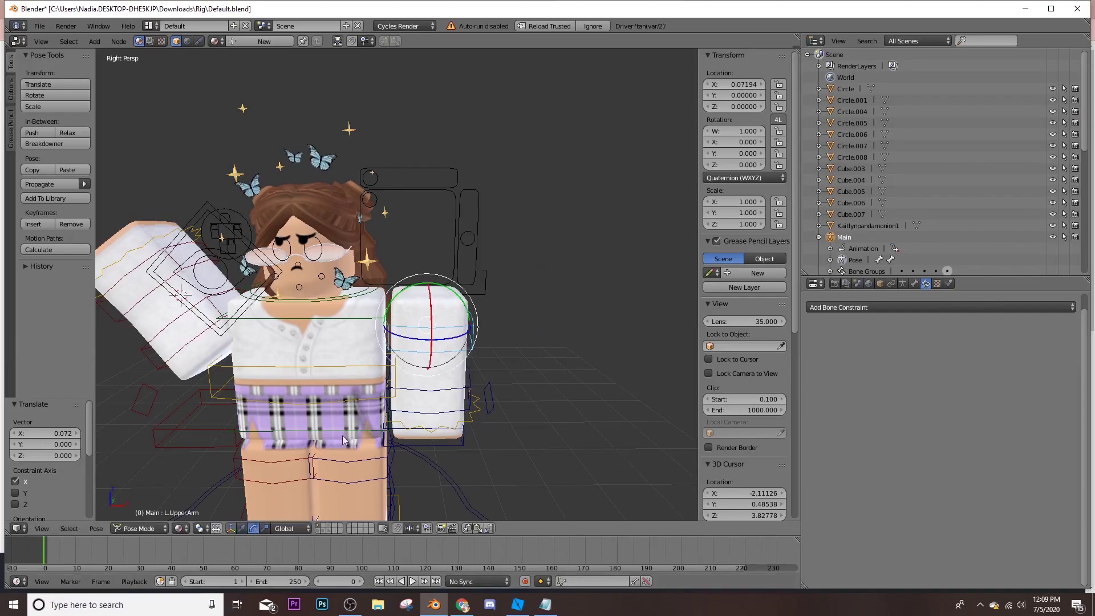
pyautogui.moveTo(403, 298); pyautogui.dragTo(400, 299)
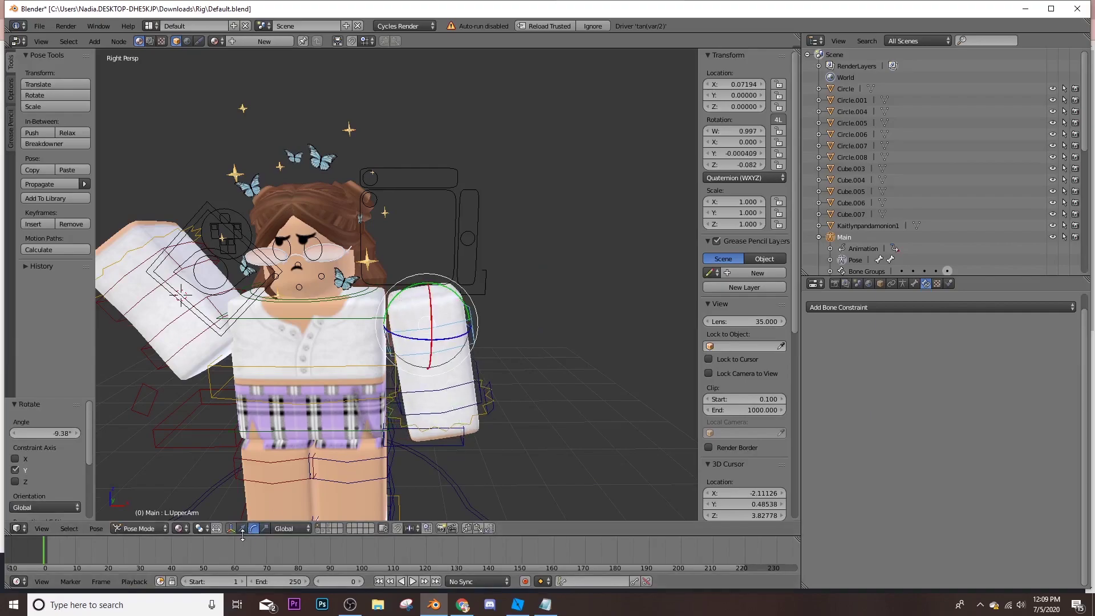
# Shift the left upper arm back against the torso, to about -0.024 on X
pyautogui.click(251, 511)
pyautogui.click(242, 528)
pyautogui.moveTo(459, 325); pyautogui.dragTo(471, 403)
# Turn the left lower arm about 94 degrees around Y and bend it freely by about 13.8 and 39 degrees
pyautogui.rightClick(456, 383)
pyautogui.click(253, 528)
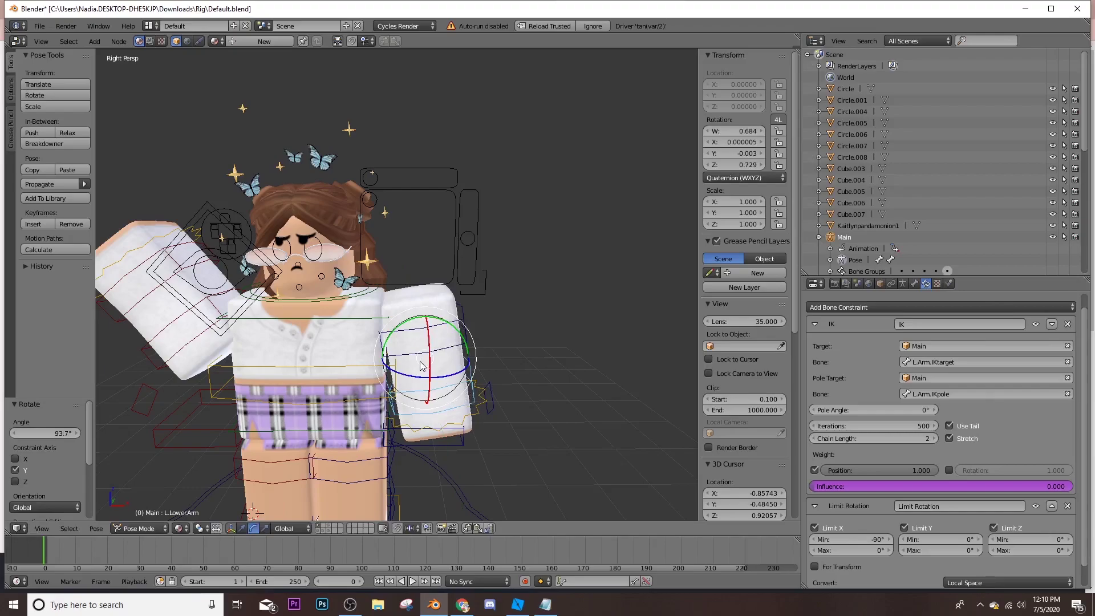
pyautogui.press('r')
pyautogui.press('r')
pyautogui.click(456, 371)
# Examine the left elbow bend up close and the whole pose from the front
pyautogui.hotkey('shift', 'f')
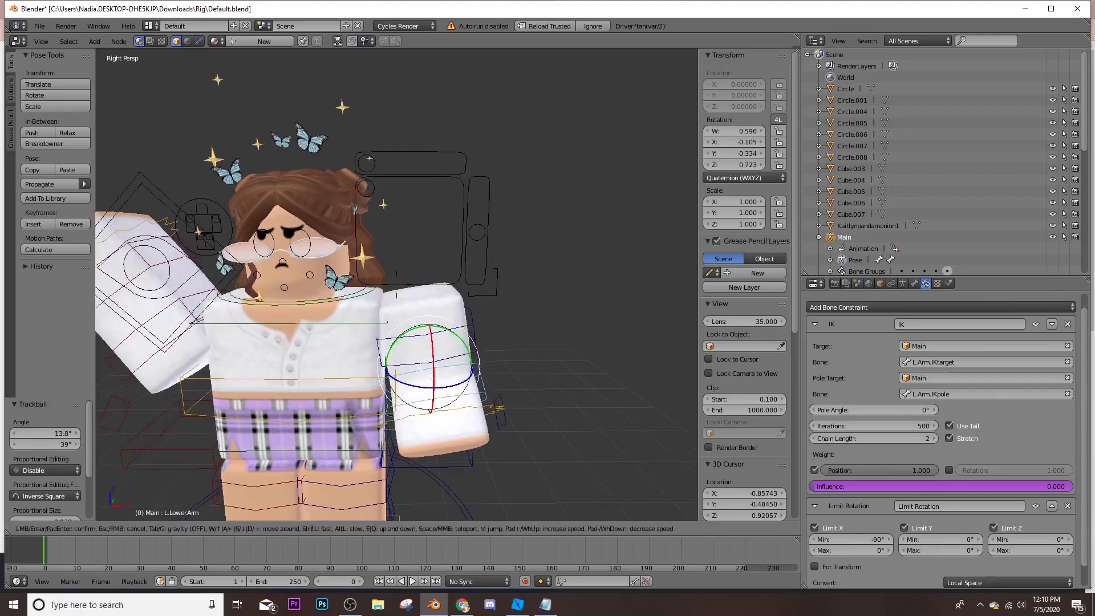
pyautogui.press('w')
pyautogui.press('s')
pyautogui.click(397, 295)
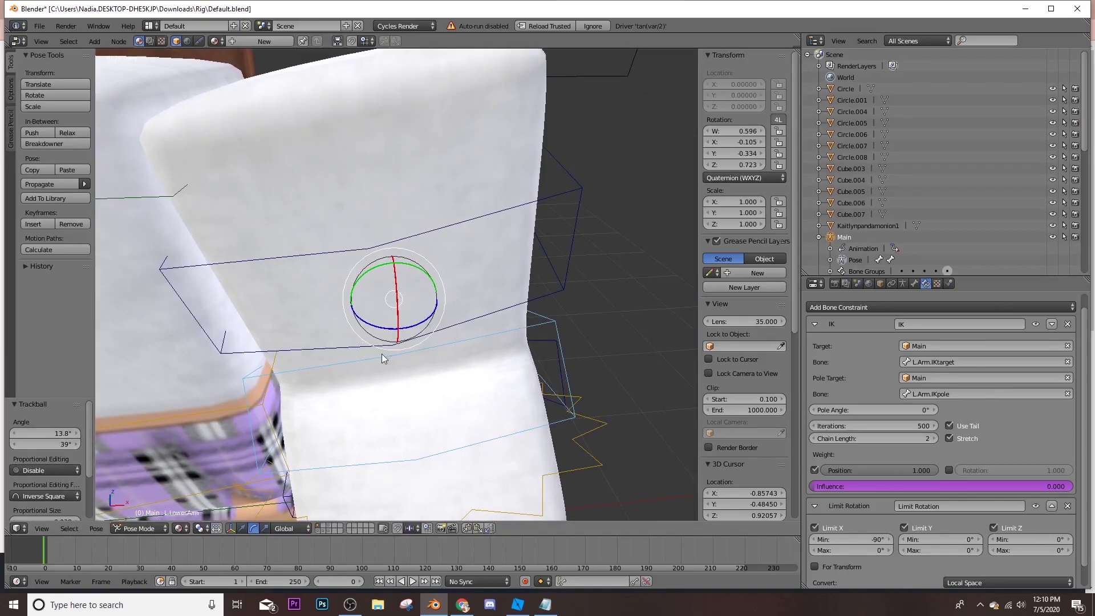
pyautogui.hotkey('shift', 'f')
pyautogui.press('s')
pyautogui.press('w')
pyautogui.click(397, 285)
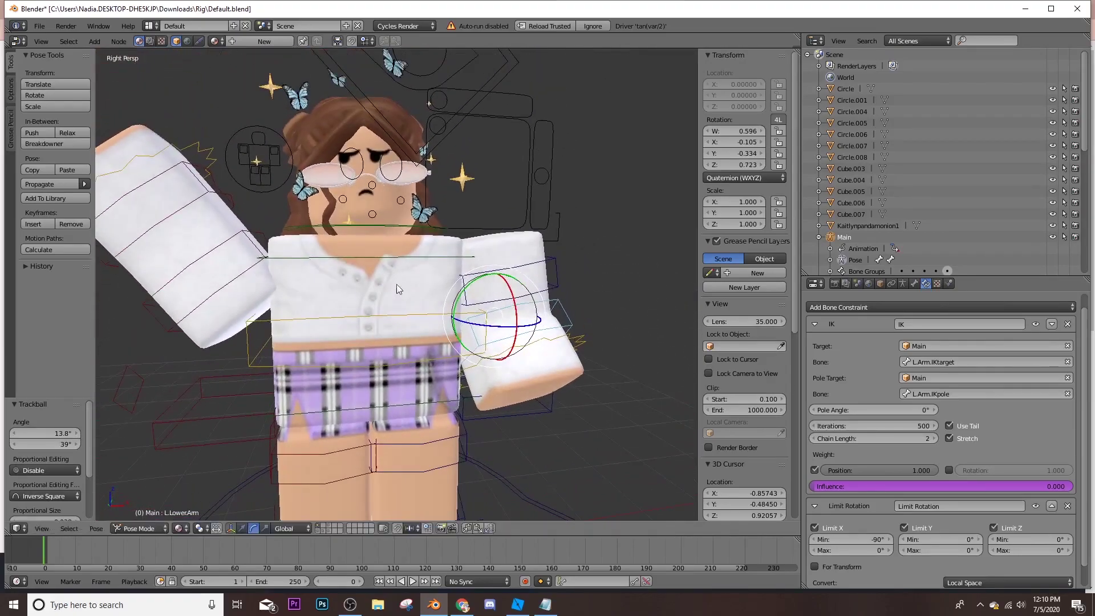
# Rotate the left upper arm about -6.6 degrees around Y, undoing the first attempt
pyautogui.rightClick(552, 278)
pyautogui.moveTo(512, 290)
pyautogui.mouseDown()
pyautogui.moveTo(501, 288)
pyautogui.moveTo(516, 287)
pyautogui.mouseUp()
pyautogui.hotkey('ctrl', 'z')
pyautogui.moveTo(482, 239); pyautogui.dragTo(479, 240)
# Turn the left upper arm about -52 degrees around Z and -24 degrees around Y, and refine its rotation around Z
pyautogui.moveTo(526, 284); pyautogui.dragTo(522, 286)
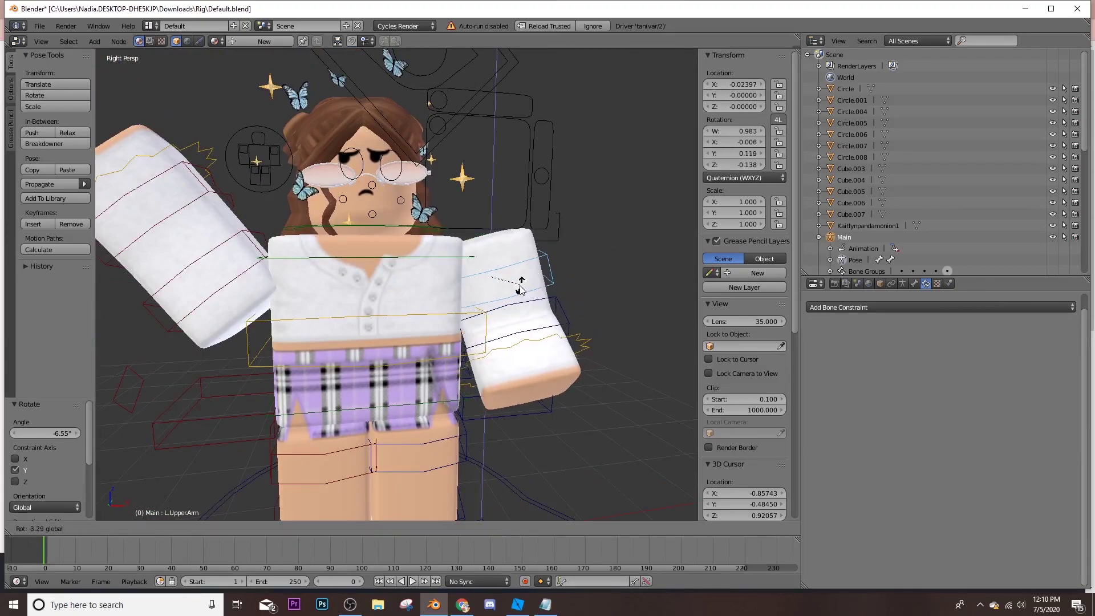
pyautogui.click(514, 267)
pyautogui.press('r')
pyautogui.press('y')
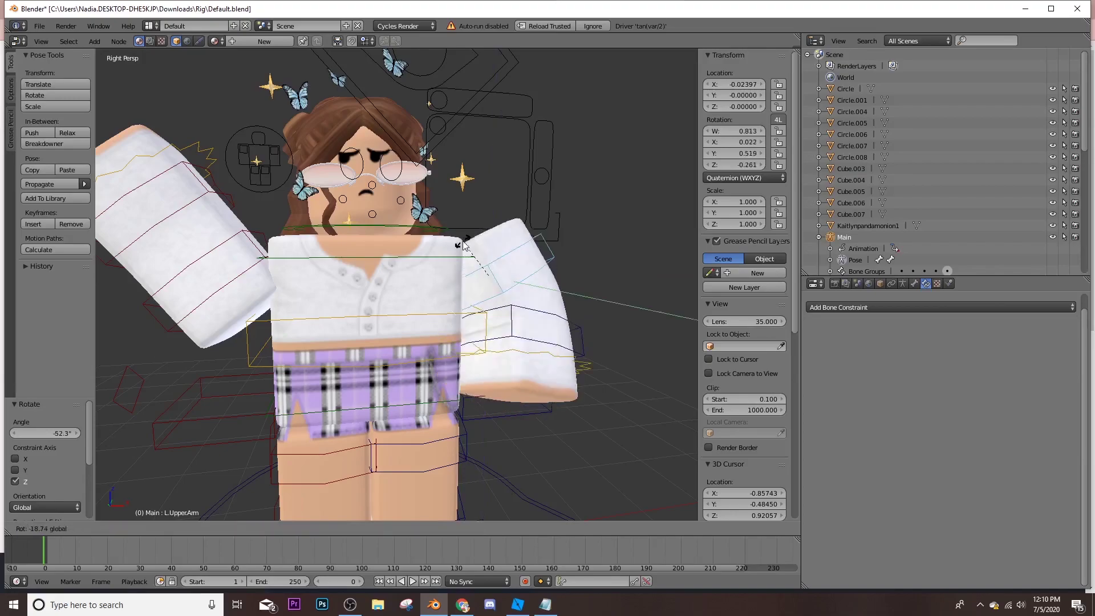
pyautogui.click(487, 285)
pyautogui.press('r')
pyautogui.press('z')
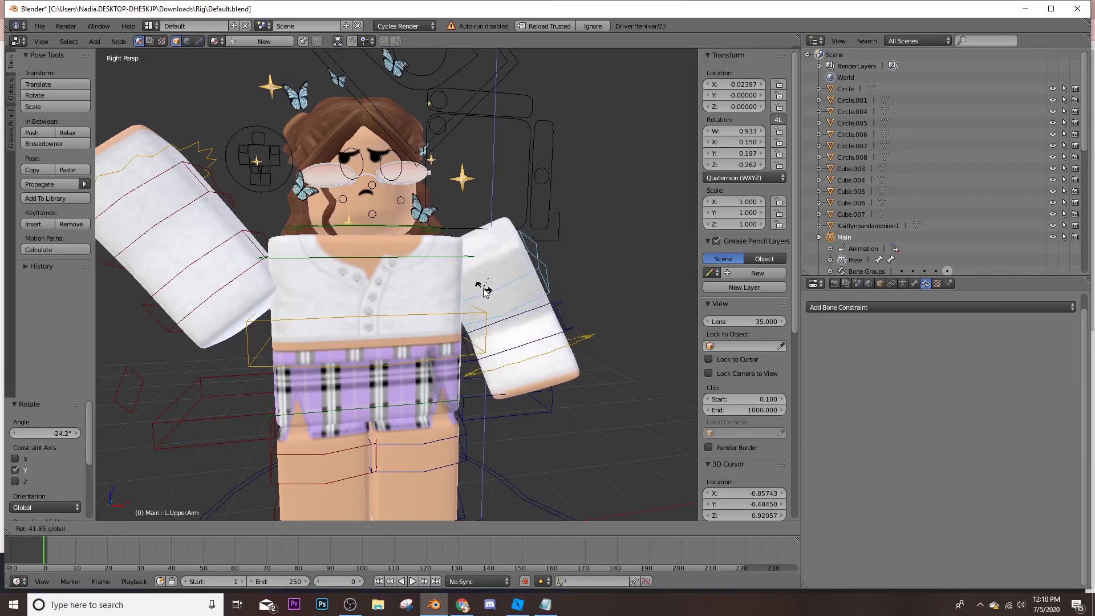
pyautogui.click(480, 261)
pyautogui.moveTo(512, 264); pyautogui.dragTo(471, 273)
# Rotate the right lower arm about -14 degrees around Y and shift the right upper arm about 0.065 units along X
pyautogui.scroll(-4, 471, 278)
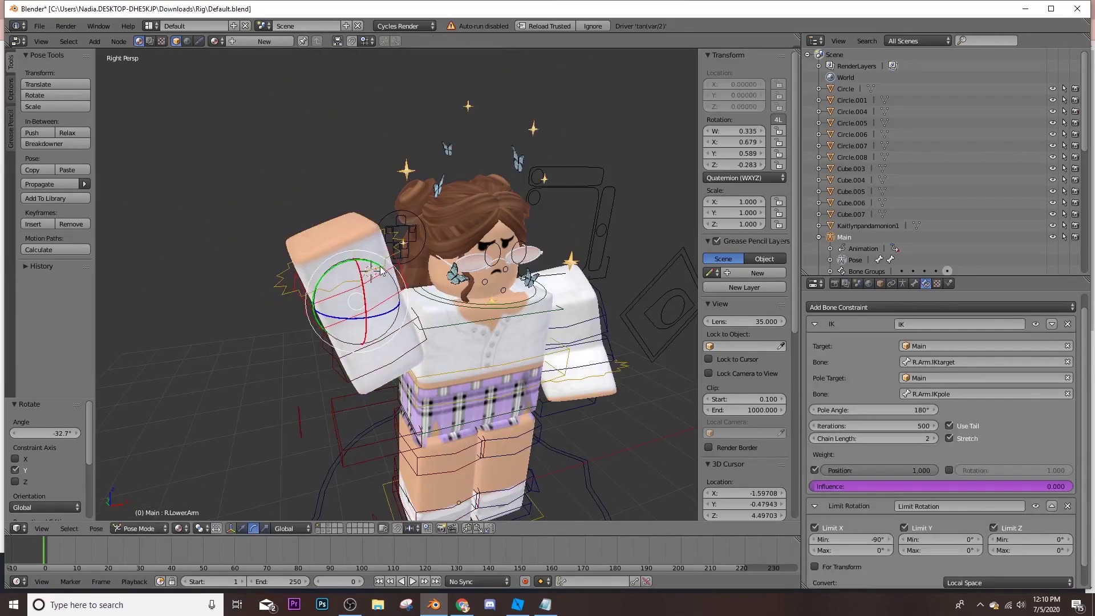
pyautogui.moveTo(373, 278); pyautogui.dragTo(387, 302)
pyautogui.rightClick(416, 327)
pyautogui.hotkey('shift', 'f')
pyautogui.press('d')
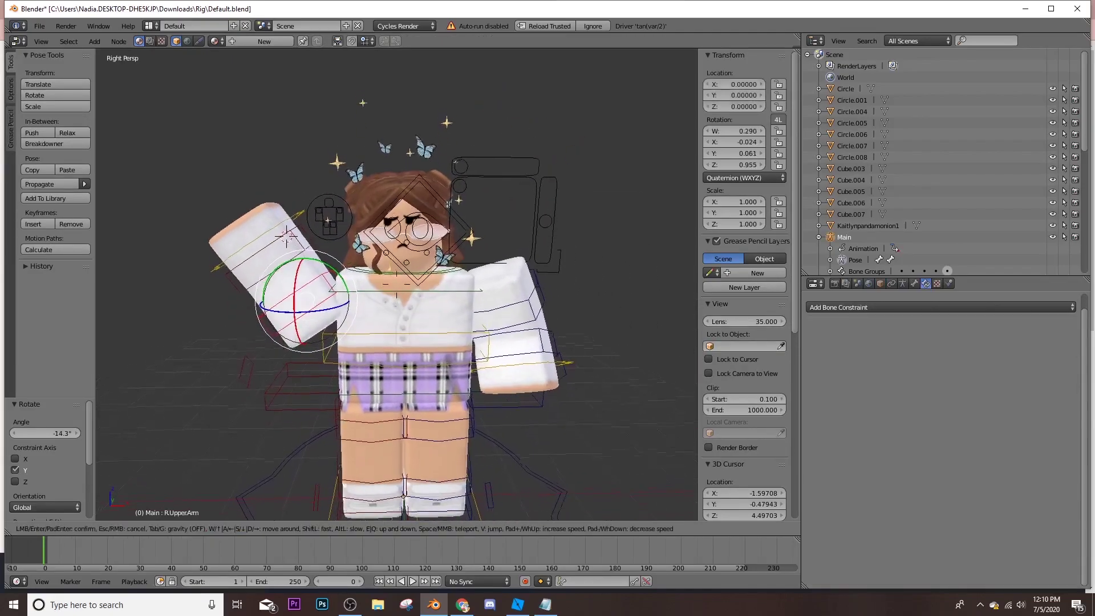
pyautogui.click(319, 488)
pyautogui.click(243, 529)
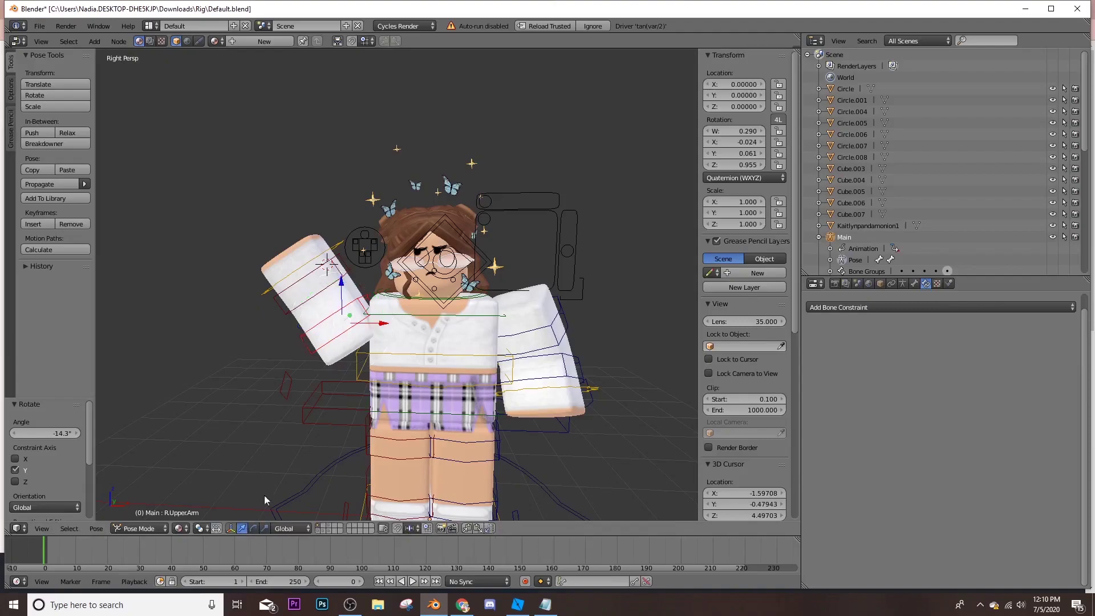
pyautogui.moveTo(383, 326); pyautogui.dragTo(390, 323)
# Tilt the head to about 8.8 degrees on Y and turn it about 9 degrees around Z
pyautogui.hotkey('shift', 'f')
pyautogui.press('s')
pyautogui.click(369, 280)
pyautogui.rightClick(366, 235)
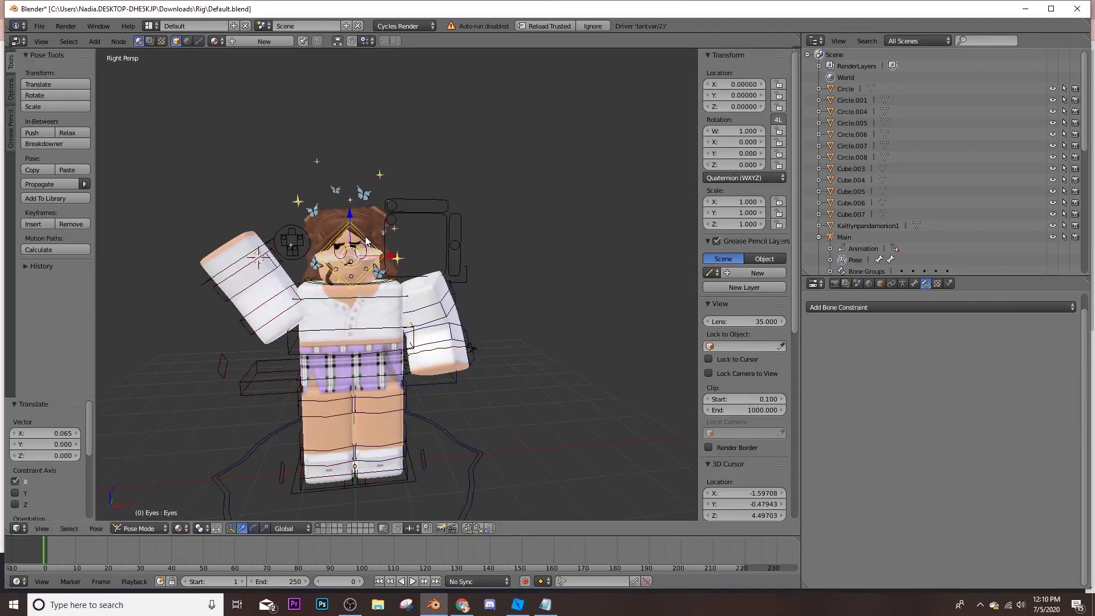
pyautogui.rightClick(369, 218)
pyautogui.click(287, 528)
pyautogui.moveTo(361, 219); pyautogui.dragTo(357, 220)
pyautogui.moveTo(375, 256); pyautogui.dragTo(290, 475)
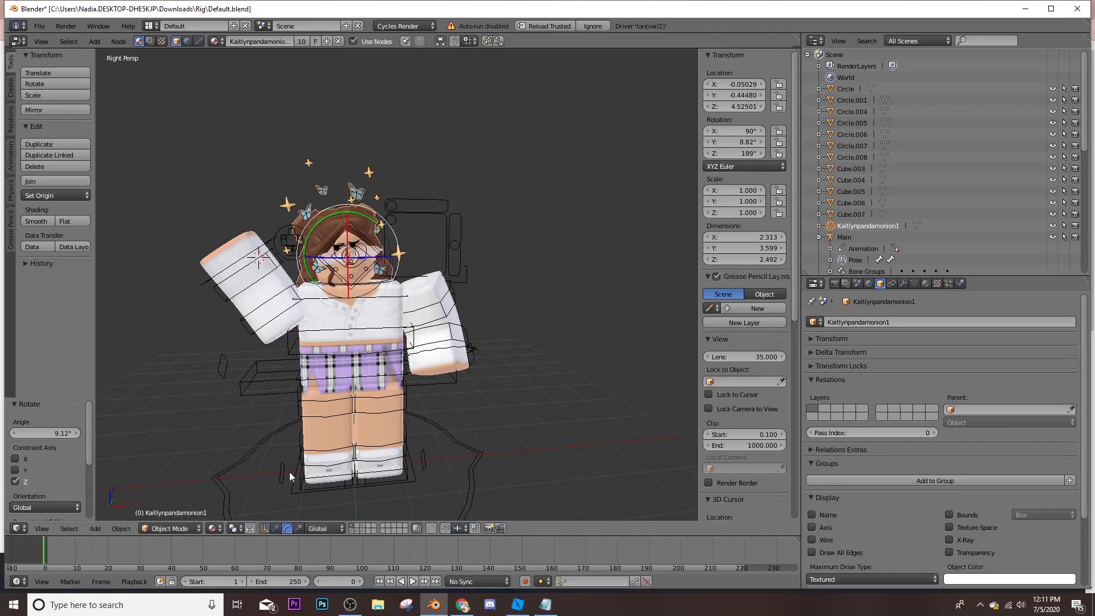
# Reposition the tilted head over the neck at about 0.010 on X and -0.476 on Y
pyautogui.click(276, 528)
pyautogui.hotkey('shift', 'f')
pyautogui.press('w')
pyautogui.press('a')
pyautogui.press('e')
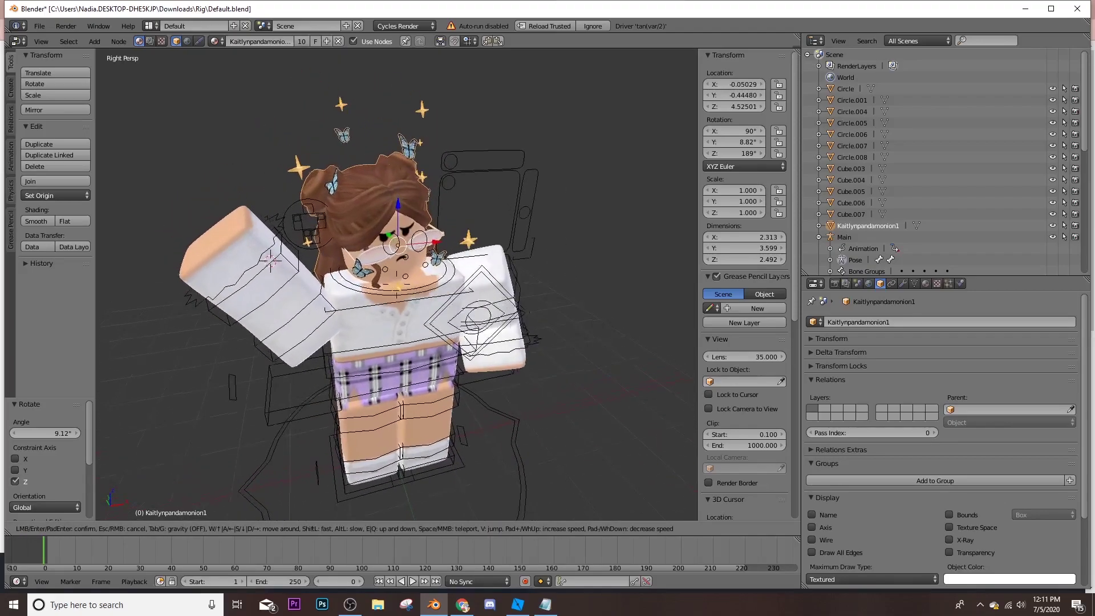
pyautogui.click(402, 273)
pyautogui.moveTo(389, 262); pyautogui.dragTo(438, 274)
# Move the right upper leg to about -0.078 on X and rotate it about 12.5 degrees around Y
pyautogui.hotkey('shift', 'f')
pyautogui.press('q')
pyautogui.press('d')
pyautogui.press('s')
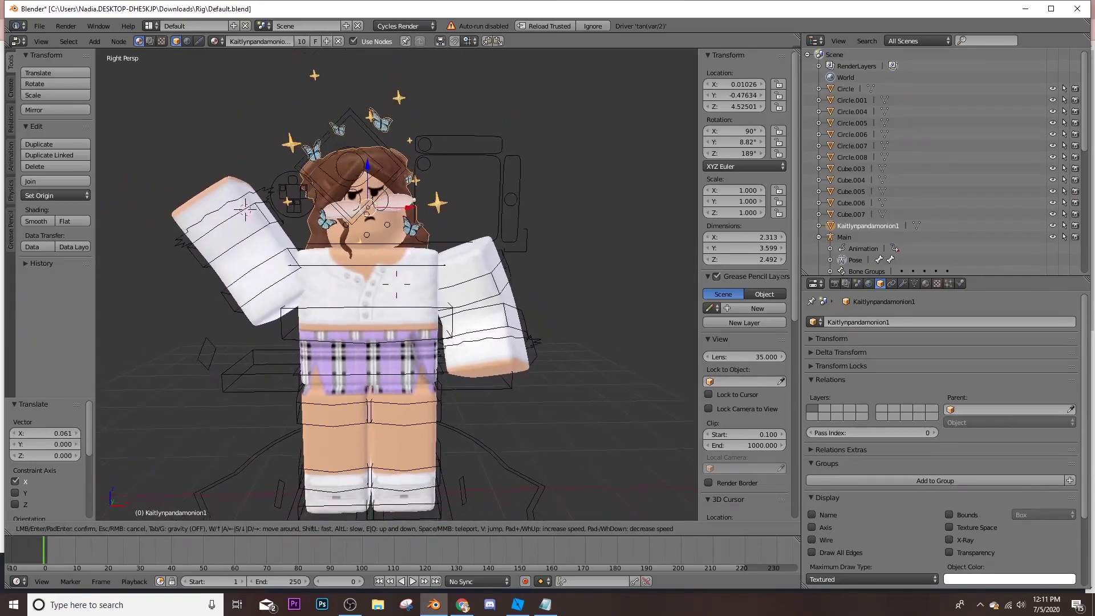
pyautogui.press('w')
pyautogui.click(329, 357)
pyautogui.rightClick(333, 397)
pyautogui.rightClick(334, 392)
pyautogui.rightClick(340, 386)
pyautogui.moveTo(392, 365); pyautogui.dragTo(386, 365)
pyautogui.click(254, 528)
pyautogui.moveTo(319, 332); pyautogui.dragTo(328, 316)
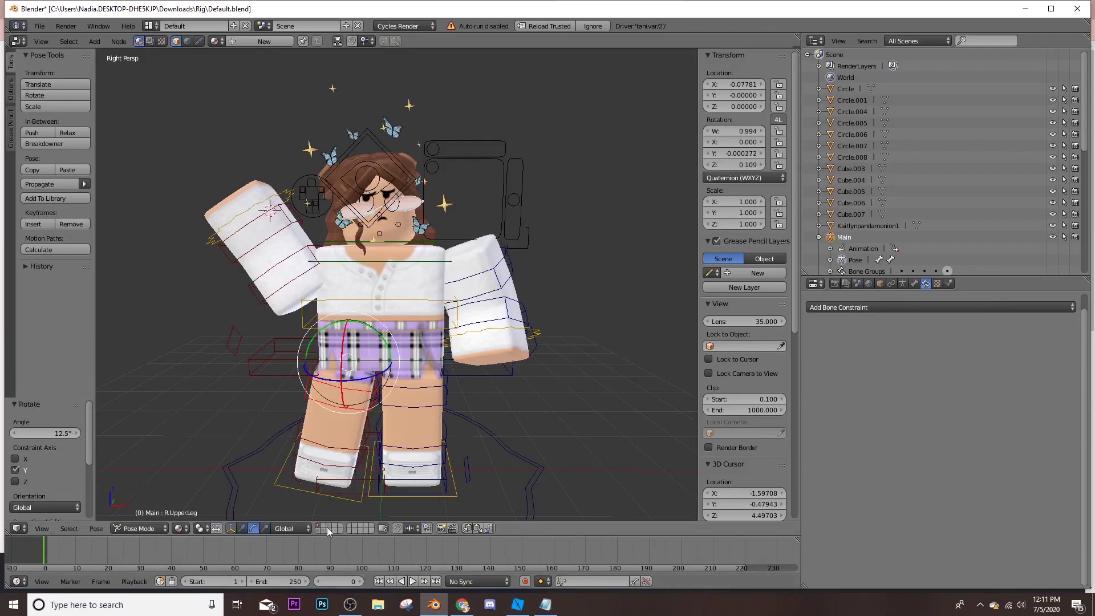
# Bend the right lower leg about 106 degrees around X and undo the extra rotation of the leg's IK target
pyautogui.rightClick(324, 443)
pyautogui.moveTo(331, 407); pyautogui.dragTo(351, 482)
pyautogui.hotkey('ctrl', 'z')
pyautogui.hotkey('ctrl', 'z')
pyautogui.hotkey('ctrl', 'z')
pyautogui.hotkey('ctrl', 'z')
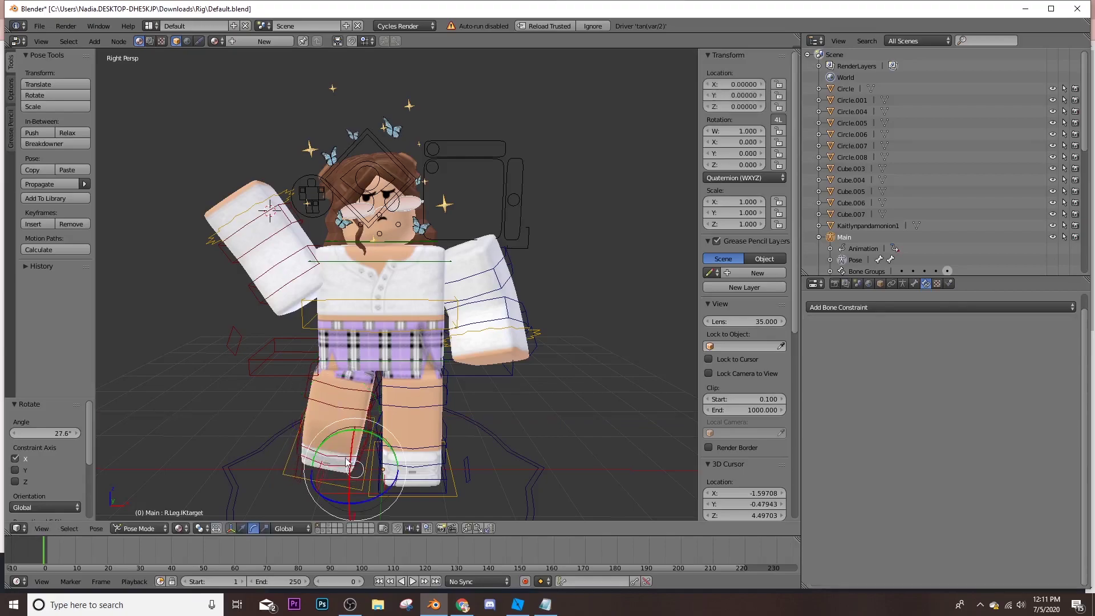
pyautogui.hotkey('ctrl', 'z')
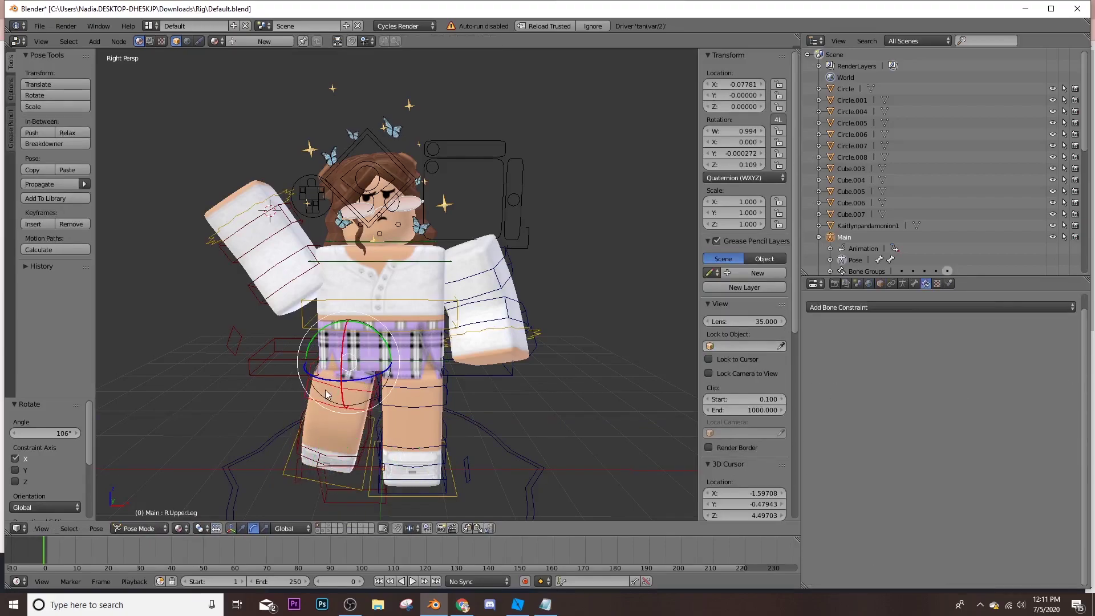
# Refine the right upper leg's angle, rotating it about 3 degrees around Y
pyautogui.moveTo(326, 382); pyautogui.dragTo(323, 377)
pyautogui.moveTo(380, 334); pyautogui.dragTo(329, 323)
pyautogui.click(376, 334)
# Rotate the left upper leg outward from the body and view the full pose
pyautogui.rightClick(404, 383)
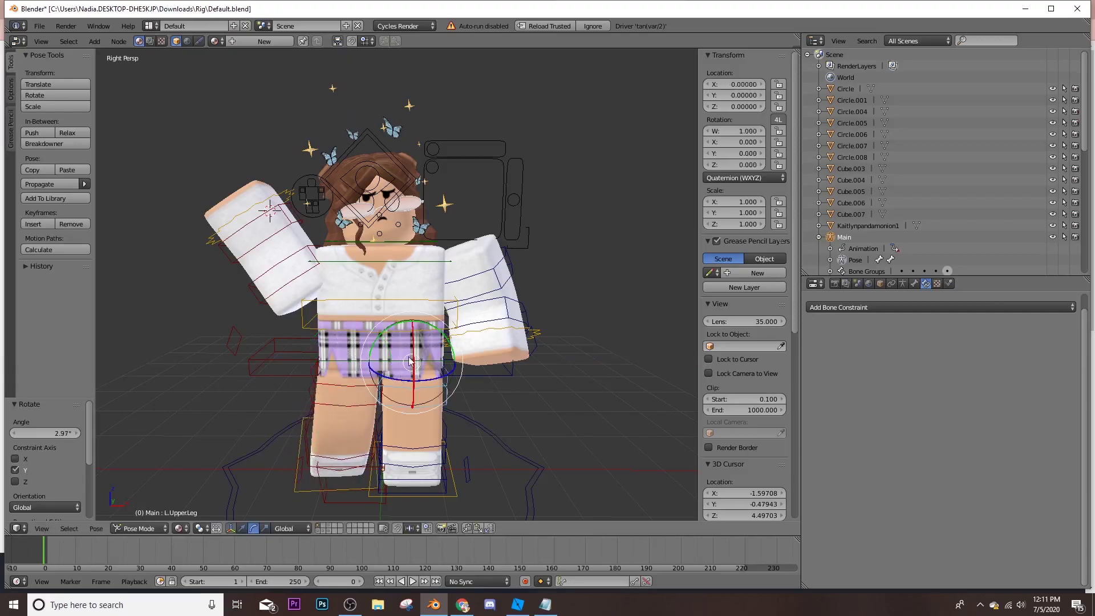
pyautogui.moveTo(413, 345); pyautogui.dragTo(413, 352)
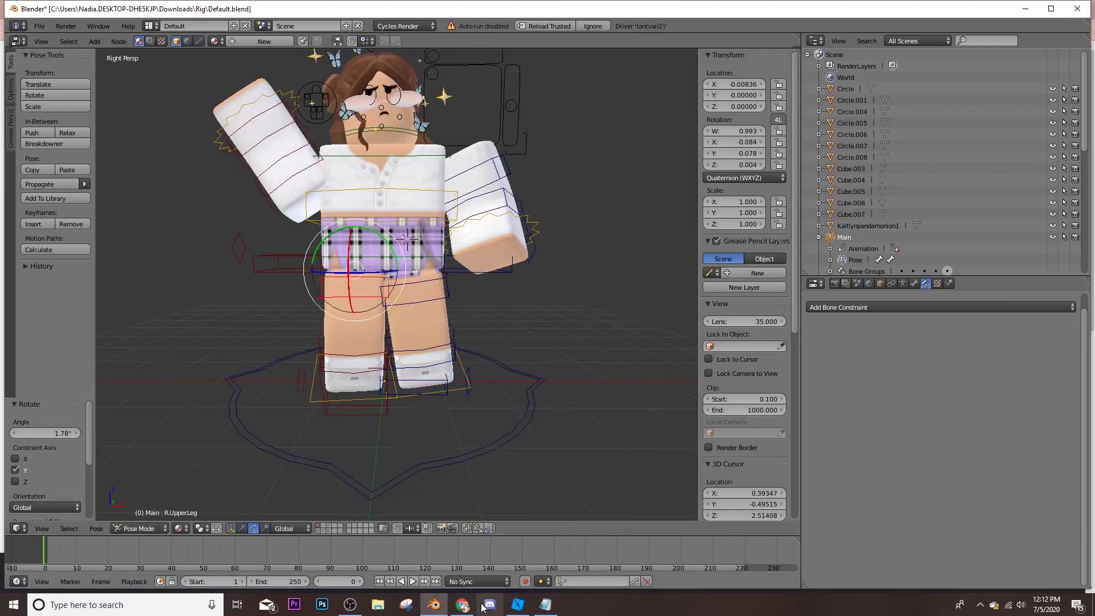
pyautogui.hotkey('shift', 'f')
pyautogui.press('s')
pyautogui.press('w')
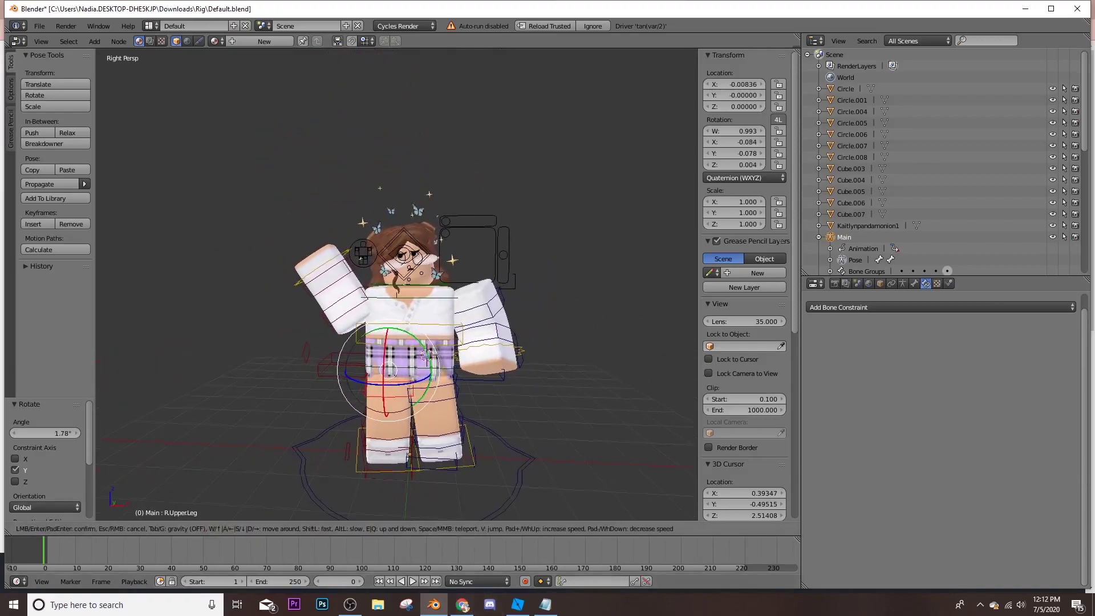
# Switch from the rig's bones to the character's head mesh in Object Mode and frame the whole body from the front
pyautogui.click(397, 284)
pyautogui.rightClick(418, 254)
pyautogui.rightClick(401, 219)
pyautogui.hotkey('shift', 'f')
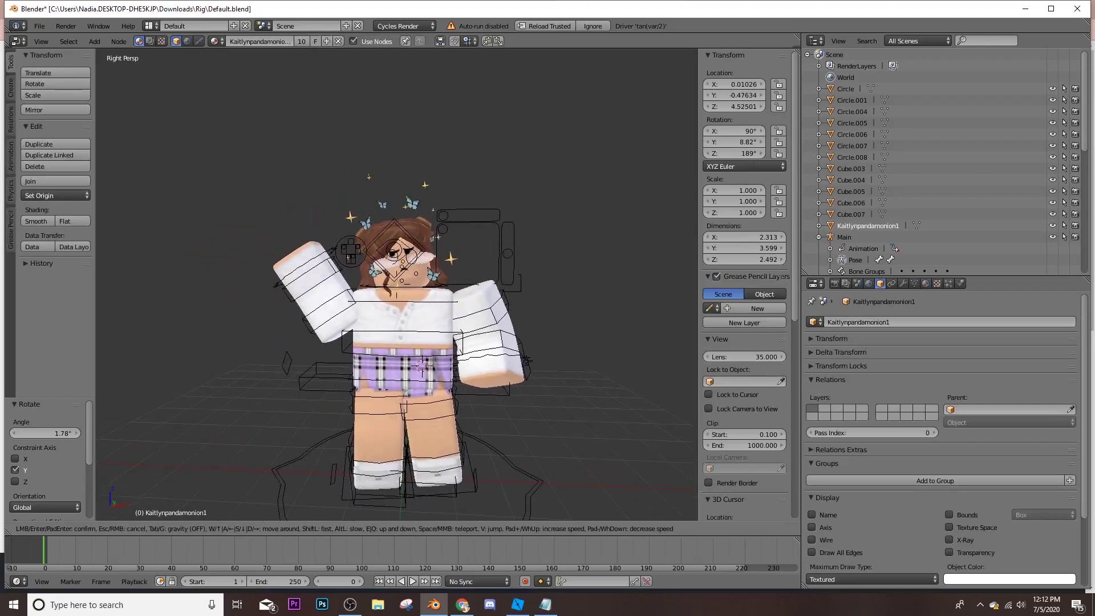
pyautogui.press('Return')
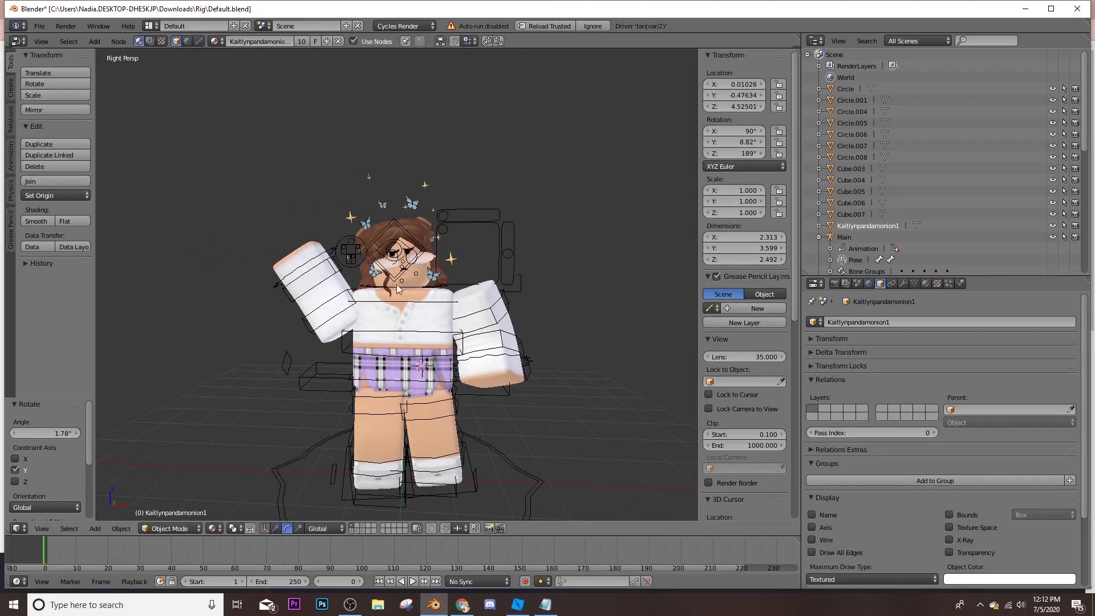
# Set the world's surface colour to a bright light purple
pyautogui.click(869, 283)
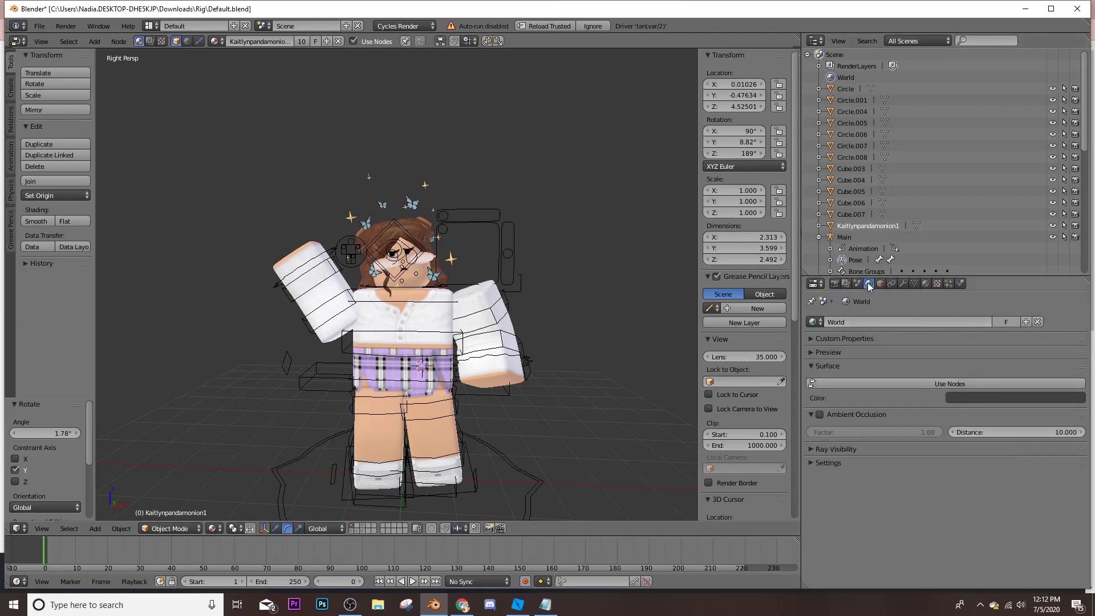
pyautogui.click(965, 401)
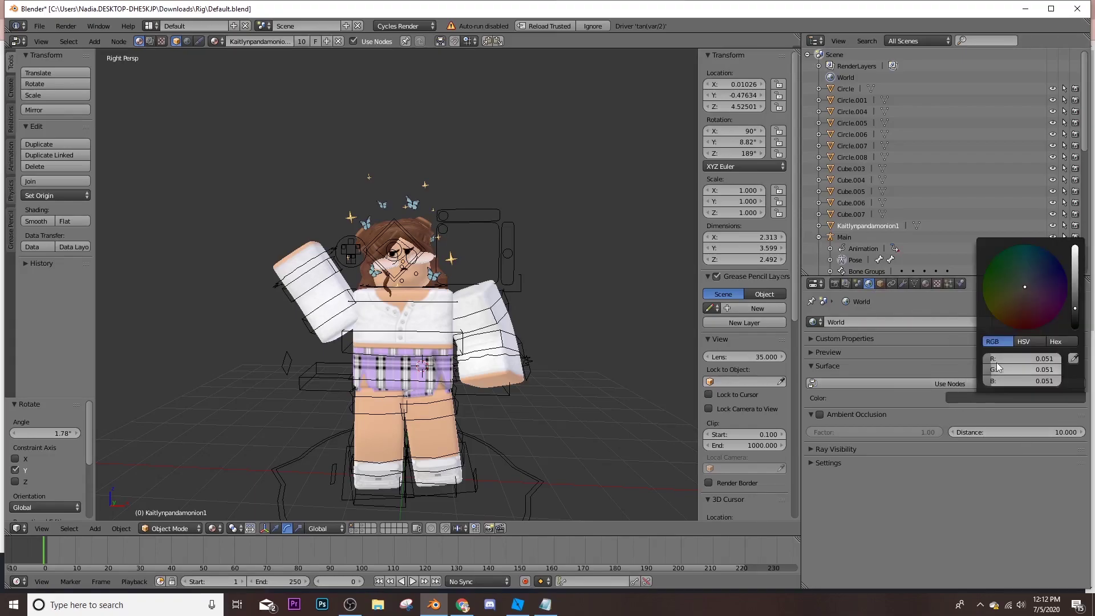
pyautogui.moveTo(1074, 260); pyautogui.dragTo(1074, 246)
pyautogui.moveTo(1025, 286); pyautogui.dragTo(1037, 284)
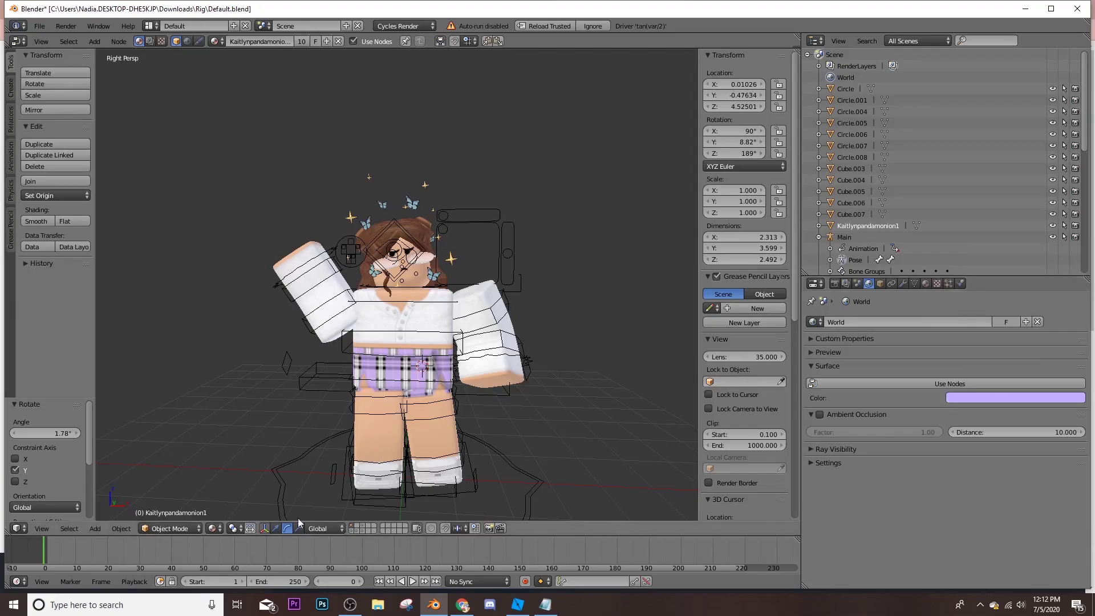
# Preview the scene in Rendered shading and enable Ambient Occlusion for the world
pyautogui.click(212, 529)
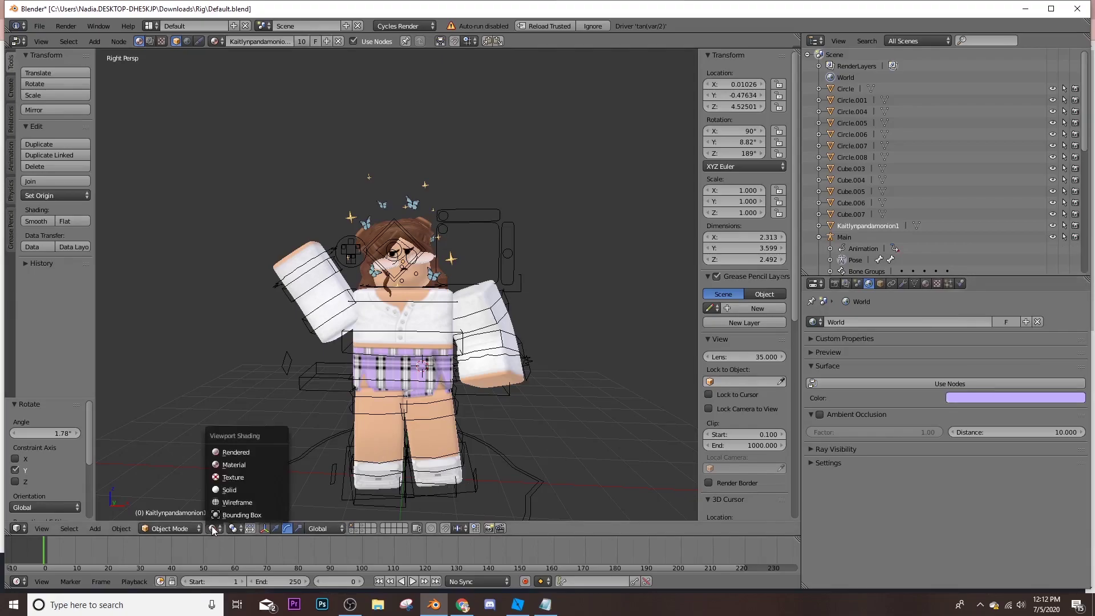
pyautogui.click(236, 454)
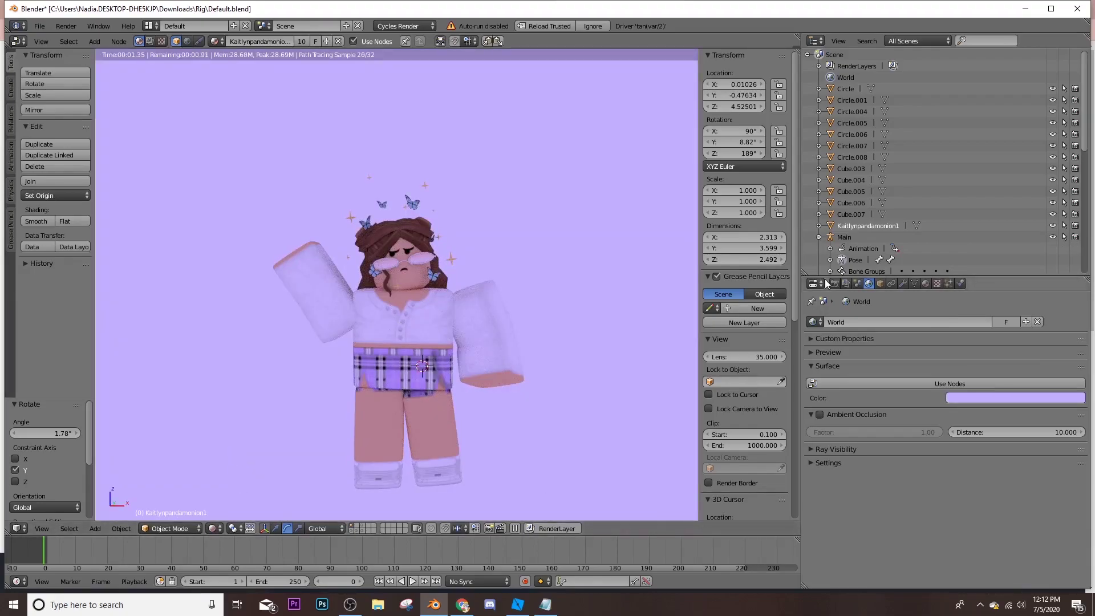
pyautogui.click(819, 414)
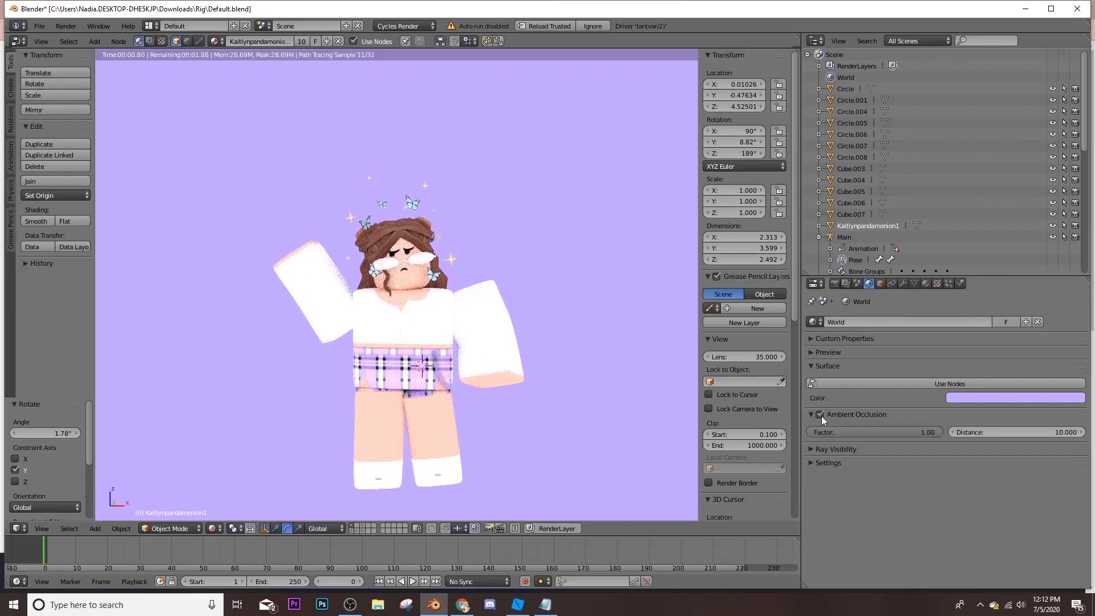
# Fine-tune the world colour to a slightly bluer light purple and return the viewport to Material shading
pyautogui.click(973, 402)
pyautogui.click(1036, 283)
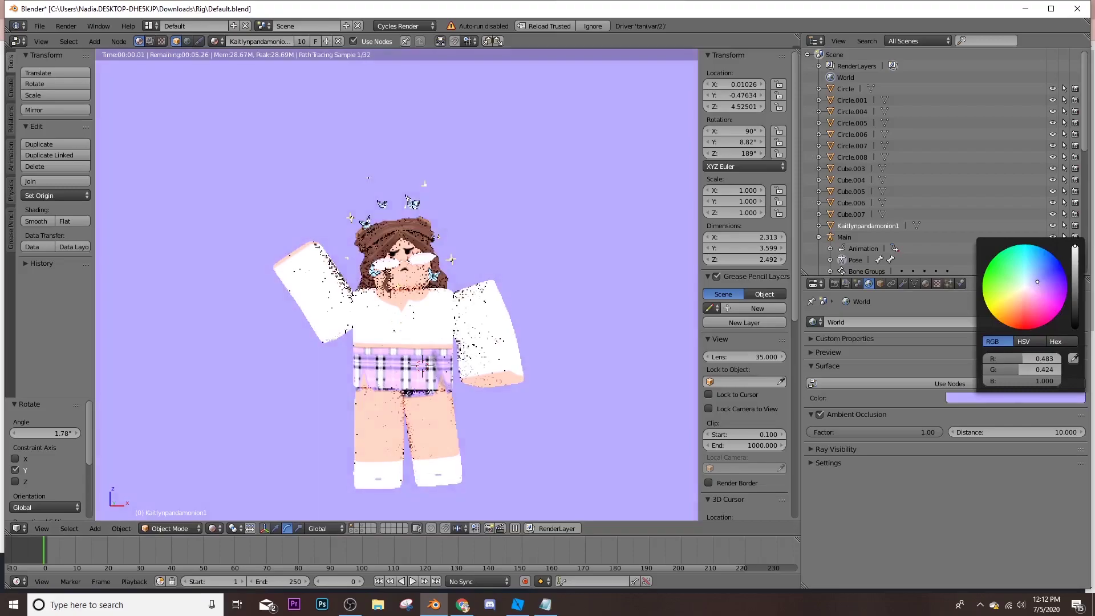
pyautogui.moveTo(1036, 283); pyautogui.dragTo(1036, 283)
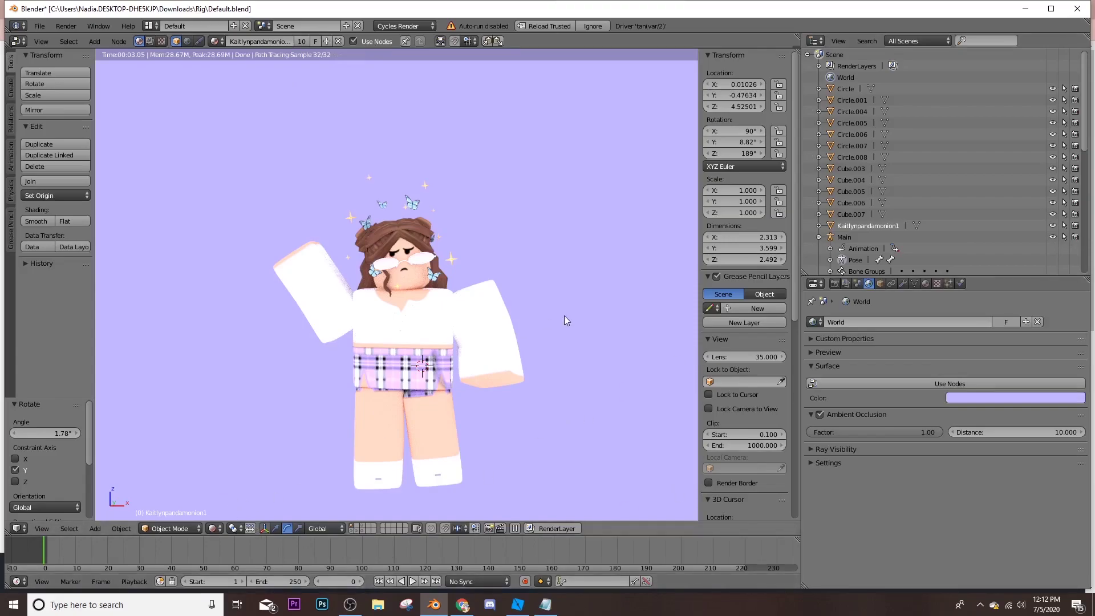
pyautogui.click(232, 529)
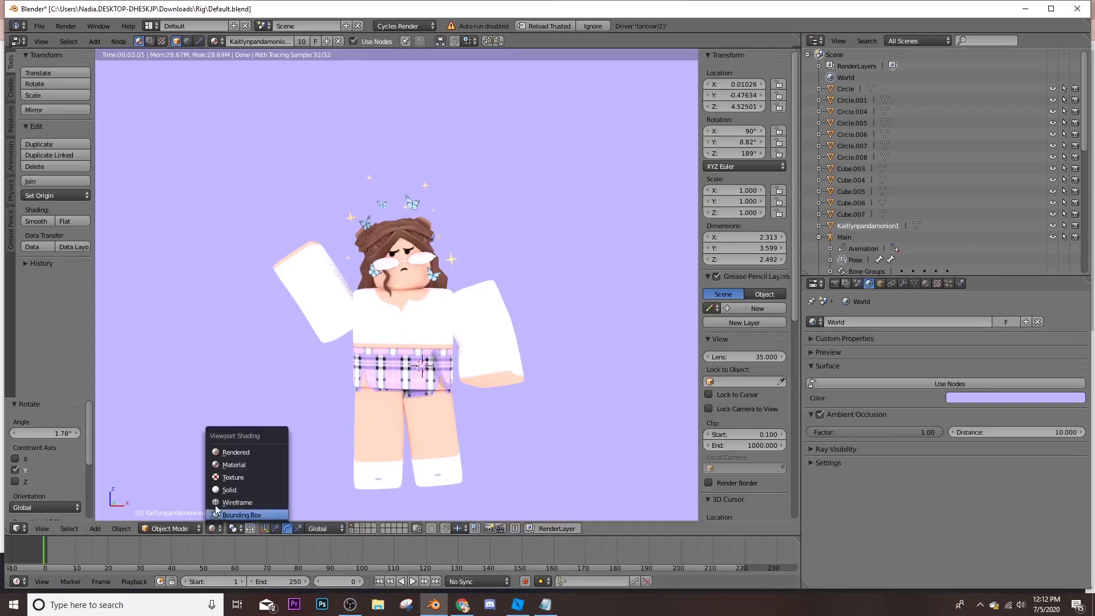
pyautogui.click(245, 462)
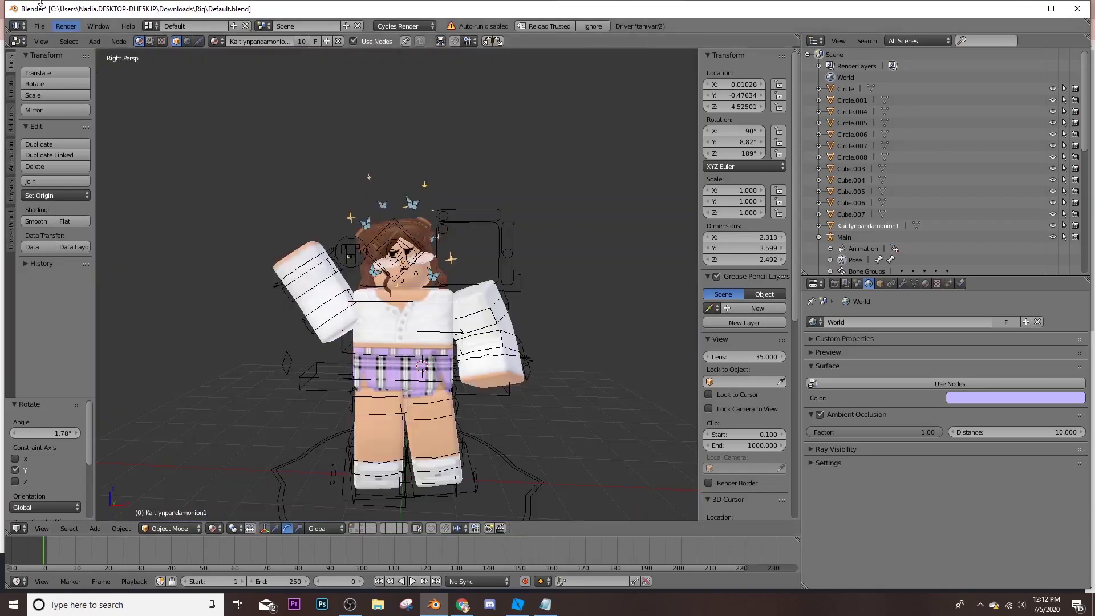
# Add a camera to the scene
pyautogui.rightClick(389, 203)
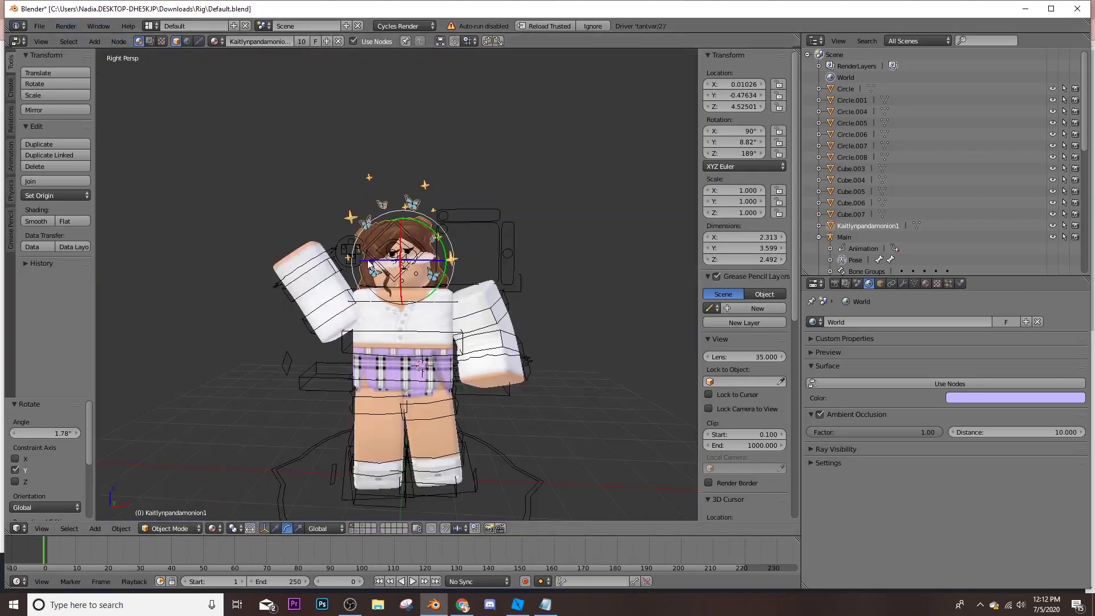
pyautogui.hotkey('shift', 'a')
pyautogui.hotkey('shift', 'a')
pyautogui.hotkey('shift', 'a')
pyautogui.moveTo(239, 402)
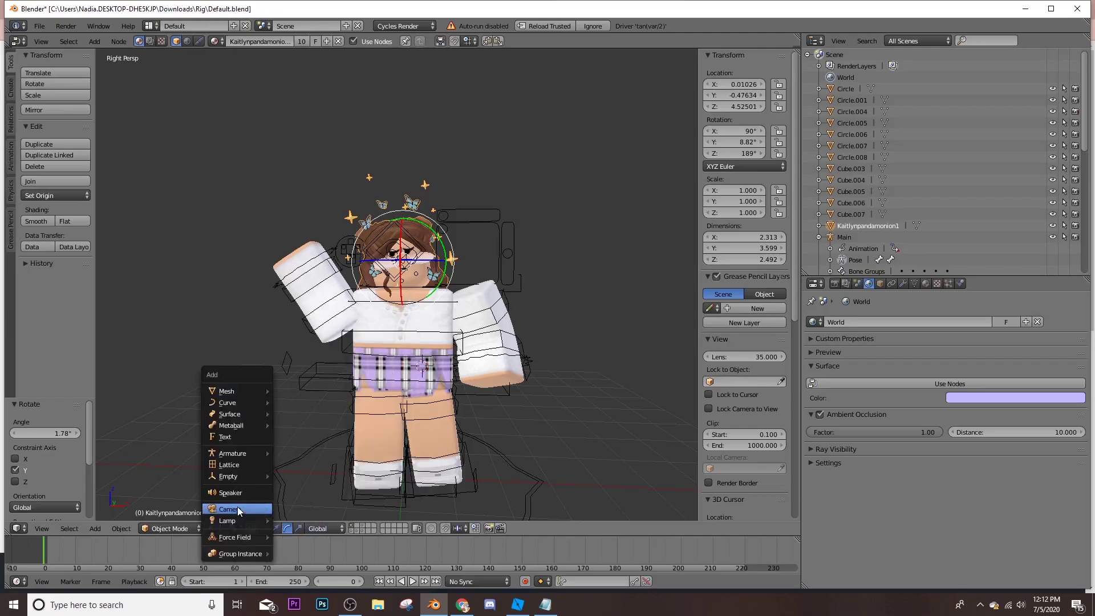
pyautogui.click(237, 508)
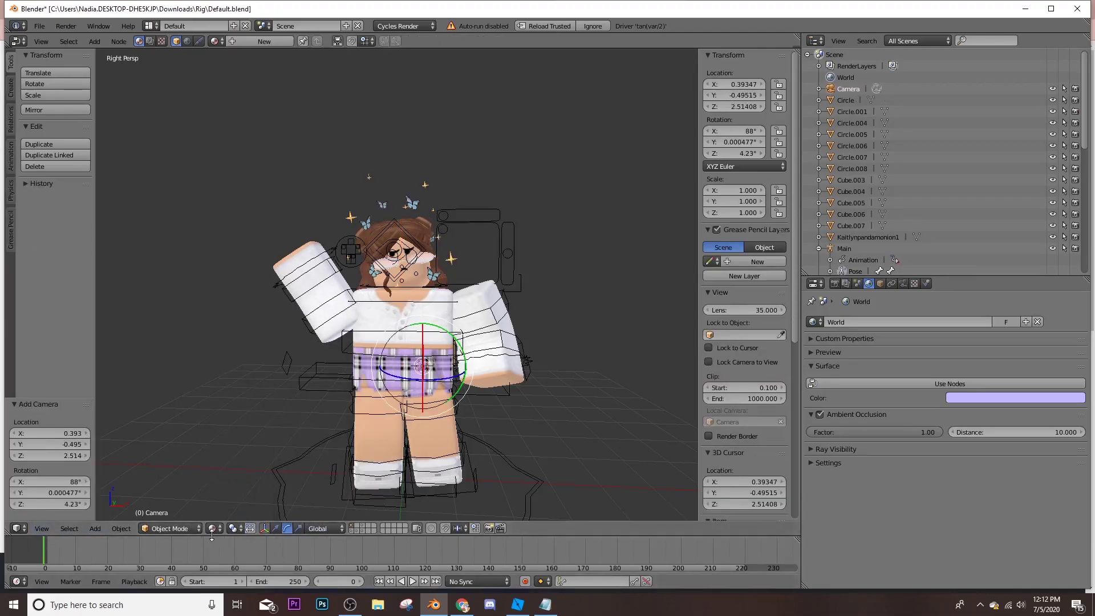
# Look through the camera and fly it back to about X 0.34, Y -8.14, Z 3.92, framing the character from the thighs up
pyautogui.press('KP_0')
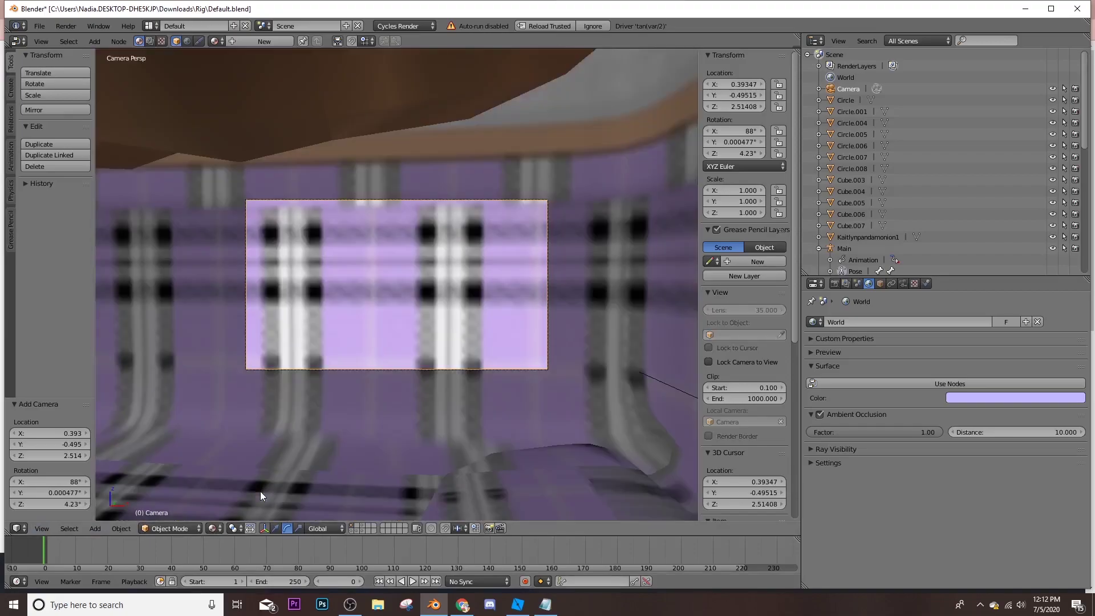
pyautogui.click(41, 528)
pyautogui.press('Escape')
pyautogui.hotkey('shift', 'f')
pyautogui.press('s')
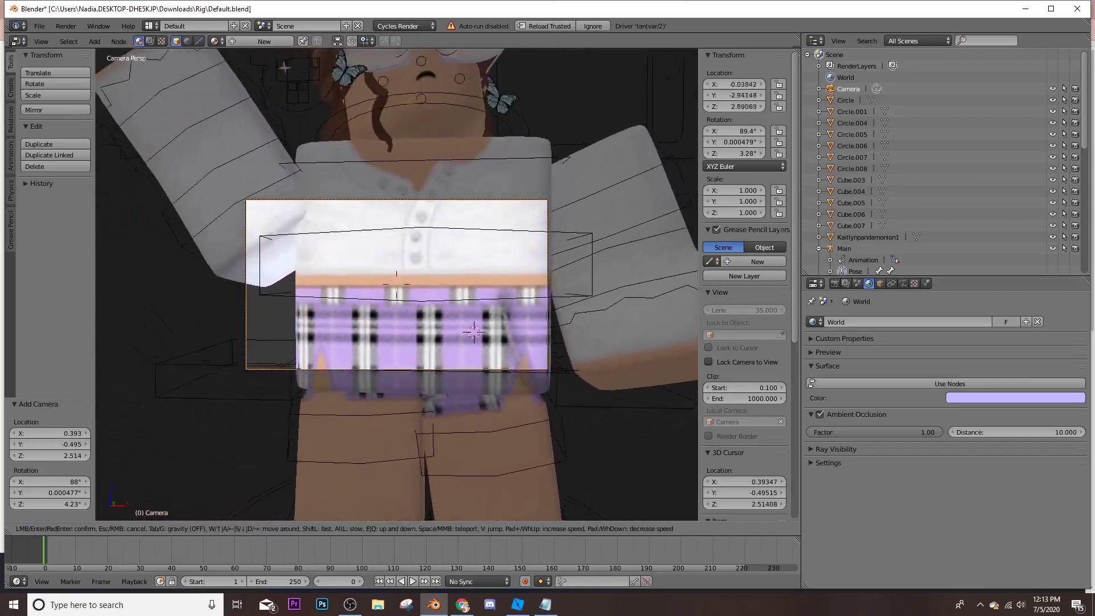
pyautogui.press('s')
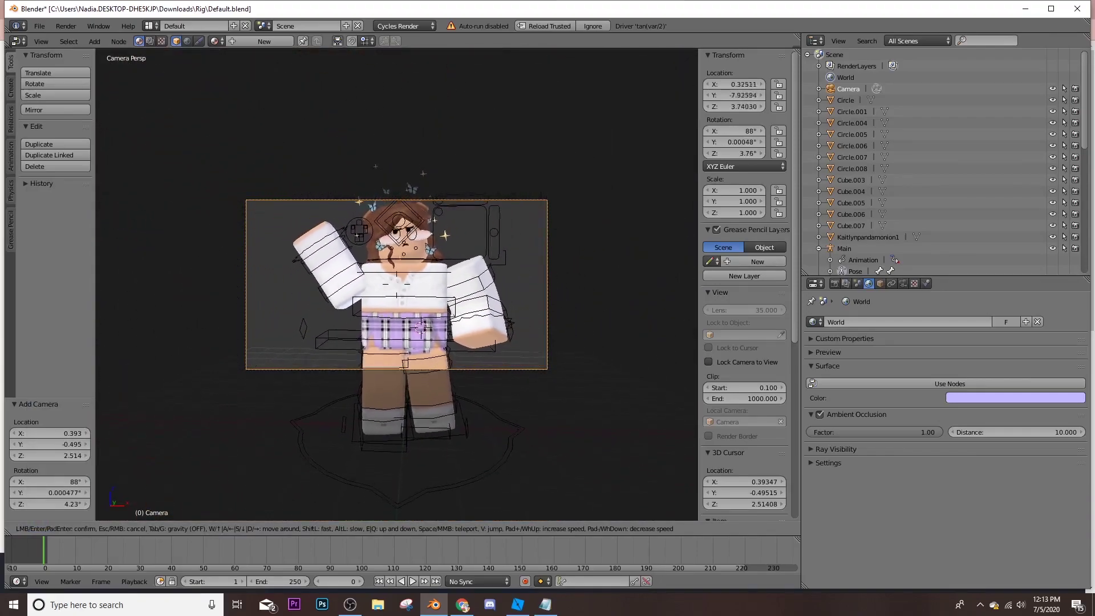
pyautogui.press('q')
pyautogui.click(397, 288)
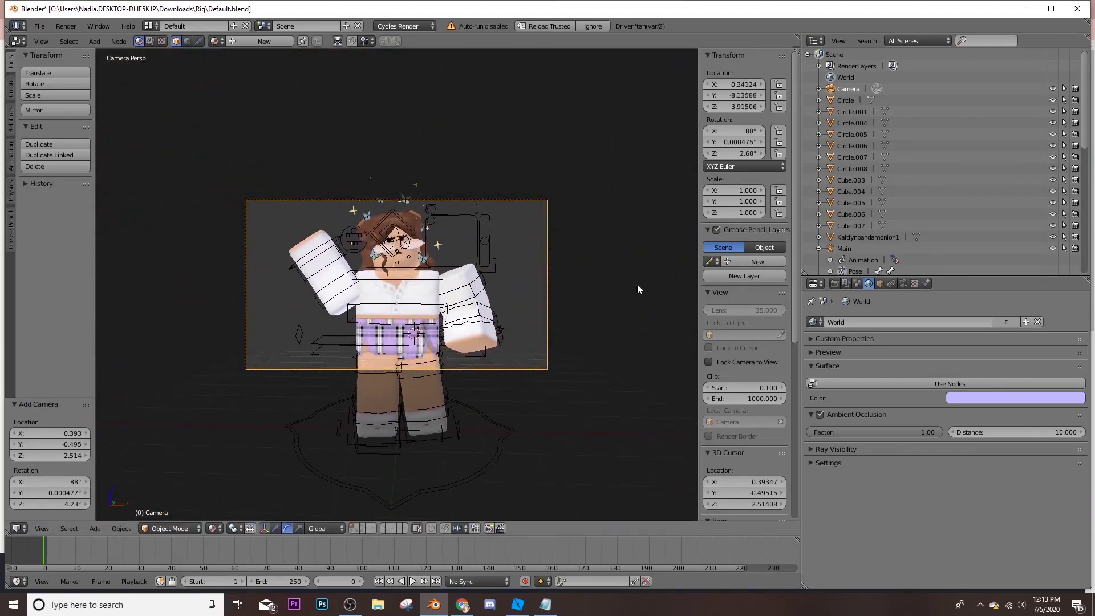
# Change the render output's file format from FFmpeg video to PNG
pyautogui.click(834, 283)
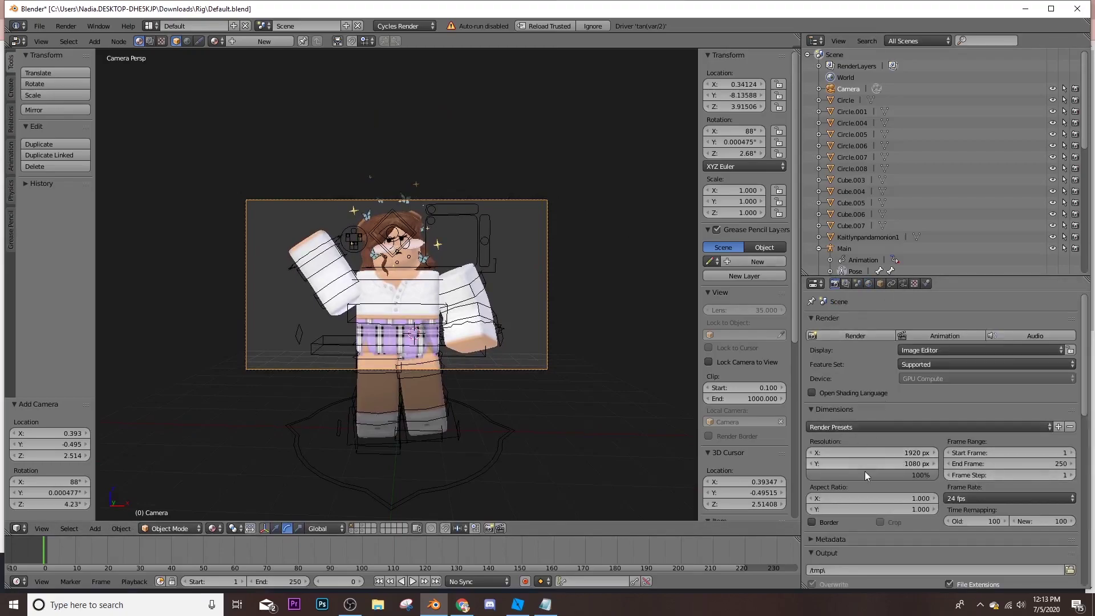
pyautogui.scroll(-2, 877, 460)
pyautogui.scroll(-1, 877, 460)
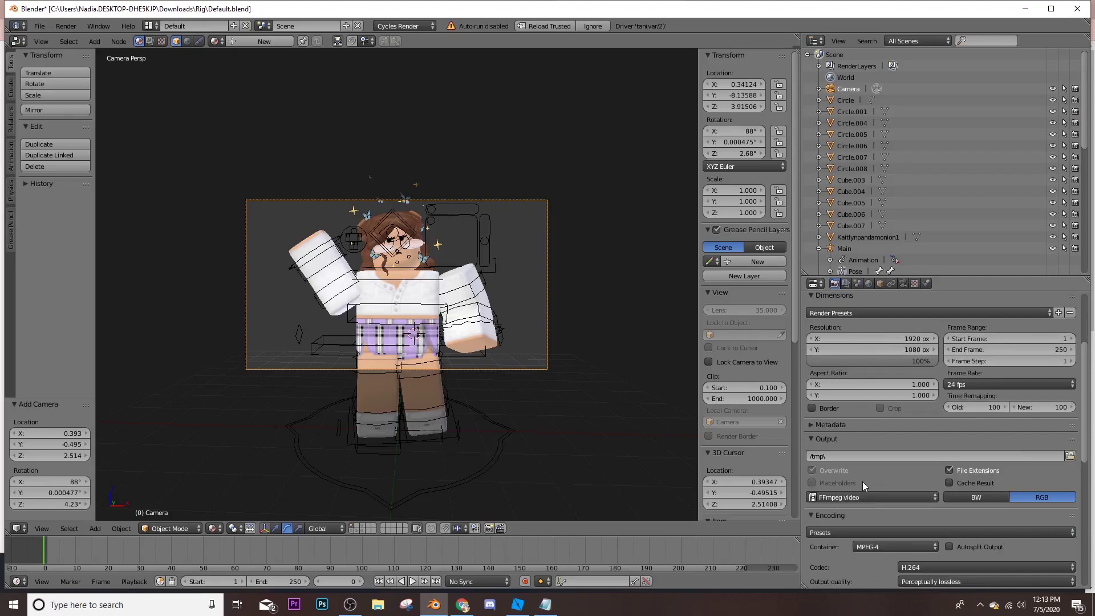
pyautogui.click(836, 497)
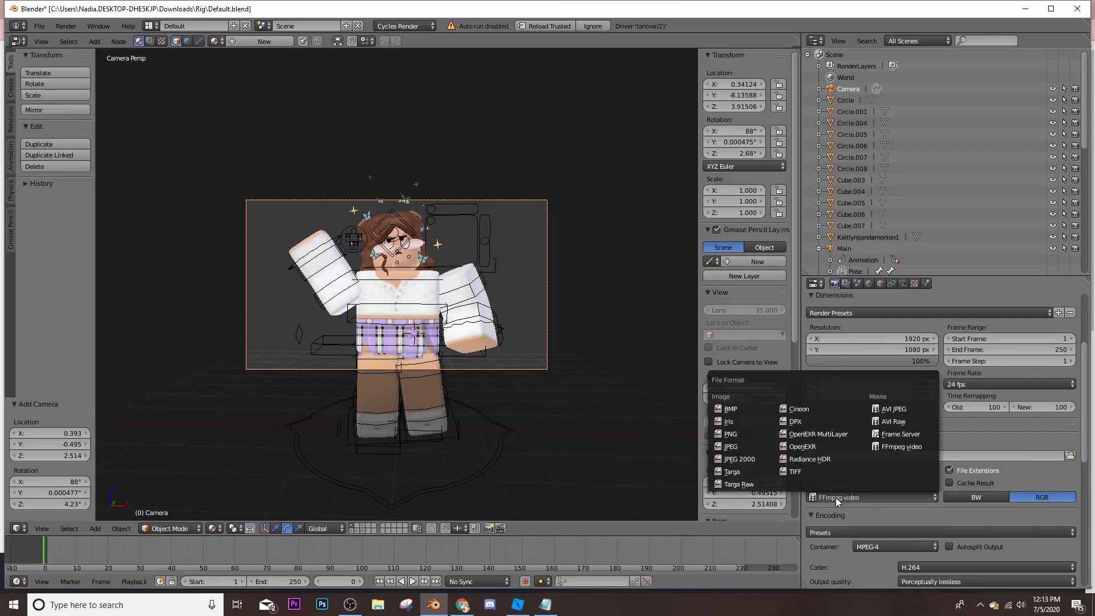
pyautogui.click(740, 433)
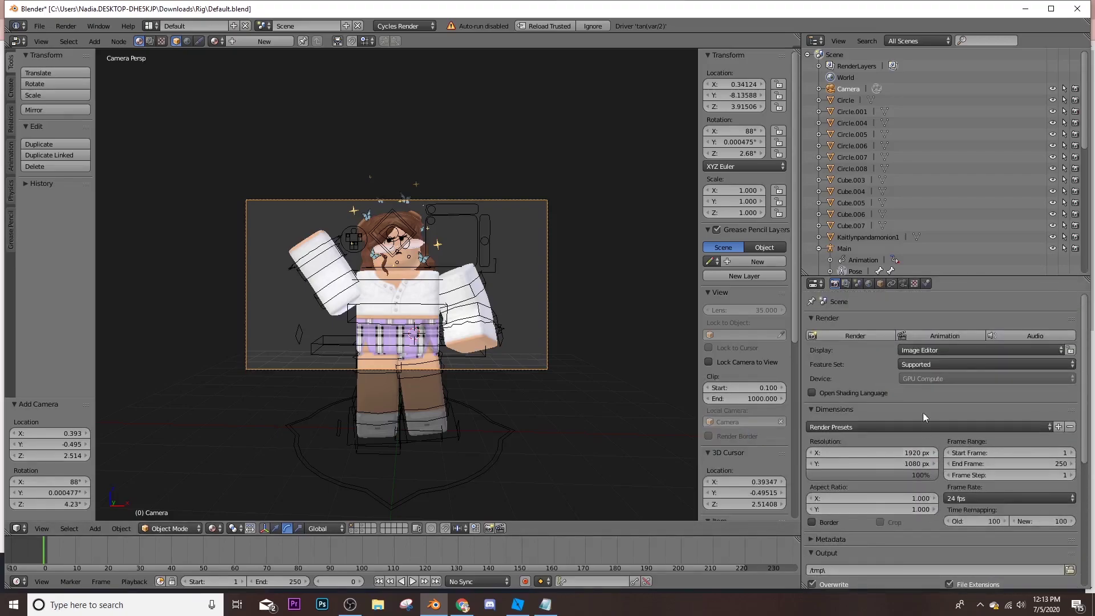
# Check the world and render settings, and render a still image through the camera
pyautogui.click(867, 284)
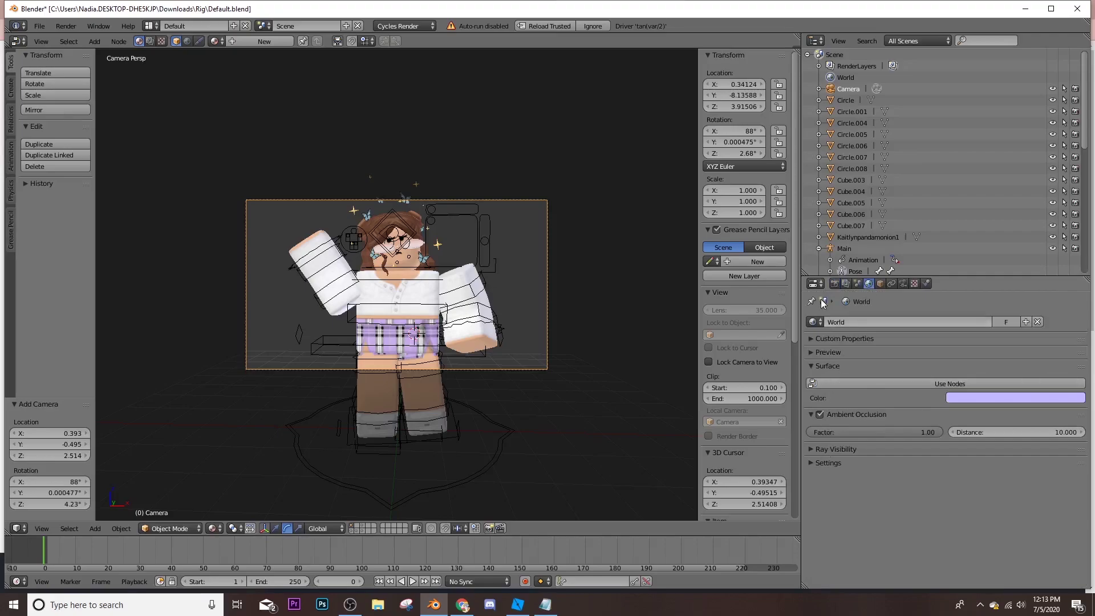
pyautogui.click(835, 284)
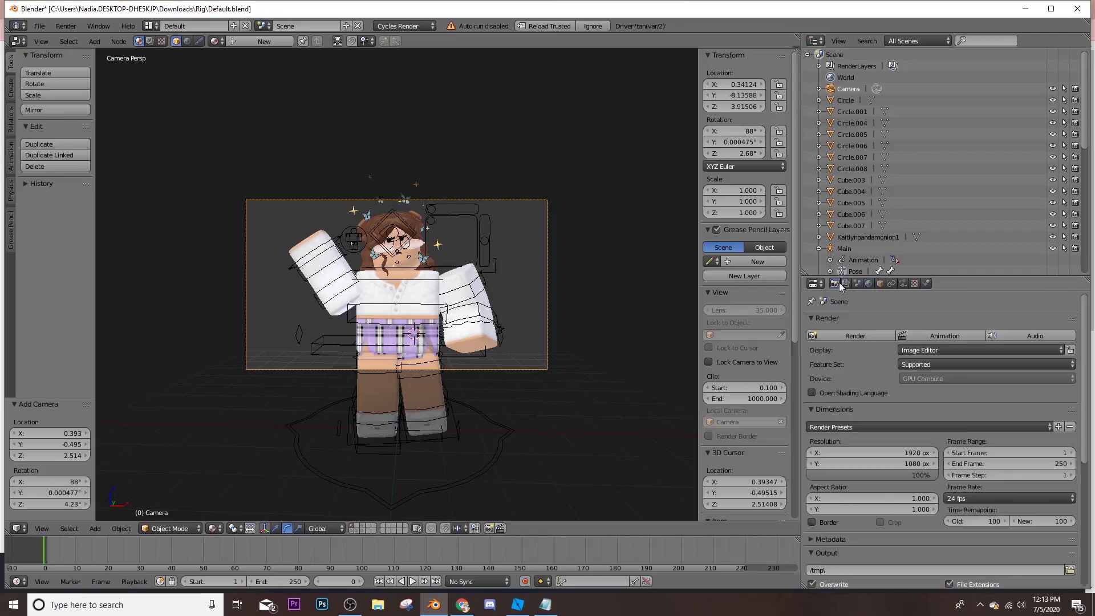
pyautogui.click(67, 25)
pyautogui.click(73, 41)
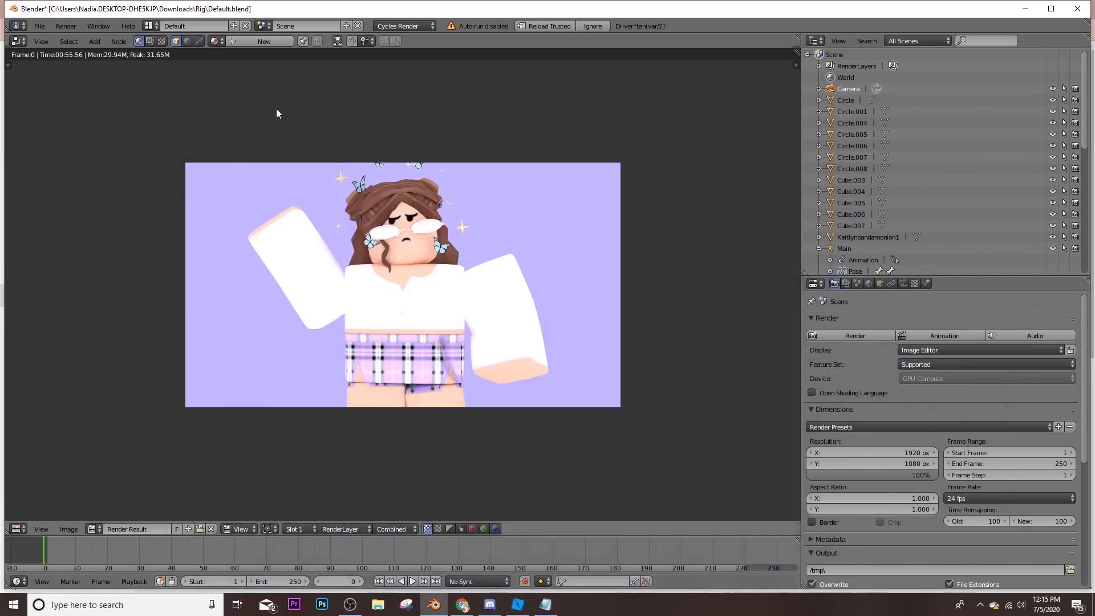
# Save the rendered image as a PNG in the blender saving folder, naming it with the player's name followed by "tutorial"
pyautogui.click(69, 529)
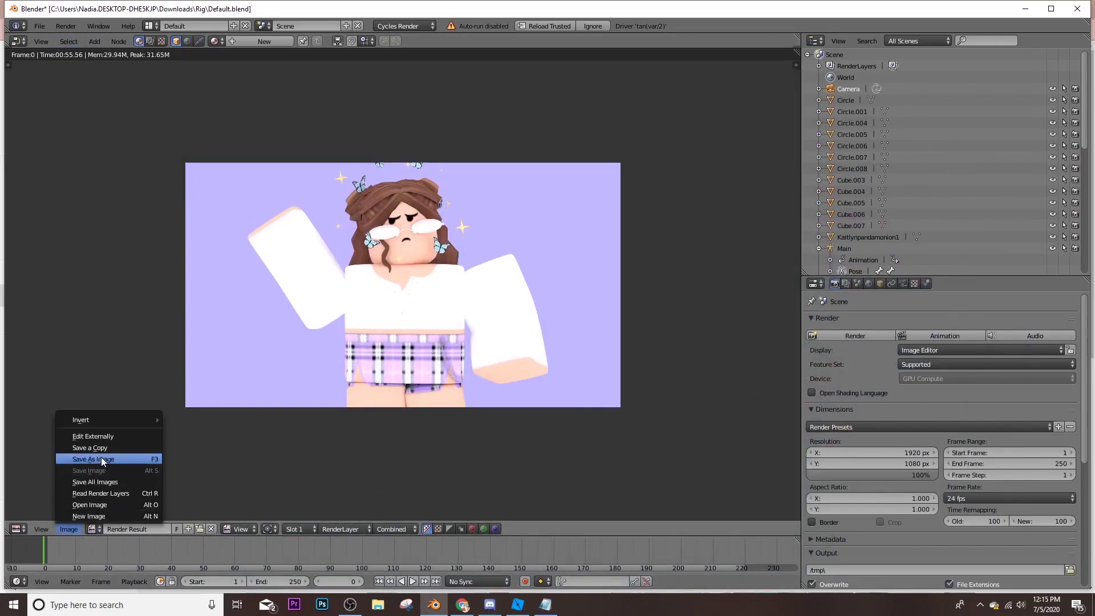
pyautogui.click(104, 460)
pyautogui.click(69, 234)
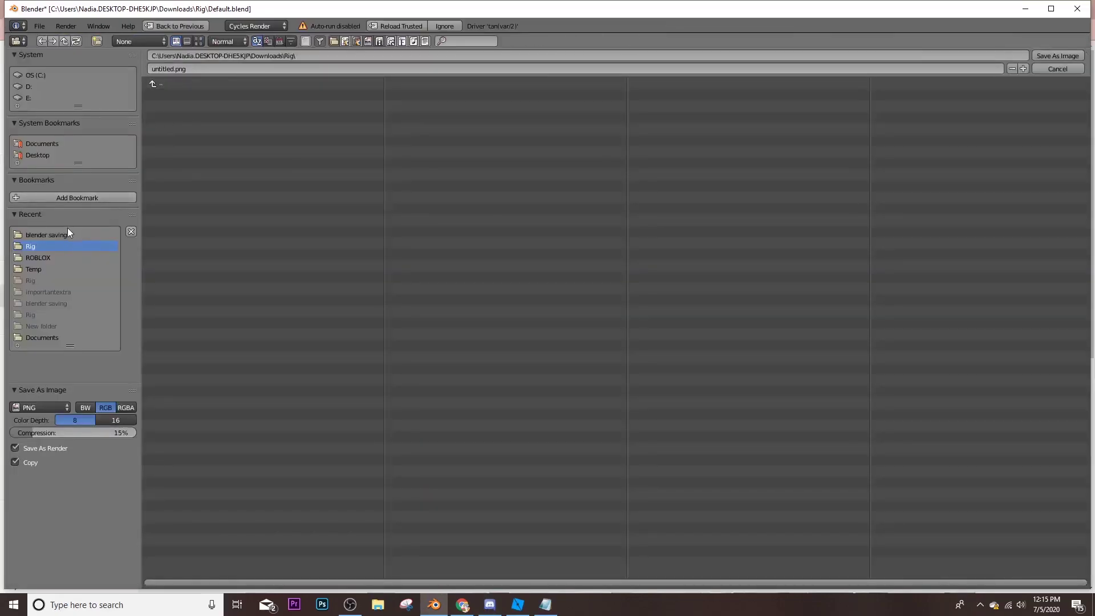
pyautogui.click(324, 69)
pyautogui.write('da tutorial')
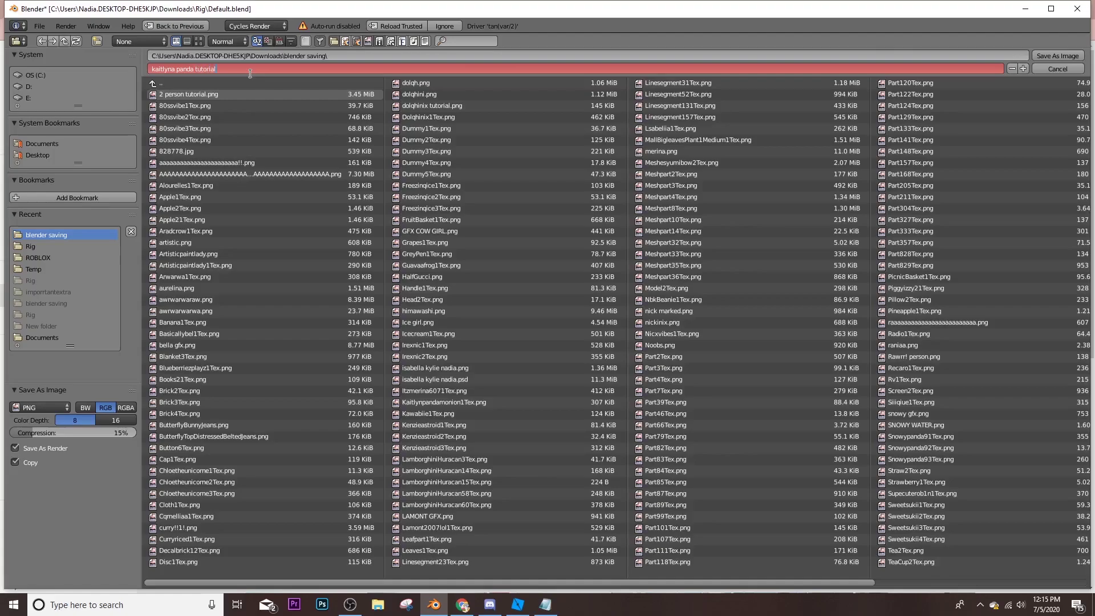
pyautogui.press('Return')
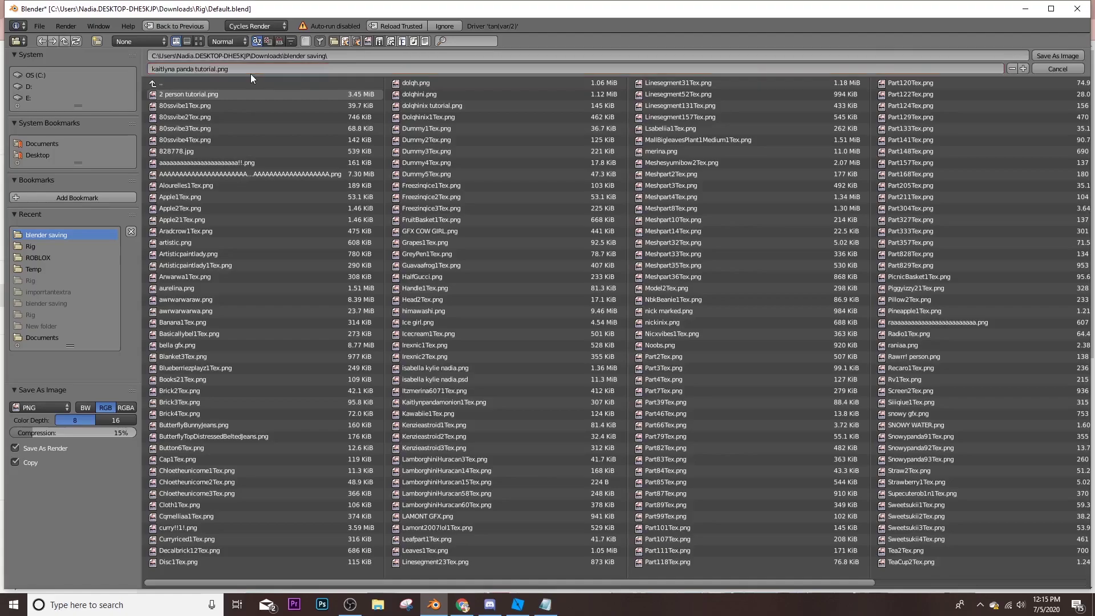
pyautogui.click(1058, 56)
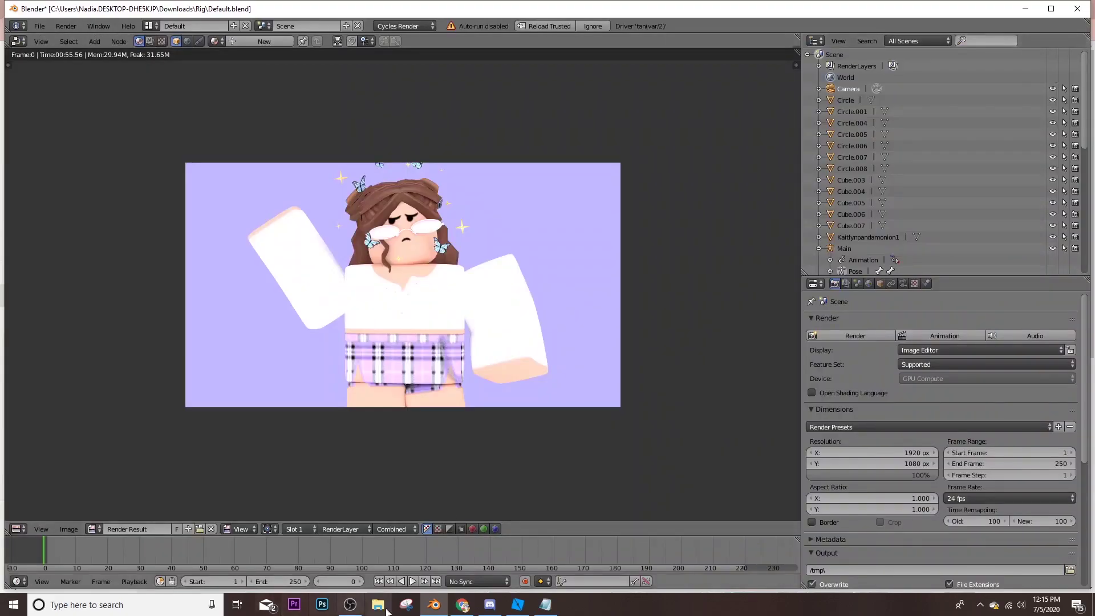
# Switch to Photoshop and open the tutorial render PNG from the blender saving folder, searching by the player's name
pyautogui.click(455, 608)
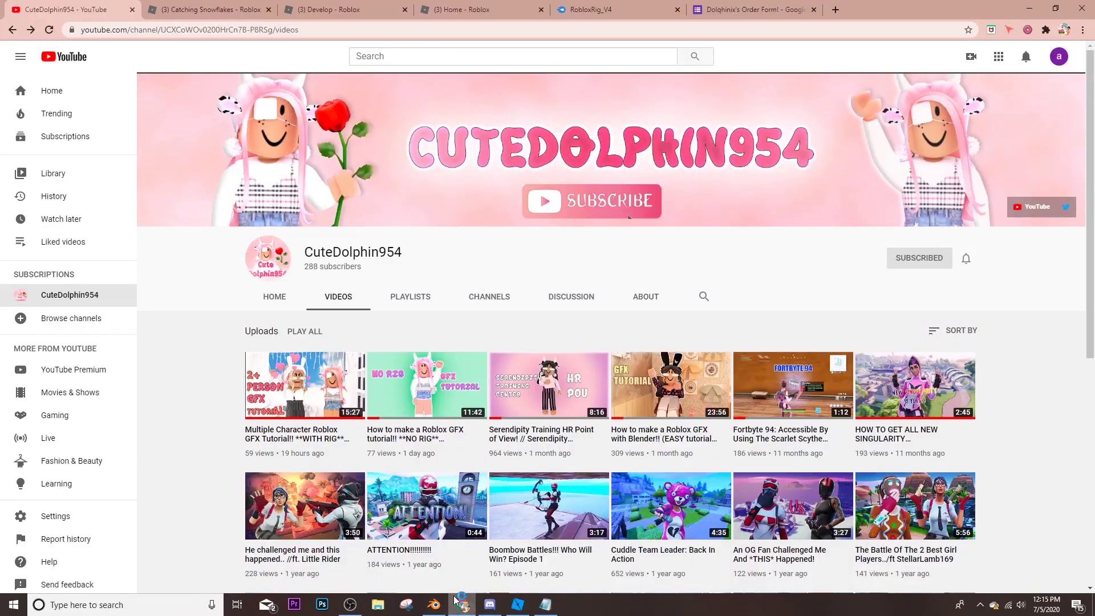
pyautogui.click(322, 604)
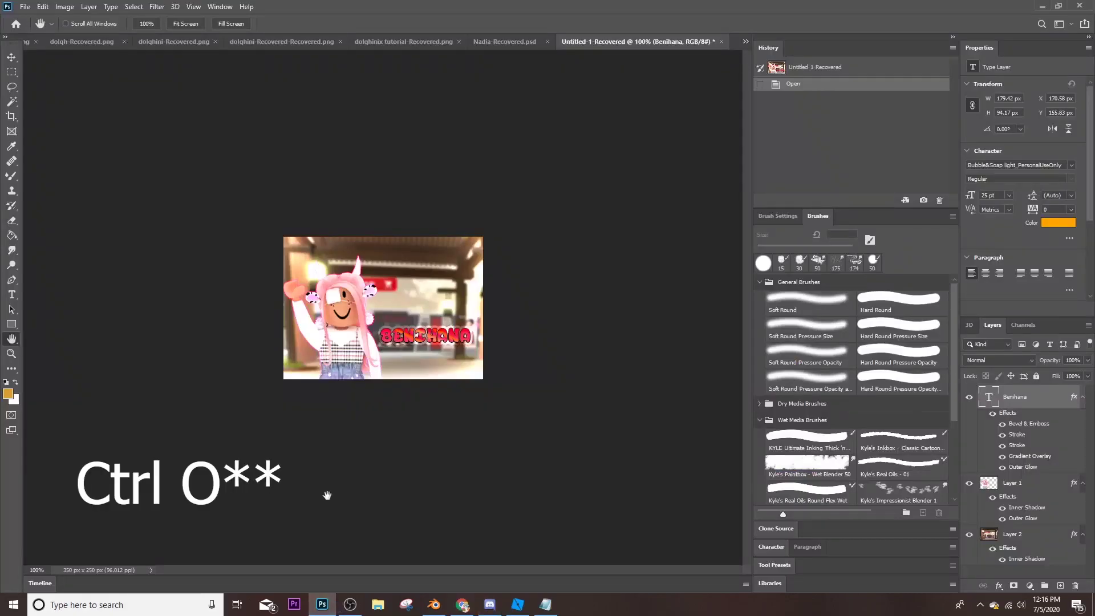
pyautogui.hotkey('ctrl', 'o')
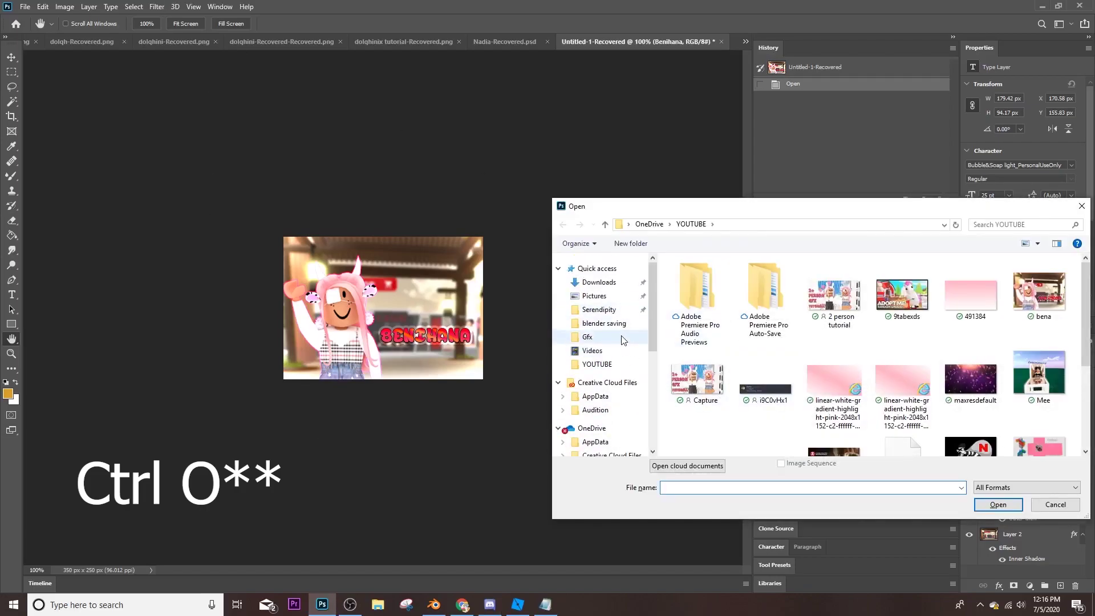
pyautogui.click(604, 323)
pyautogui.click(1025, 242)
pyautogui.click(1018, 224)
pyautogui.write('kaitlyn')
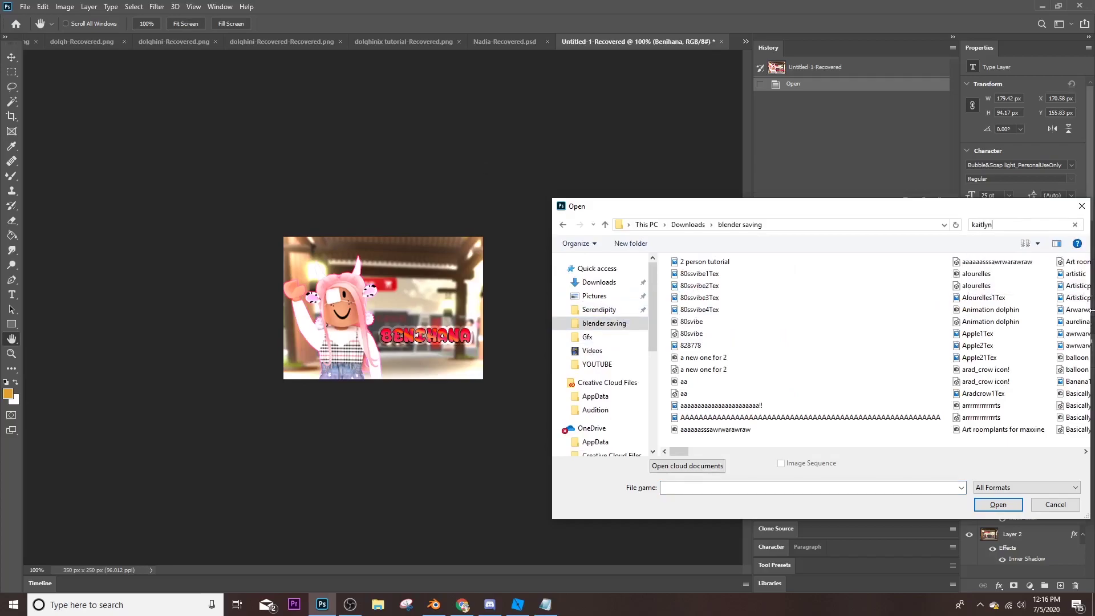
pyautogui.click(1027, 249)
pyautogui.click(994, 359)
pyautogui.click(702, 305)
pyautogui.doubleClick(702, 309)
pyautogui.click(14, 104)
pyautogui.click(607, 199)
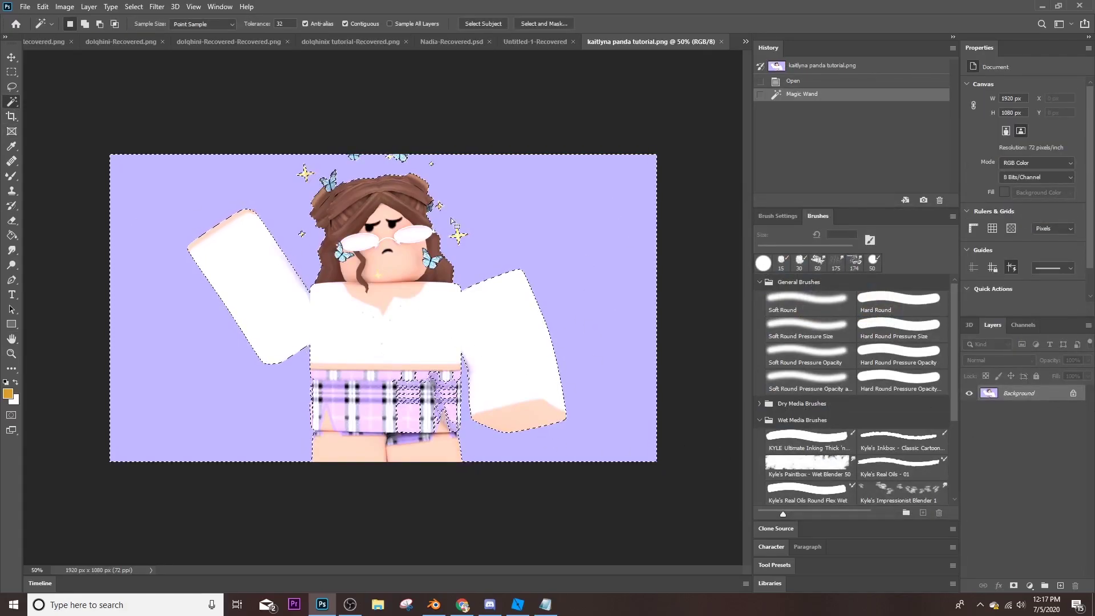
pyautogui.hotkey('ctrl', 'd')
pyautogui.press('v')
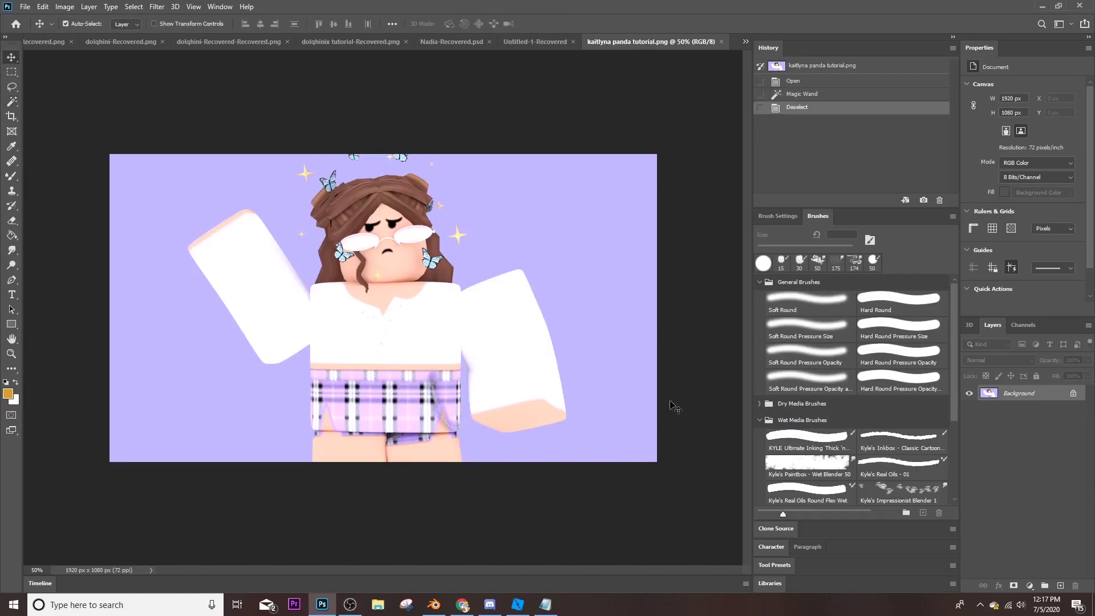
# Convert the locked Background into a regular layer and select the character's outline with the Magnetic Lasso
pyautogui.click(1073, 394)
pyautogui.click(11, 101)
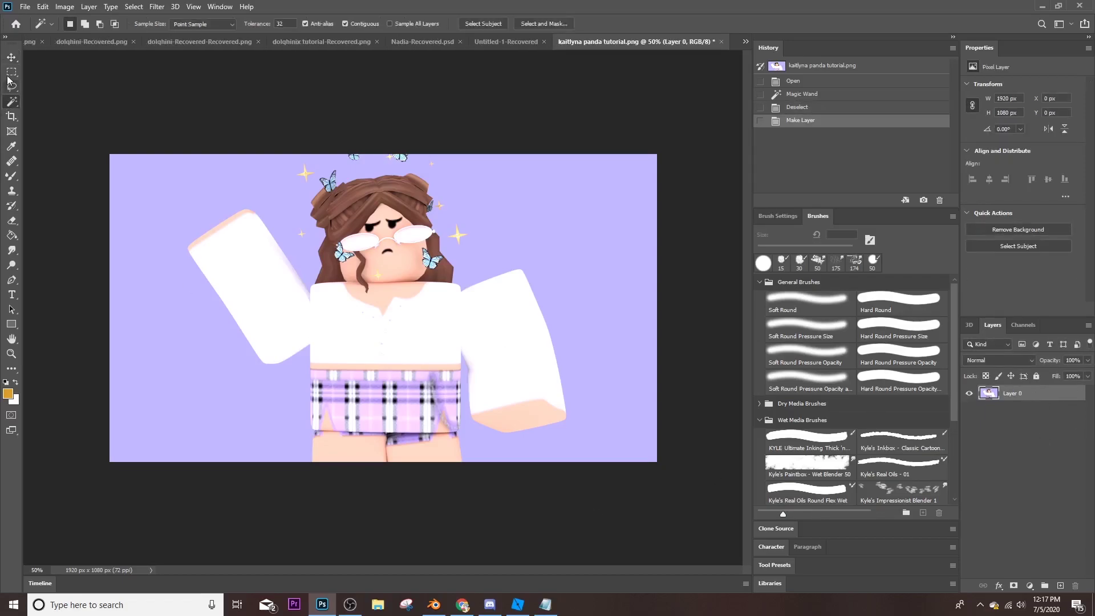
pyautogui.click(13, 87)
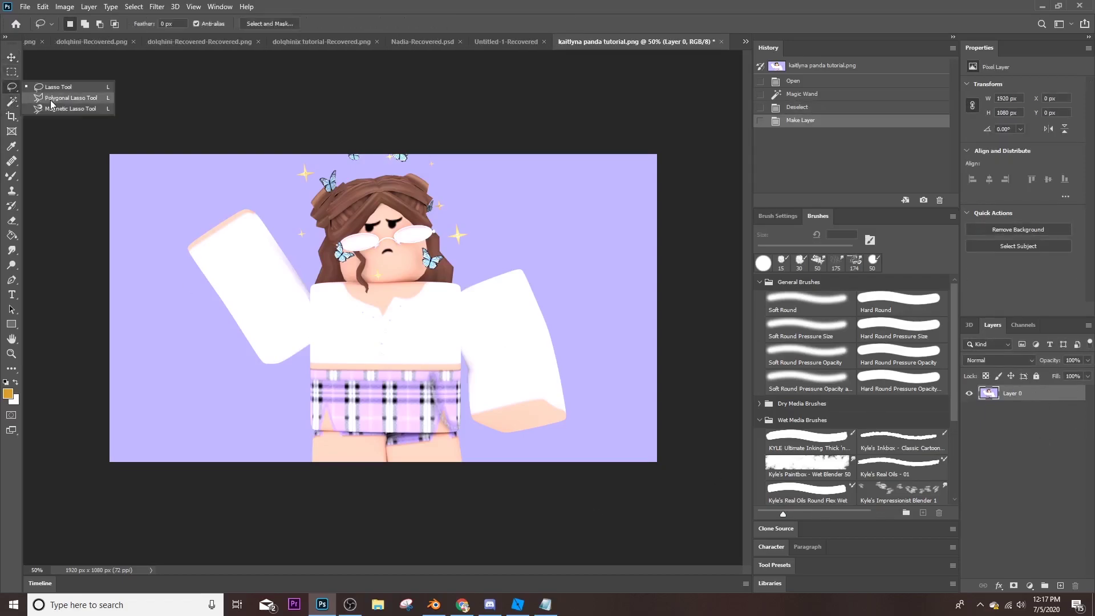
pyautogui.click(63, 108)
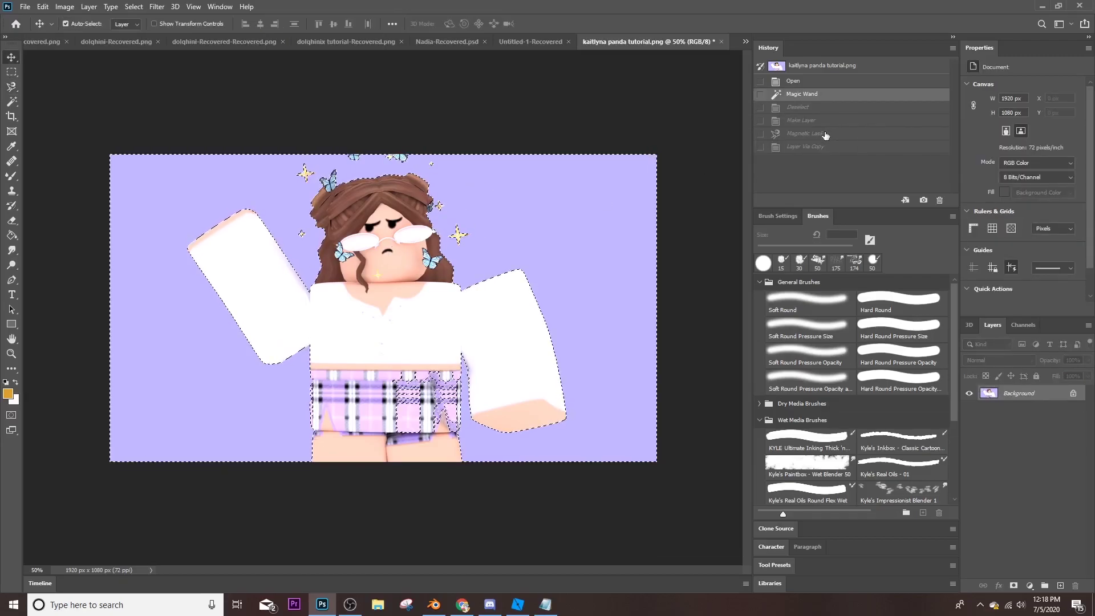
pyautogui.click(799, 134)
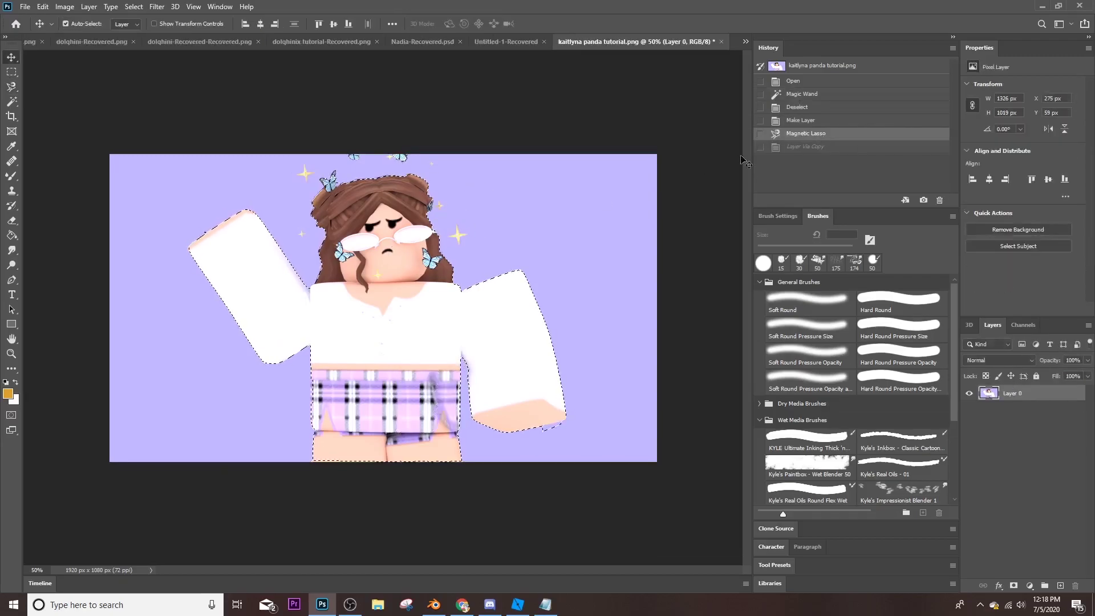
# Cut the selected character onto its own layer with Layer Via Cut
pyautogui.rightClick(370, 176)
pyautogui.click(384, 238)
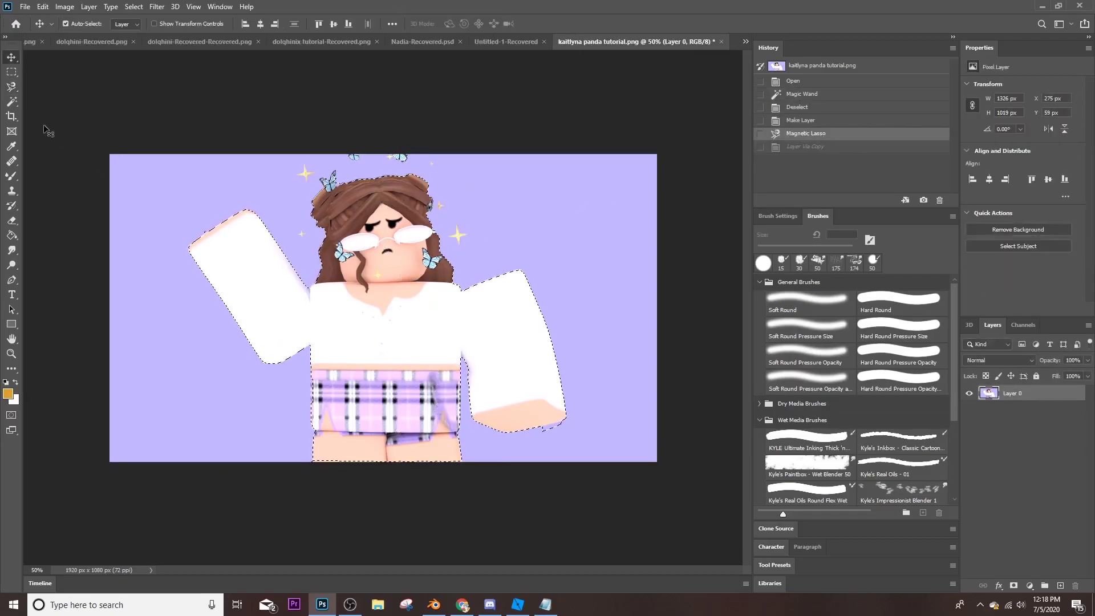
pyautogui.click(11, 86)
pyautogui.rightClick(423, 275)
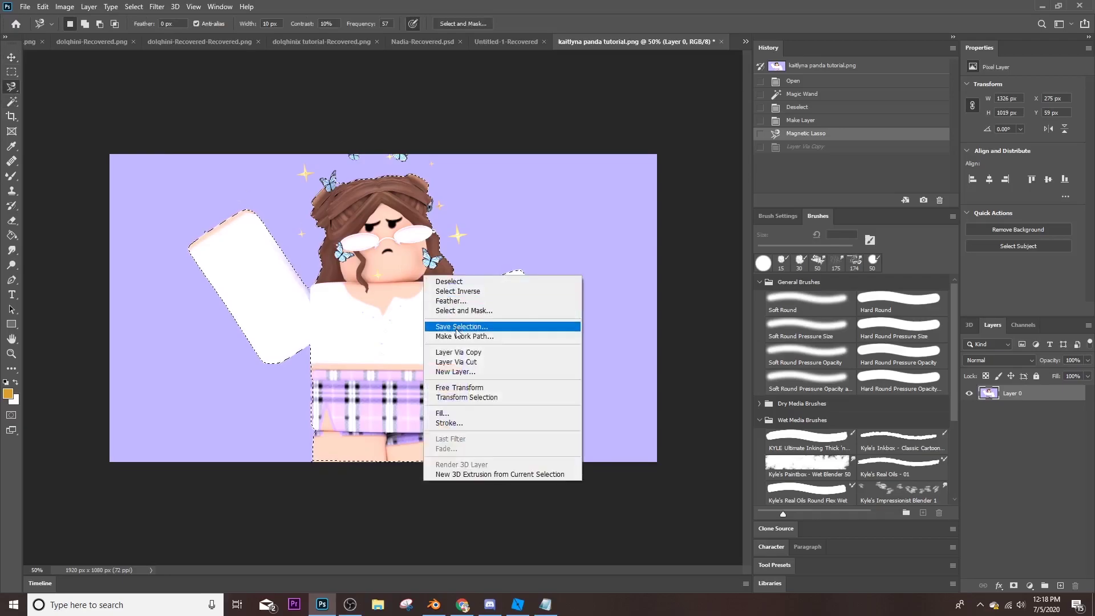
pyautogui.click(456, 361)
pyautogui.click(11, 58)
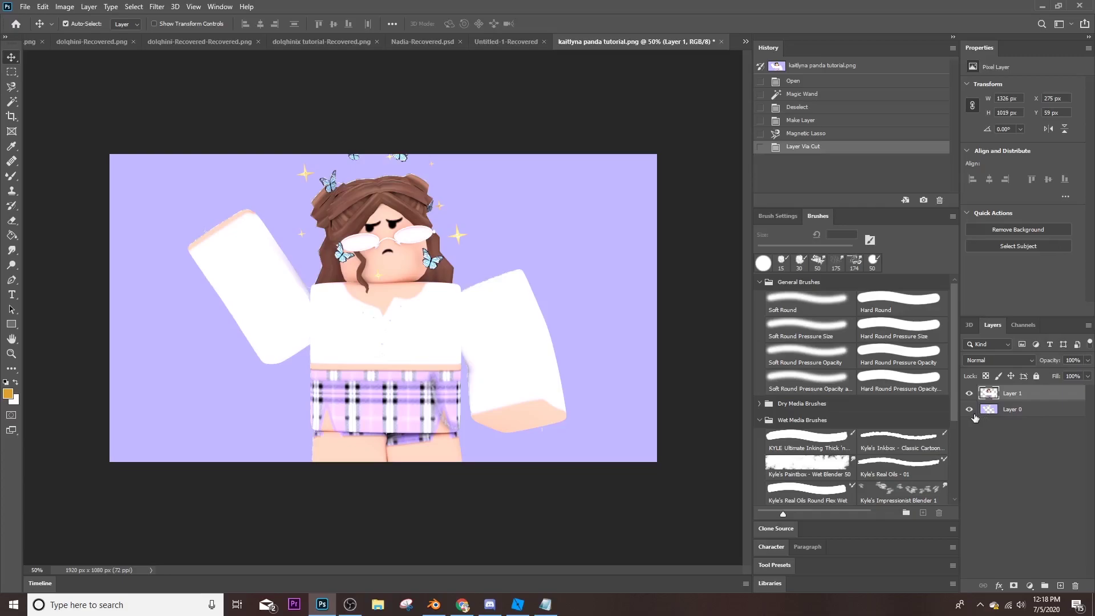
# Hide and show the character and background layers in turn to check the cut-out, leaving both visible with Layer 0 selected
pyautogui.click(969, 409)
pyautogui.click(969, 409)
pyautogui.click(968, 393)
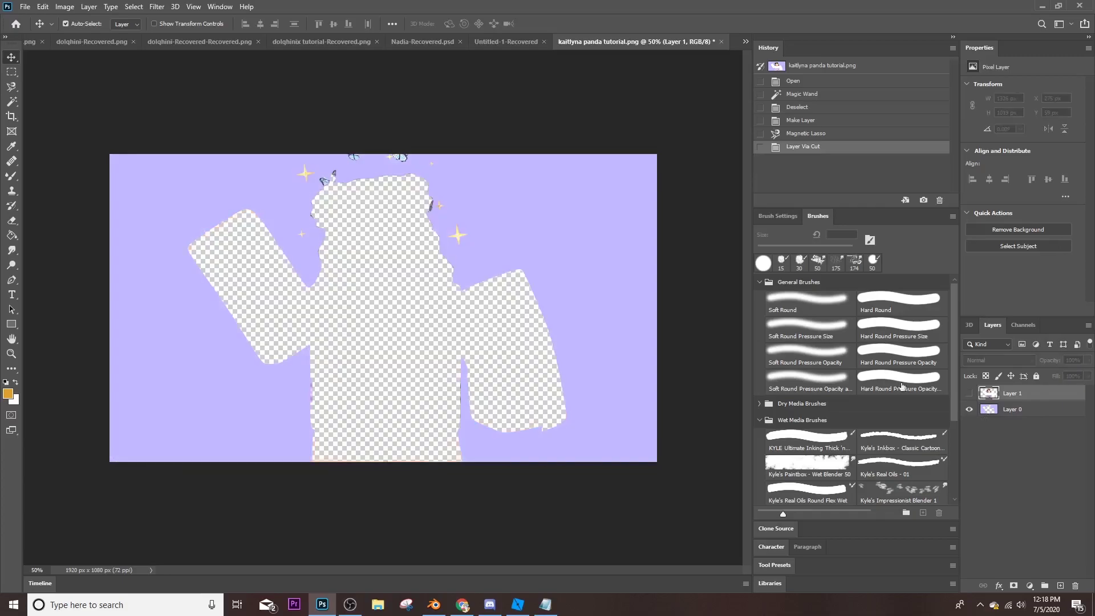
pyautogui.click(968, 409)
pyautogui.click(1026, 409)
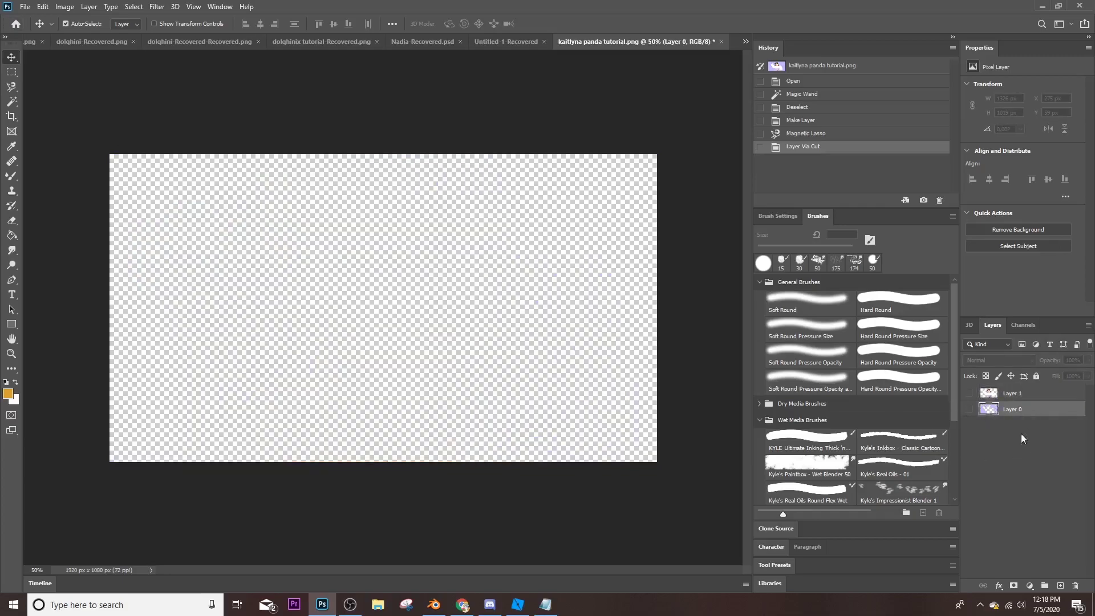
pyautogui.click(968, 393)
pyautogui.click(969, 409)
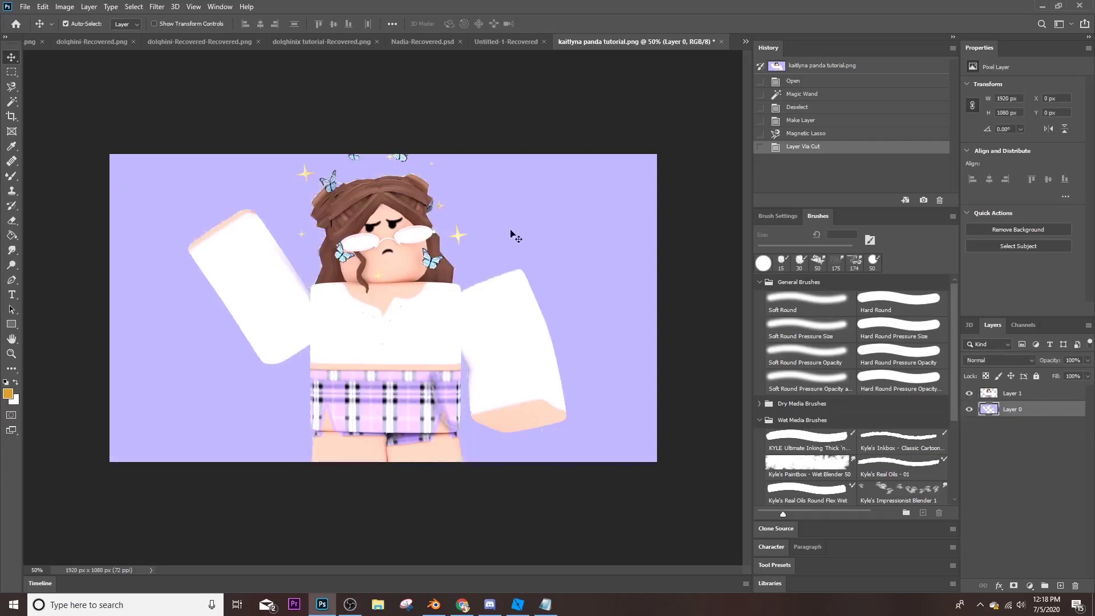
# Try the Clouds filter directly on Layer 0 with different layer opacities, and undo both changes
pyautogui.click(159, 6)
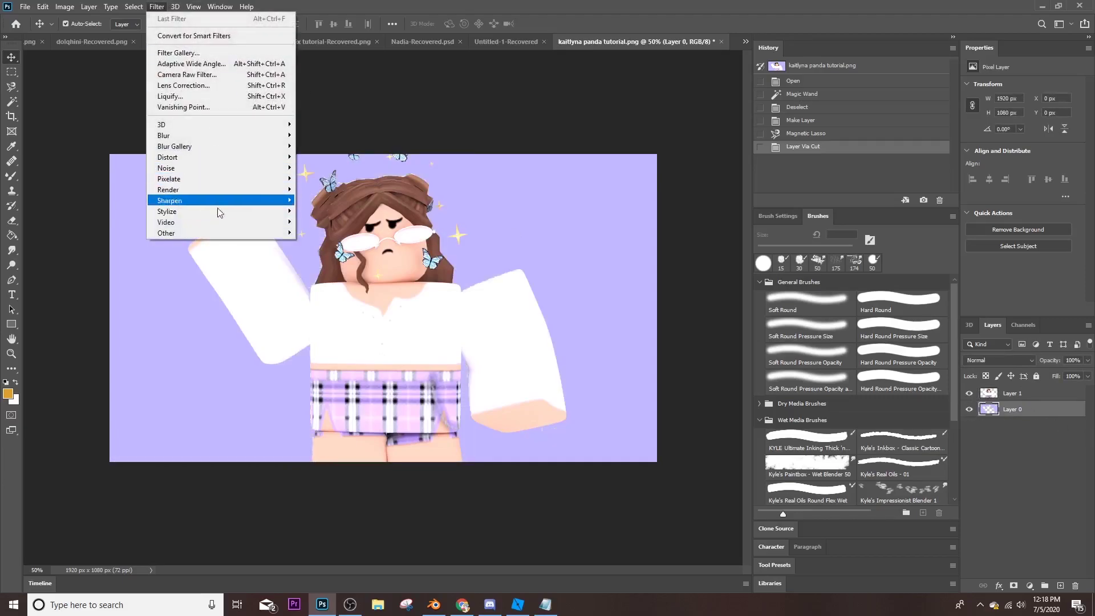
pyautogui.moveTo(187, 190)
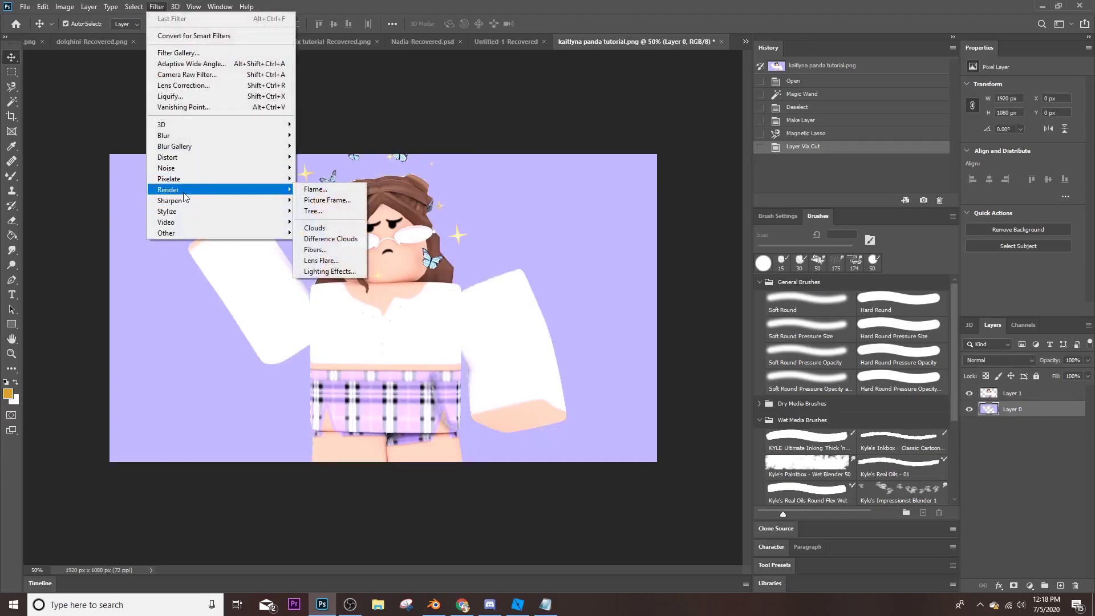
pyautogui.click(334, 228)
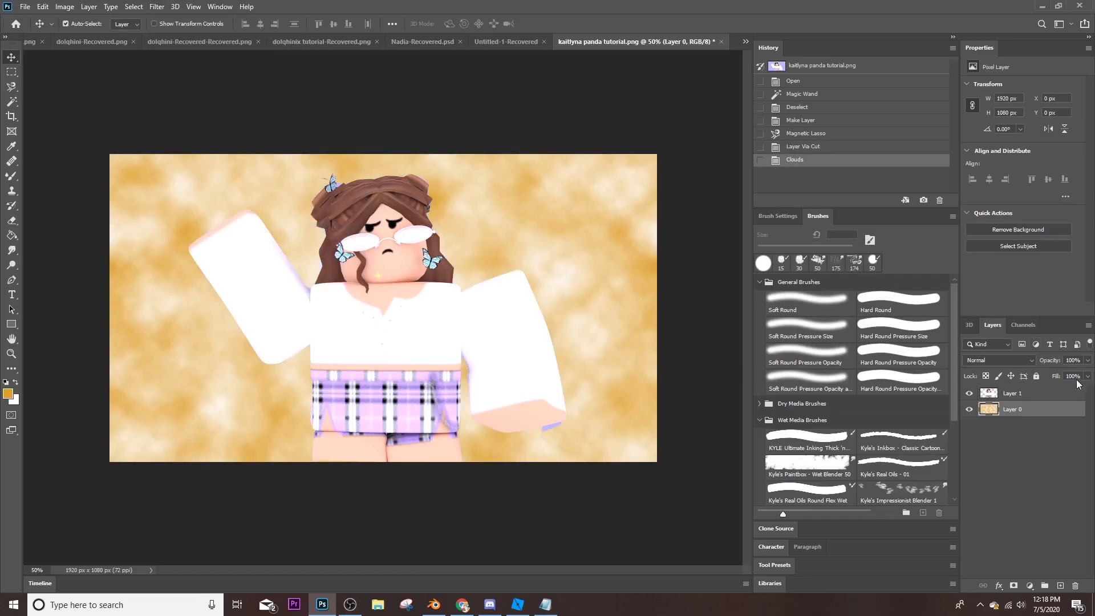
pyautogui.click(1088, 360)
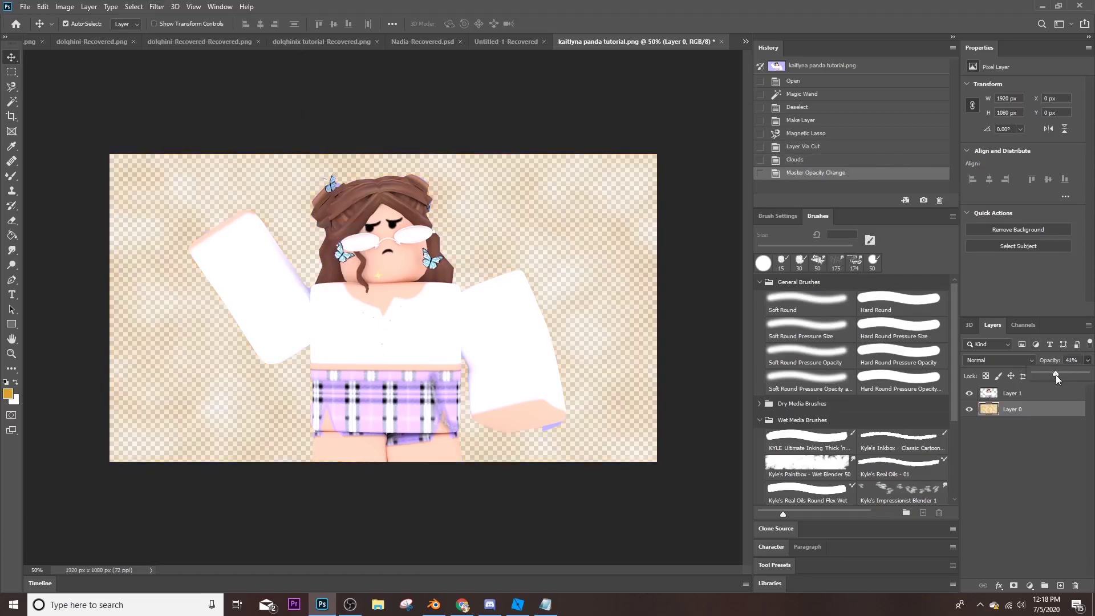
pyautogui.moveTo(1058, 377); pyautogui.dragTo(1090, 378)
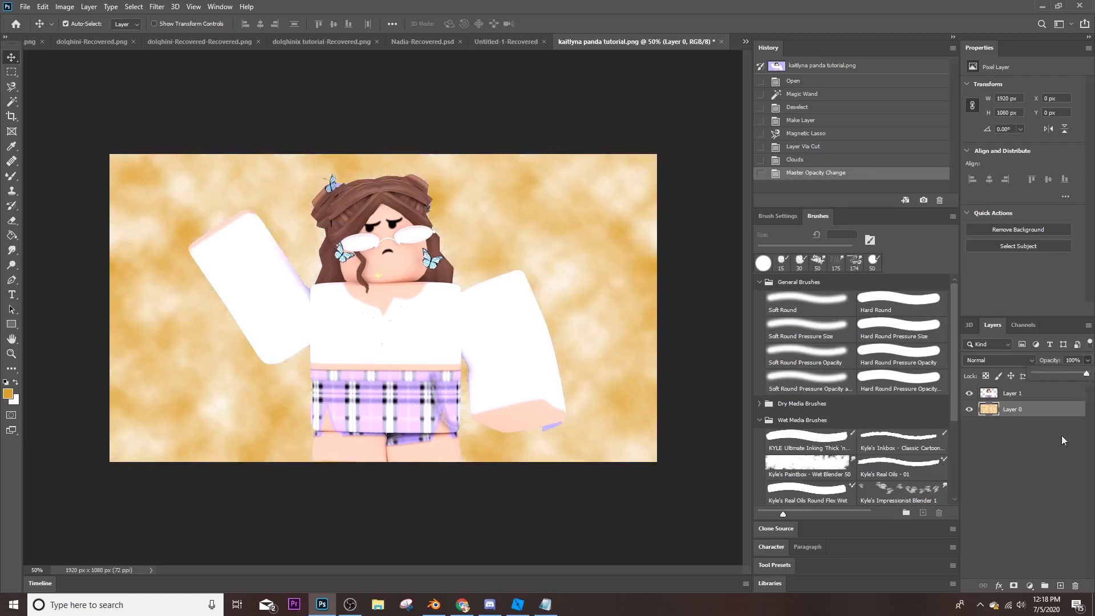
pyautogui.hotkey('ctrl', 'alt', 'z')
pyautogui.hotkey('ctrl', 'alt', 'z')
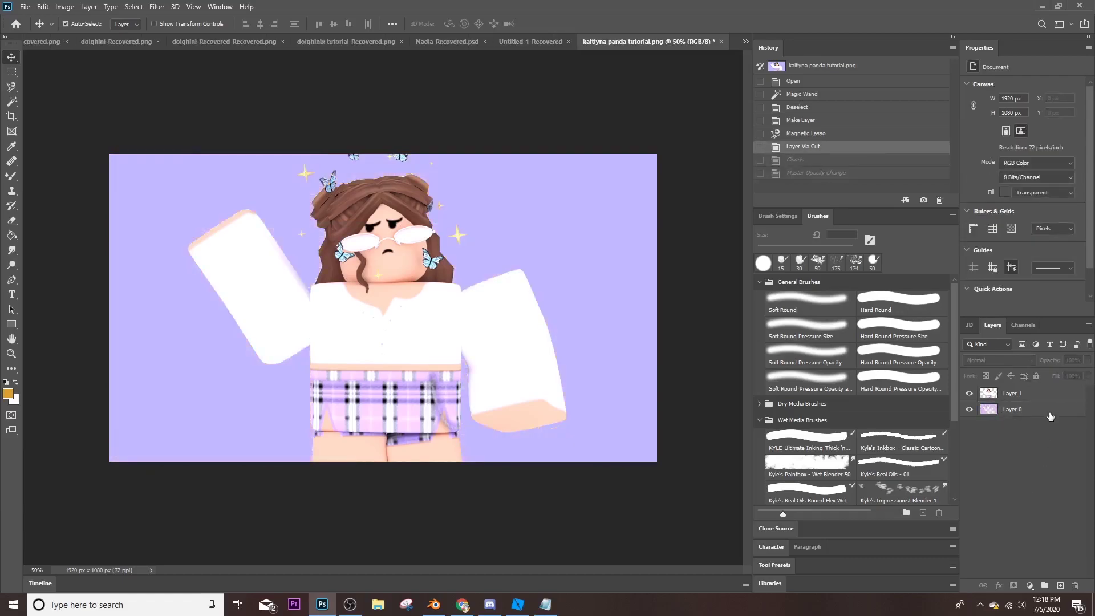
# Duplicate Layer 0 and render Clouds on the copy at 55% layer opacity
pyautogui.click(1049, 408)
pyautogui.hotkey('ctrl', 'j')
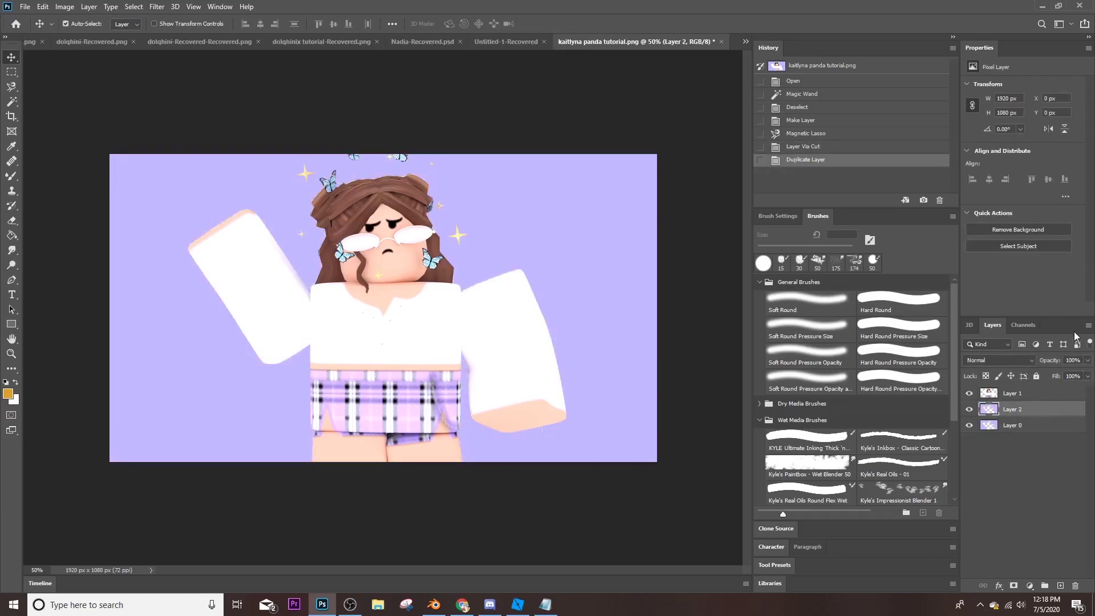
pyautogui.click(159, 7)
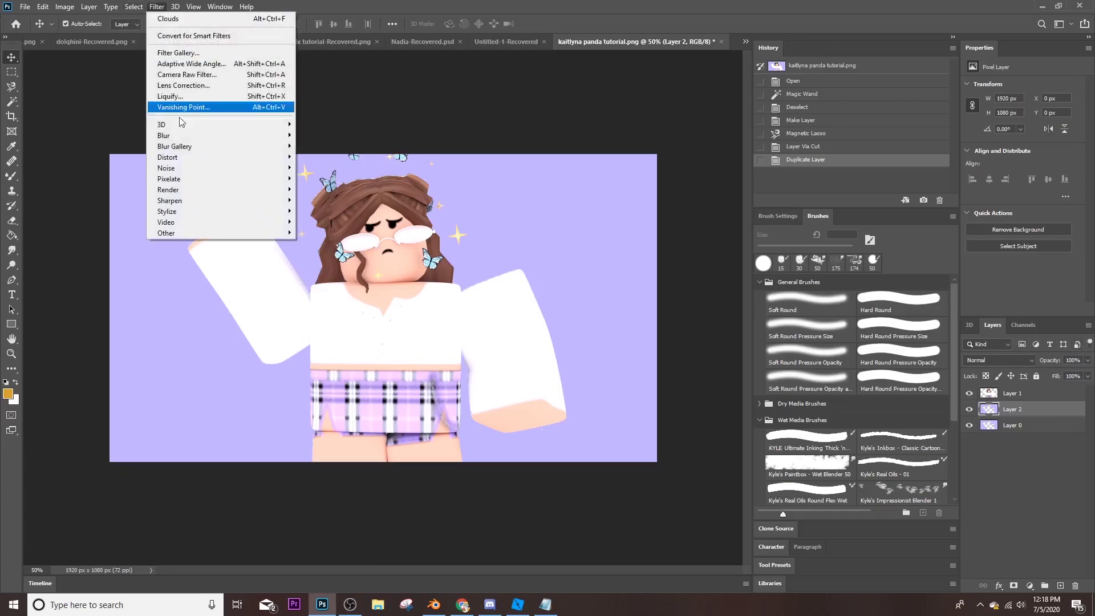
pyautogui.moveTo(174, 190)
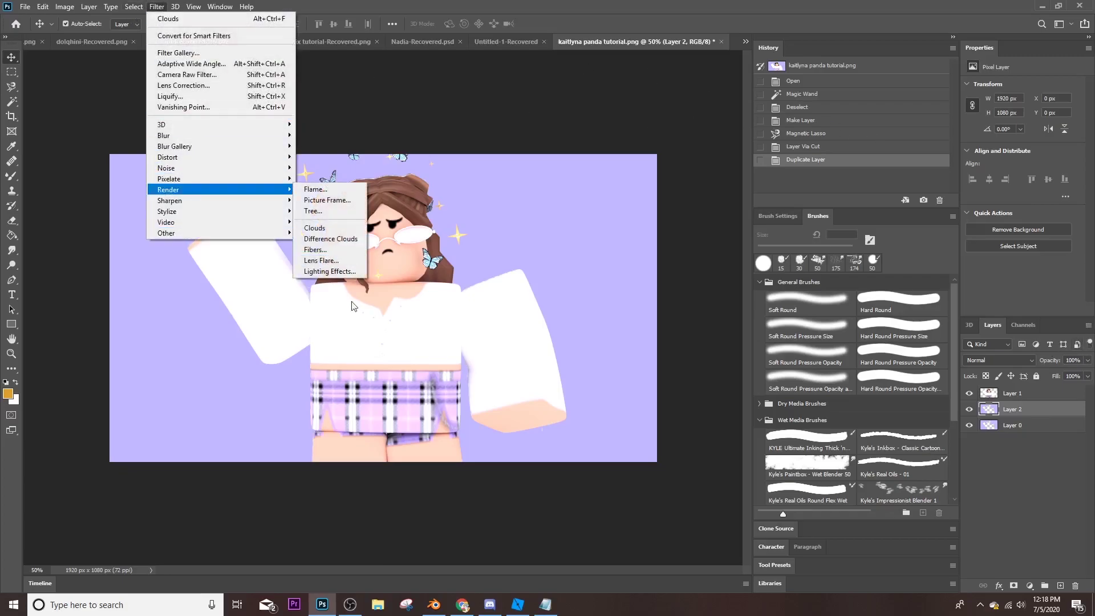
pyautogui.click(319, 228)
pyautogui.click(1087, 360)
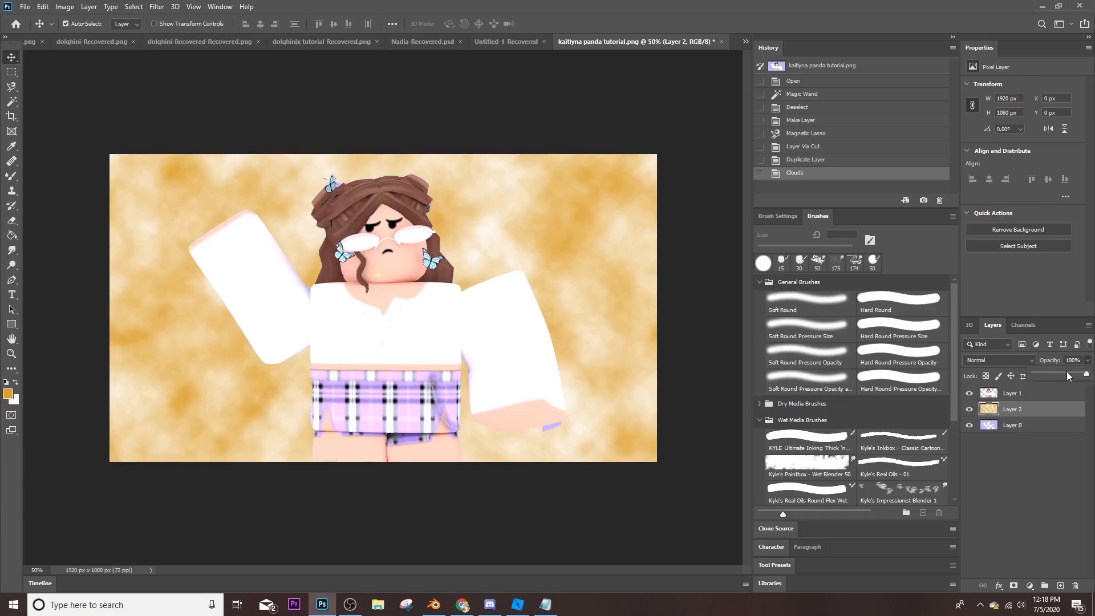
pyautogui.moveTo(1064, 373)
pyautogui.mouseDown()
pyautogui.moveTo(1049, 376)
pyautogui.moveTo(1063, 380)
pyautogui.mouseUp()
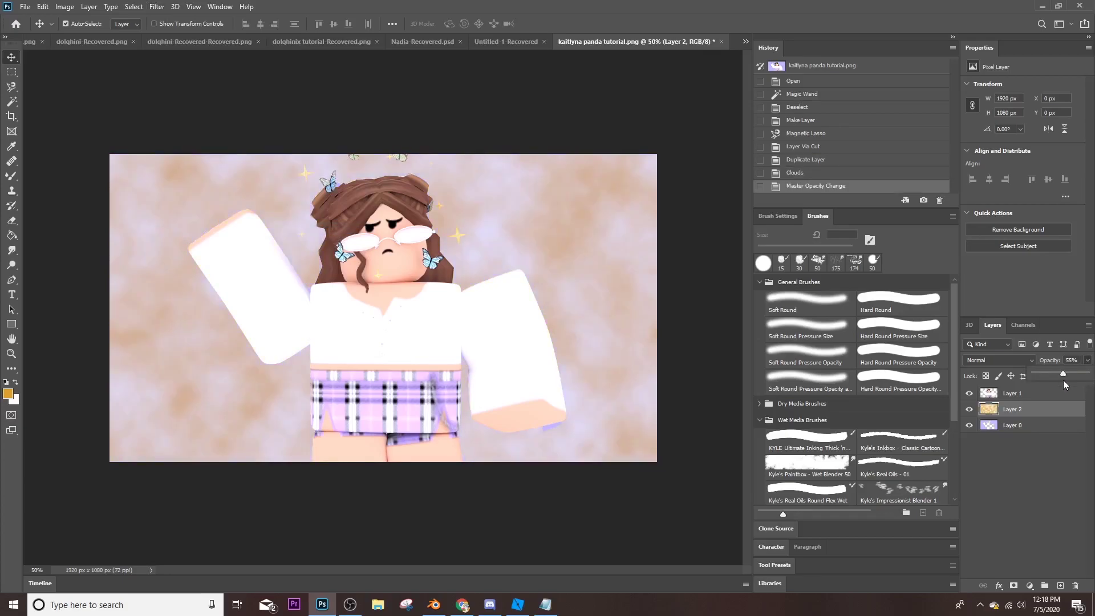
# Add a Gradient Overlay to the clouds layer with the Vivid Light blend mode and 17% opacity
pyautogui.doubleClick(1045, 408)
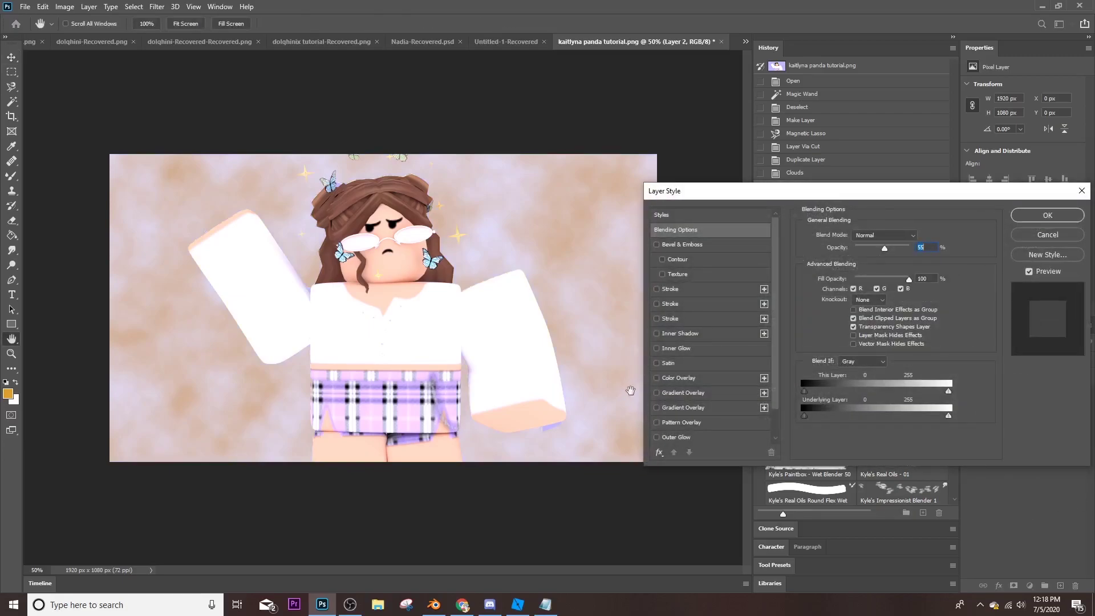
pyautogui.click(656, 392)
pyautogui.click(682, 393)
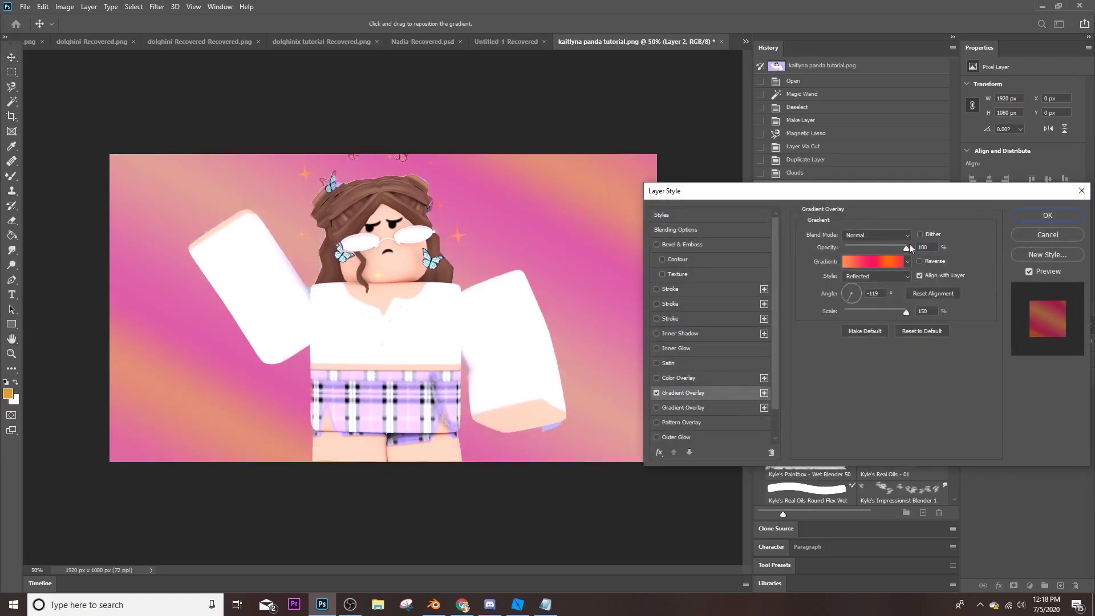
pyautogui.moveTo(881, 247); pyautogui.dragTo(833, 247)
pyautogui.click(854, 247)
pyautogui.click(876, 234)
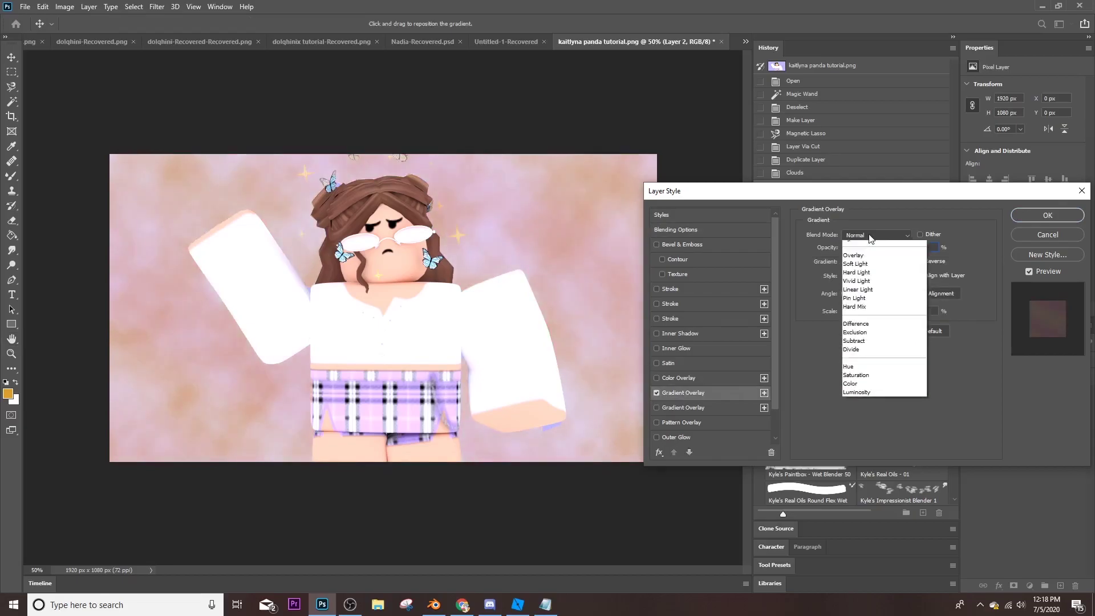
pyautogui.click(867, 398)
# Change the overlay's gradient to the Purple_07 preset and set the overlay's opacity to 59%
pyautogui.click(873, 261)
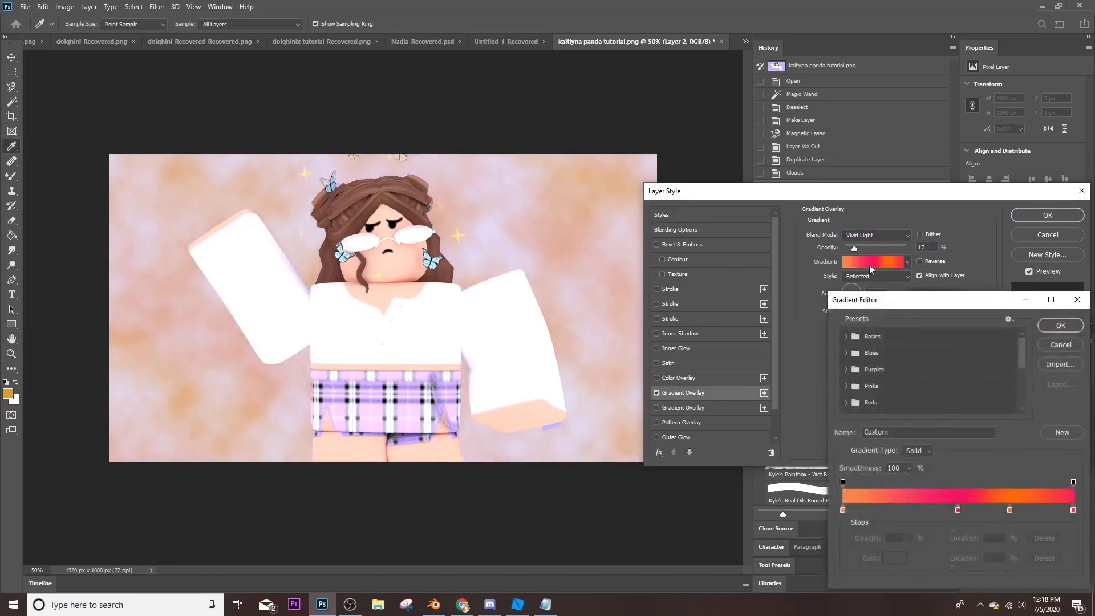
pyautogui.scroll(-2, 848, 397)
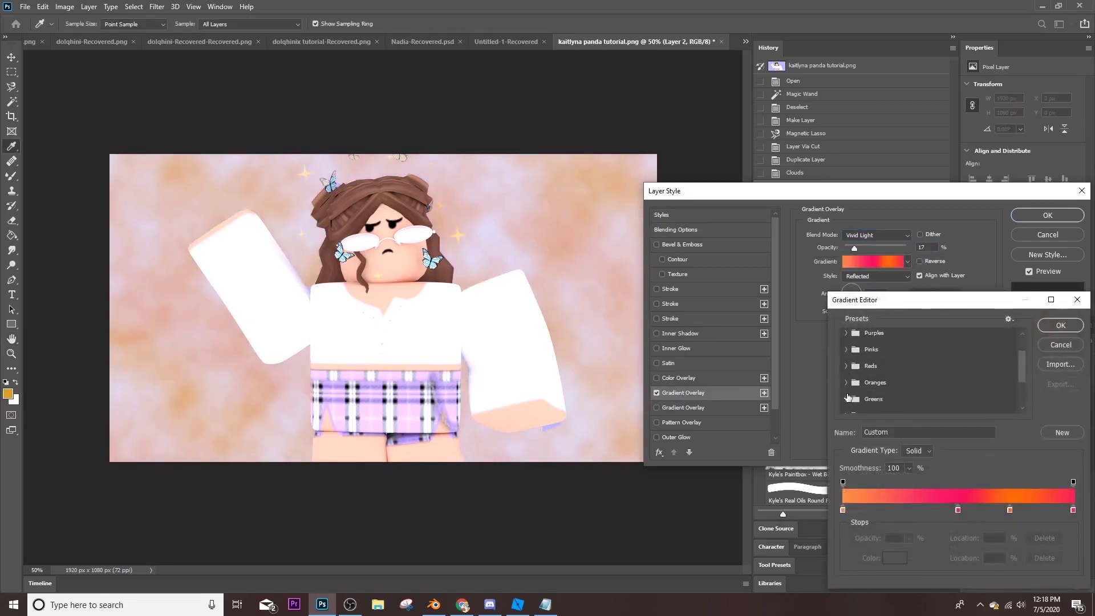
pyautogui.click(845, 332)
pyautogui.click(929, 351)
pyautogui.click(949, 354)
pyautogui.click(970, 361)
pyautogui.click(970, 349)
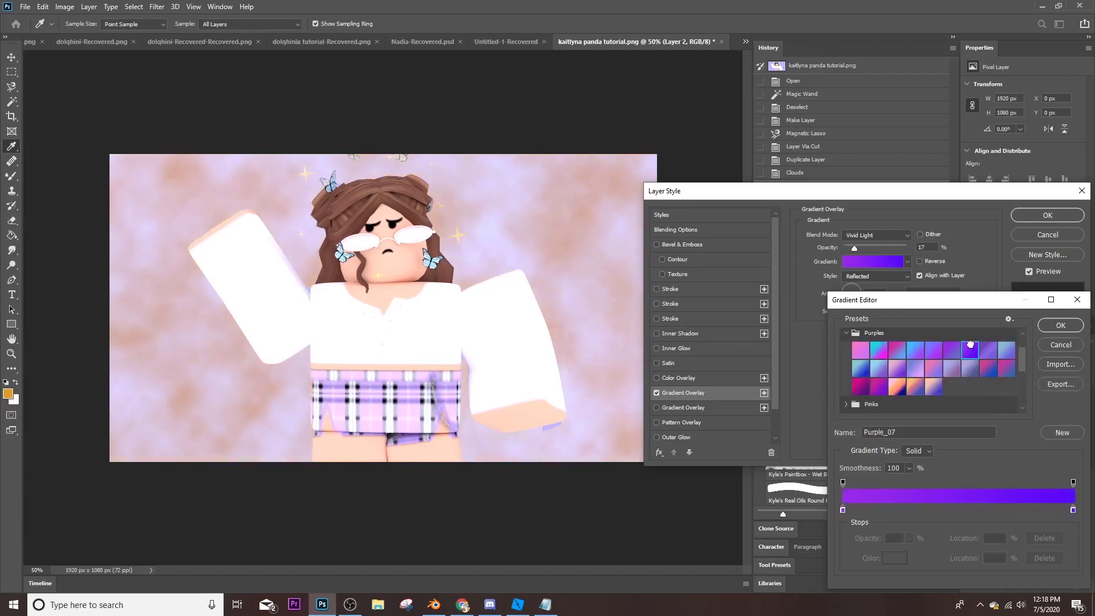
pyautogui.click(1057, 323)
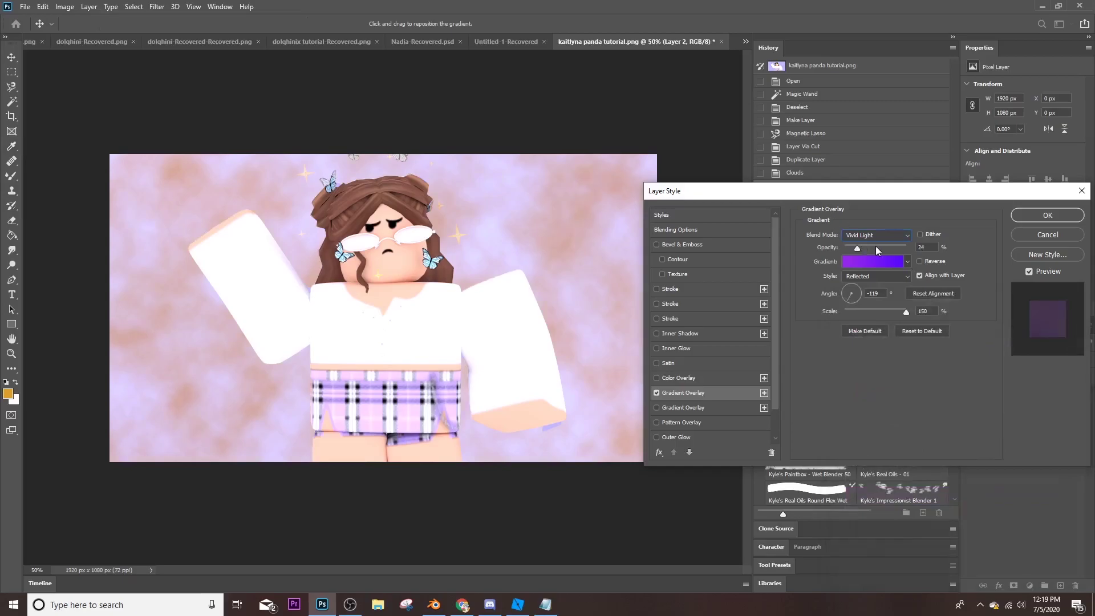
pyautogui.moveTo(870, 246); pyautogui.dragTo(881, 247)
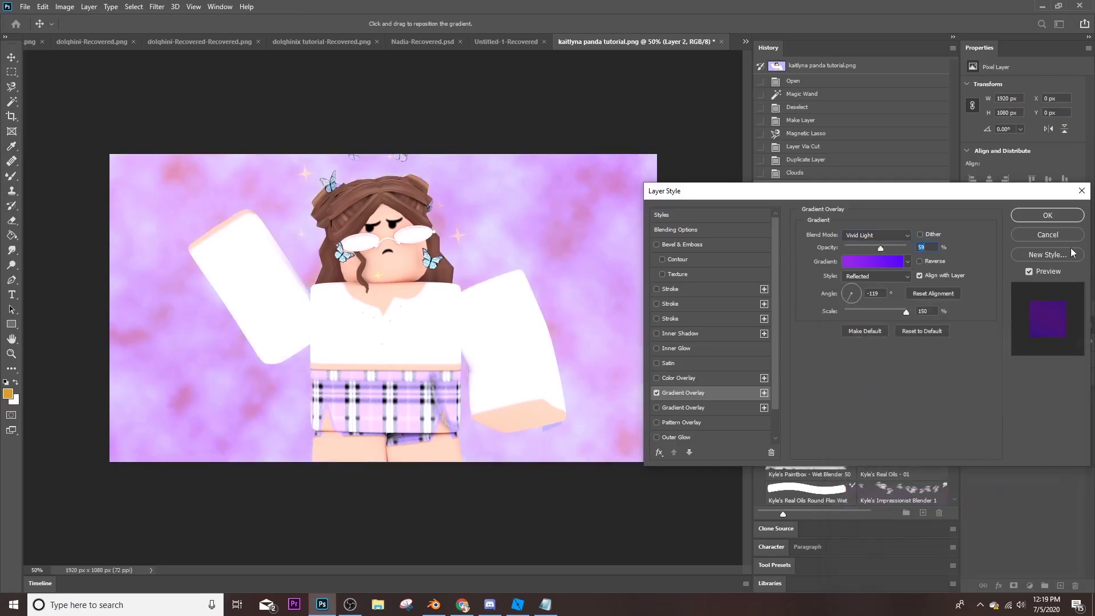
# Apply an Inner Glow to Layer 0 and change the opacity of the clouds layer (Layer 2)
pyautogui.click(1046, 216)
pyautogui.click(1026, 449)
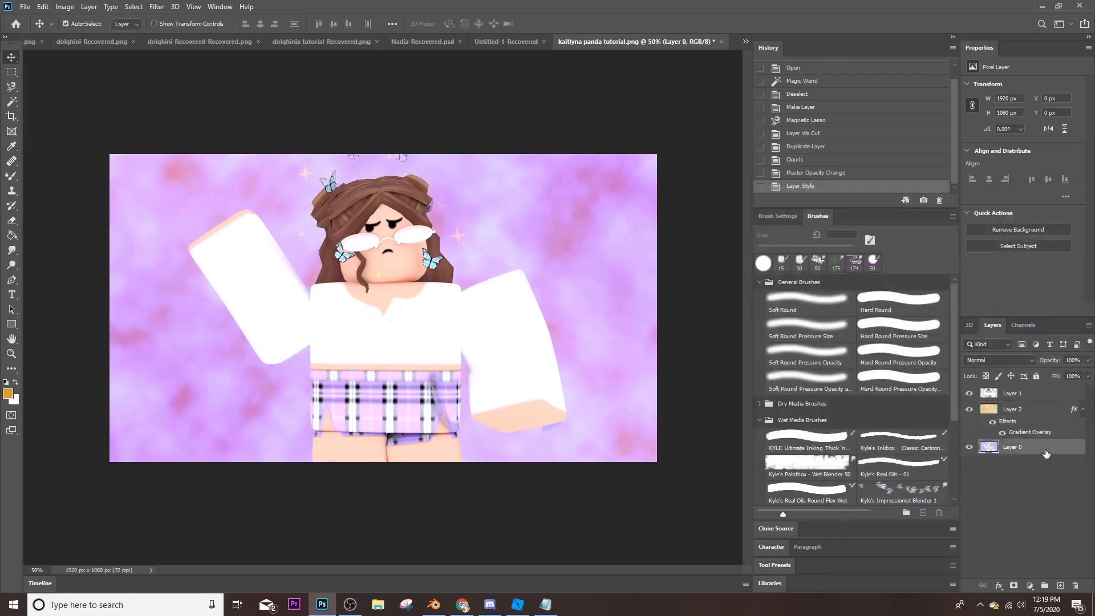
pyautogui.doubleClick(1046, 449)
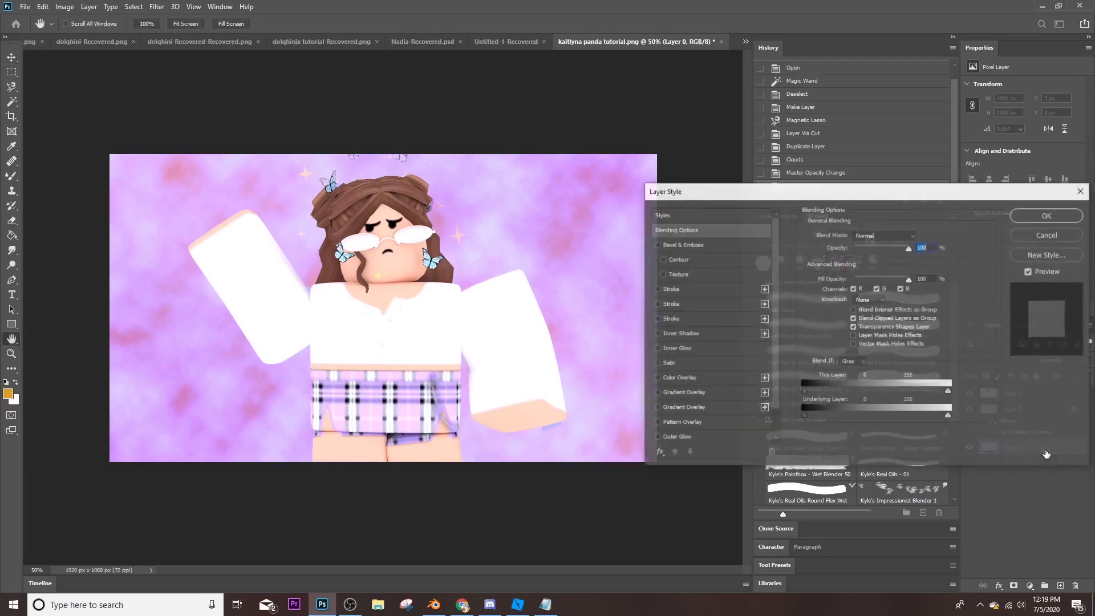
pyautogui.click(1047, 215)
pyautogui.click(1036, 410)
pyautogui.click(1088, 360)
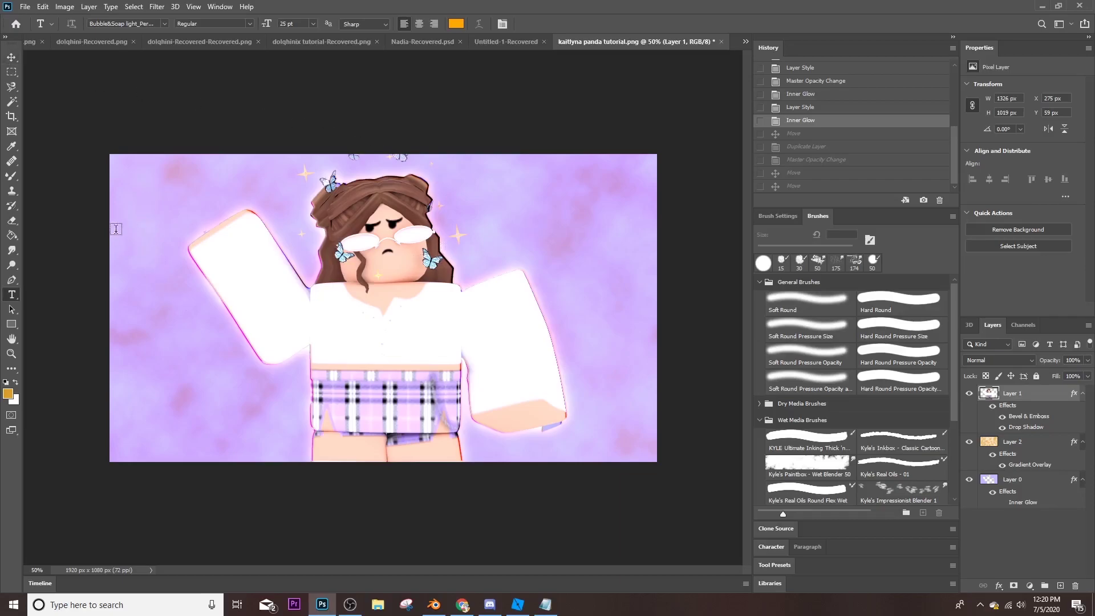
# Add a text box beside the character reading "BLOCKY CHARACTER GFX WITH RIG!!" on separate lines and set its size to 140 pt
pyautogui.moveTo(123, 245); pyautogui.dragTo(337, 461)
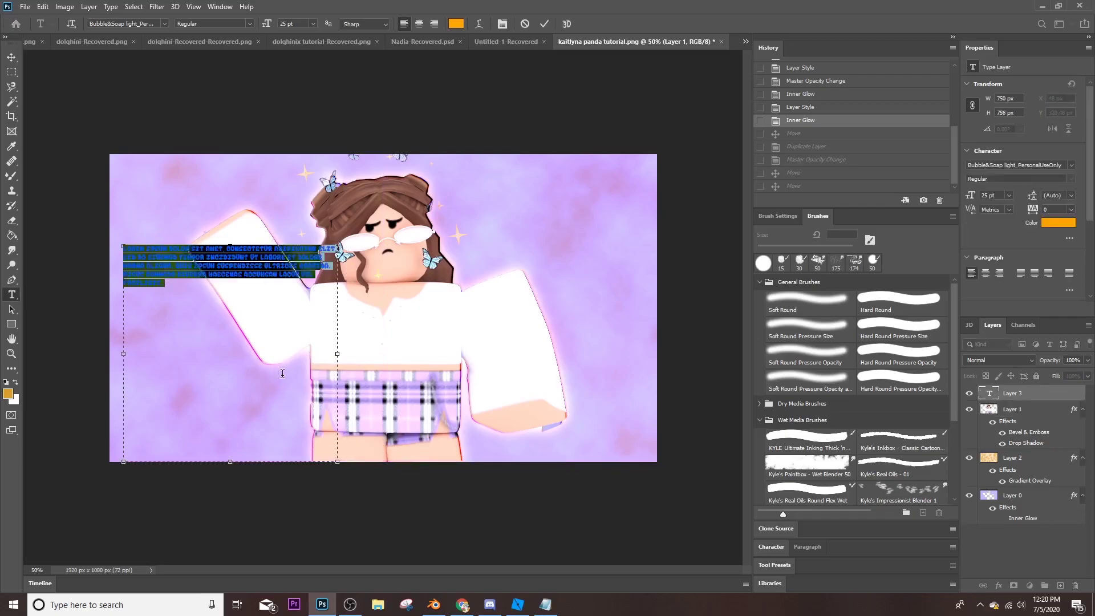
pyautogui.write('gfx')
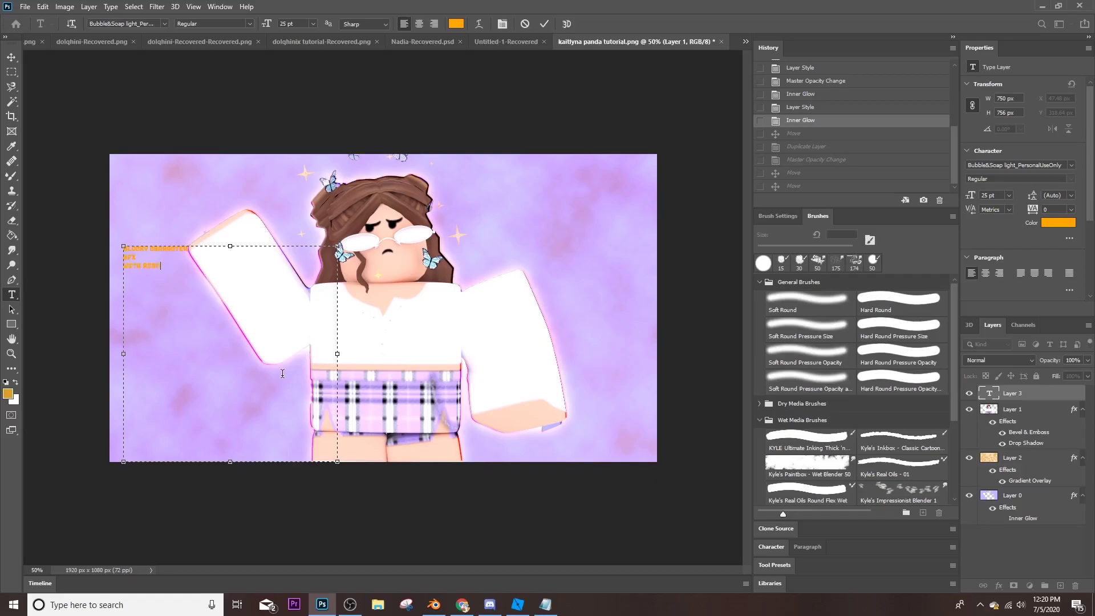
pyautogui.hotkey('ctrl', 'a')
pyautogui.click(304, 25)
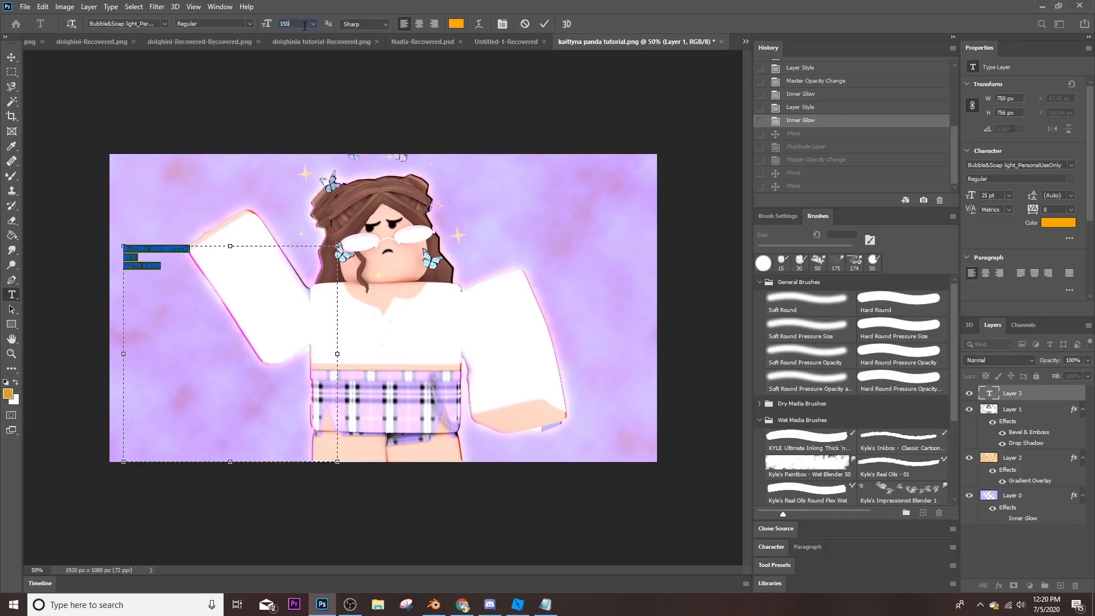
pyautogui.write('150')
pyautogui.press('Return')
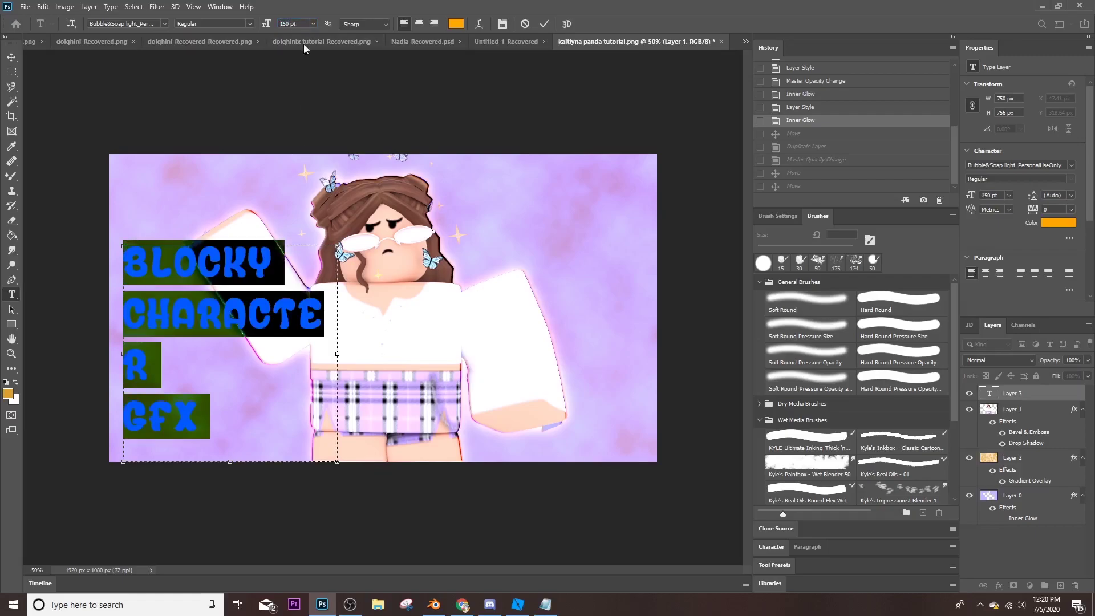
pyautogui.click(288, 25)
pyautogui.press('Return')
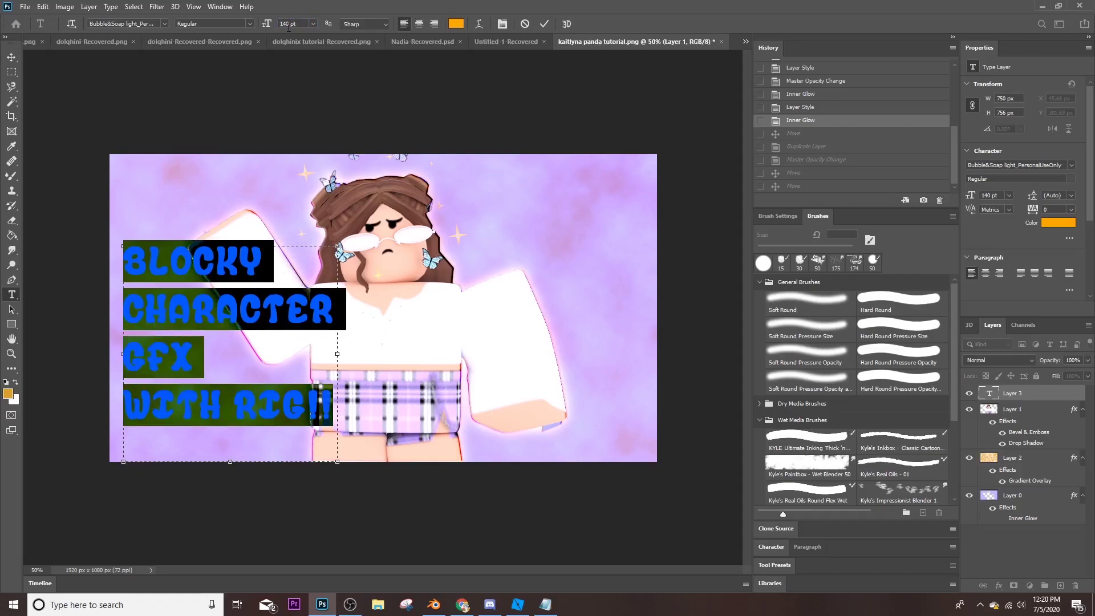
# Set the text's font to Bubblegun and add Bevel & Emboss, Stroke, Inner Glow, Gradient Overlay, Outer Glow and Drop Shadow to its layer
pyautogui.click(164, 24)
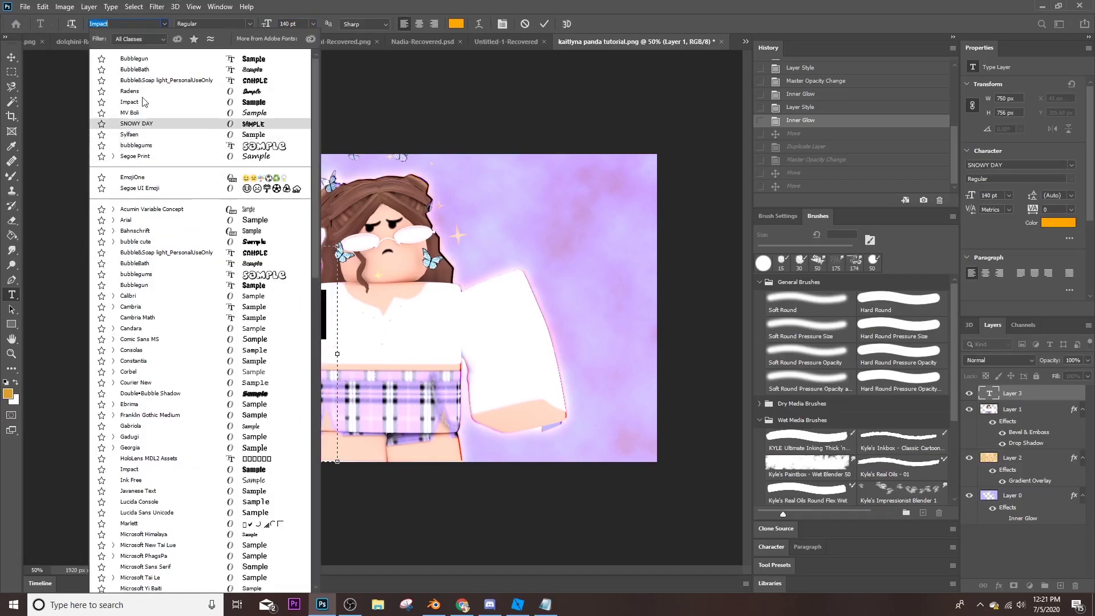
pyautogui.click(159, 59)
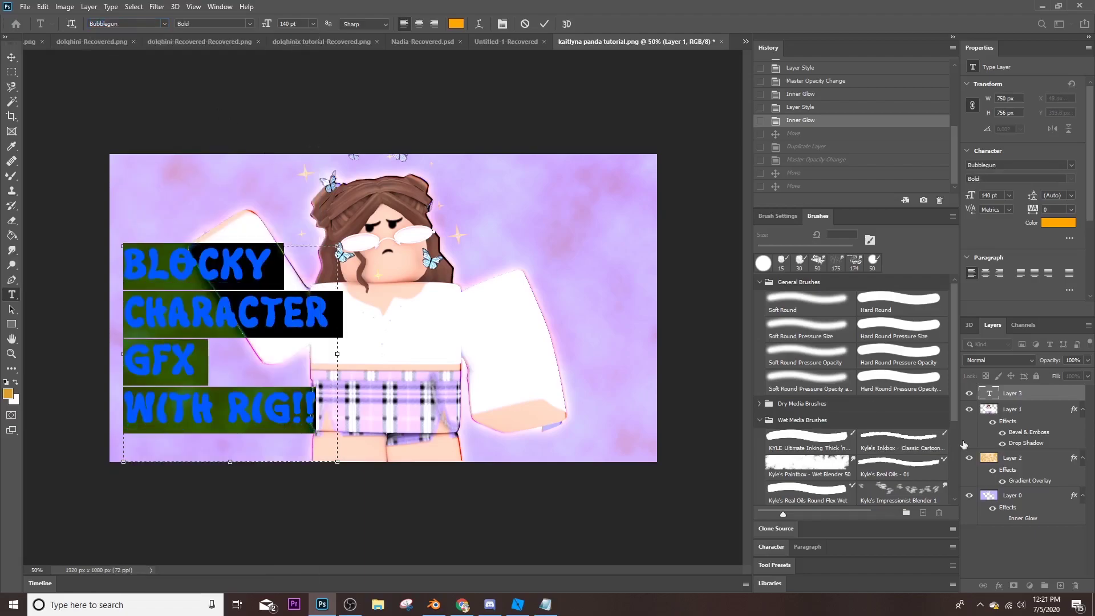
pyautogui.doubleClick(1068, 397)
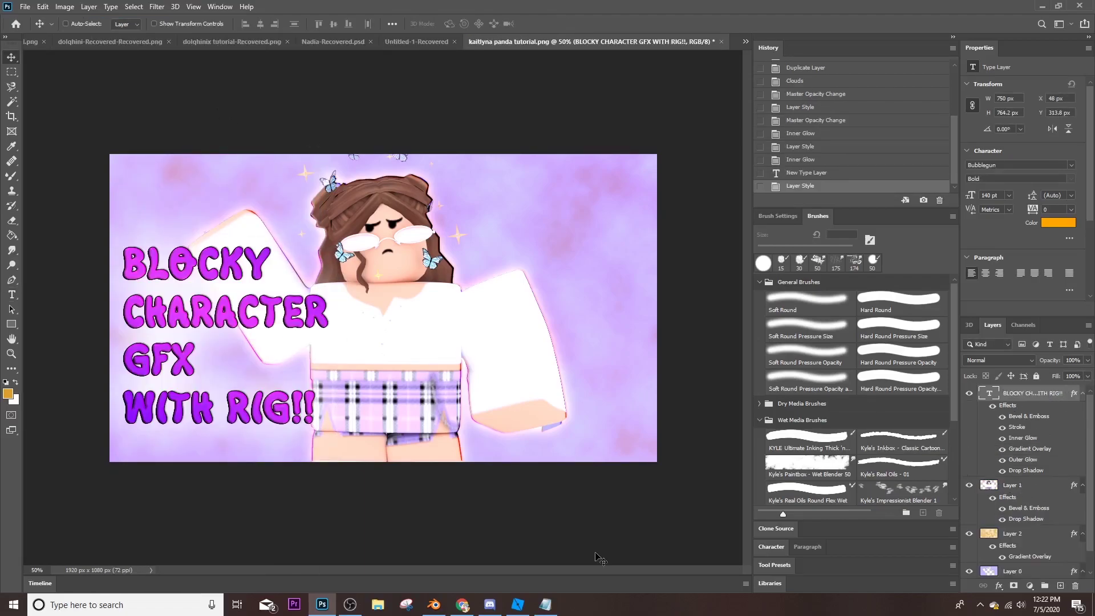
# Save the finished image as a PNG in the Gfx folder under Downloads, keeping the suggested file name
pyautogui.hotkey('ctrl', 'shift', 's')
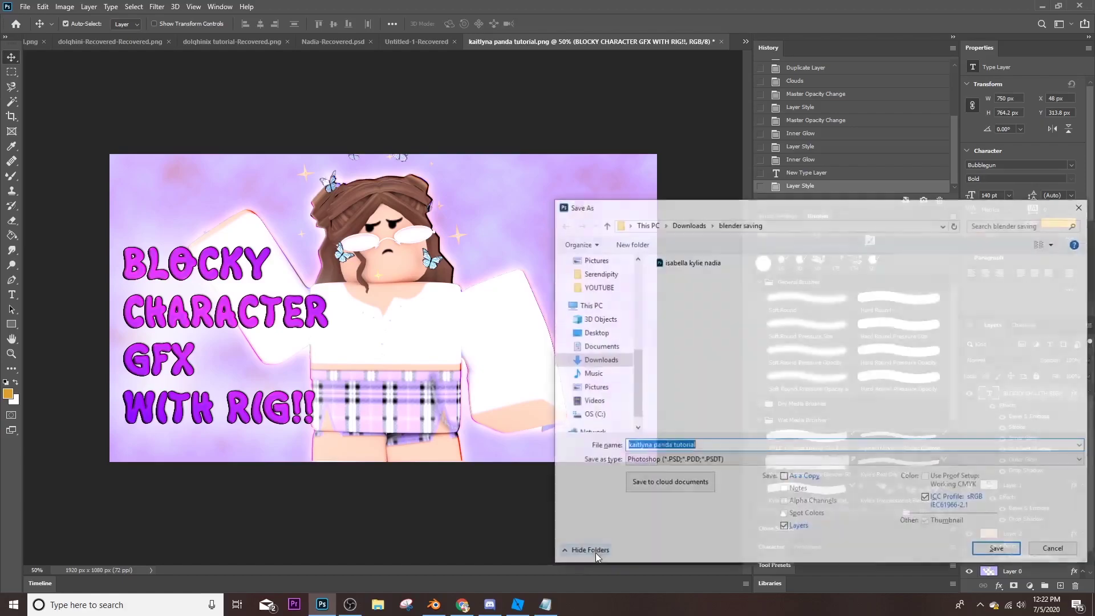
pyautogui.scroll(3, 623, 339)
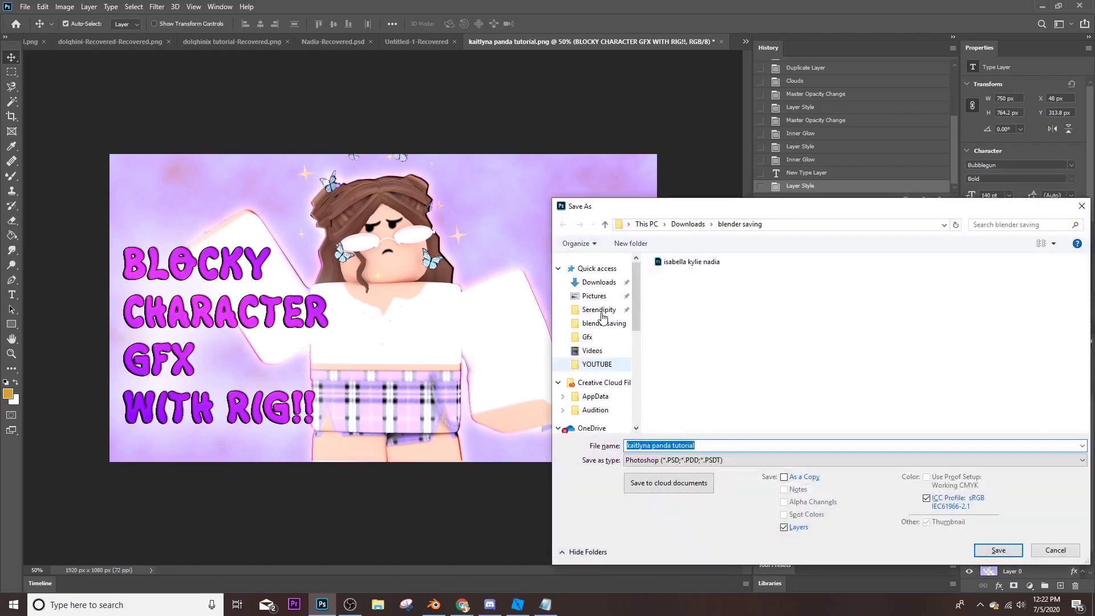
pyautogui.click(587, 336)
pyautogui.click(674, 459)
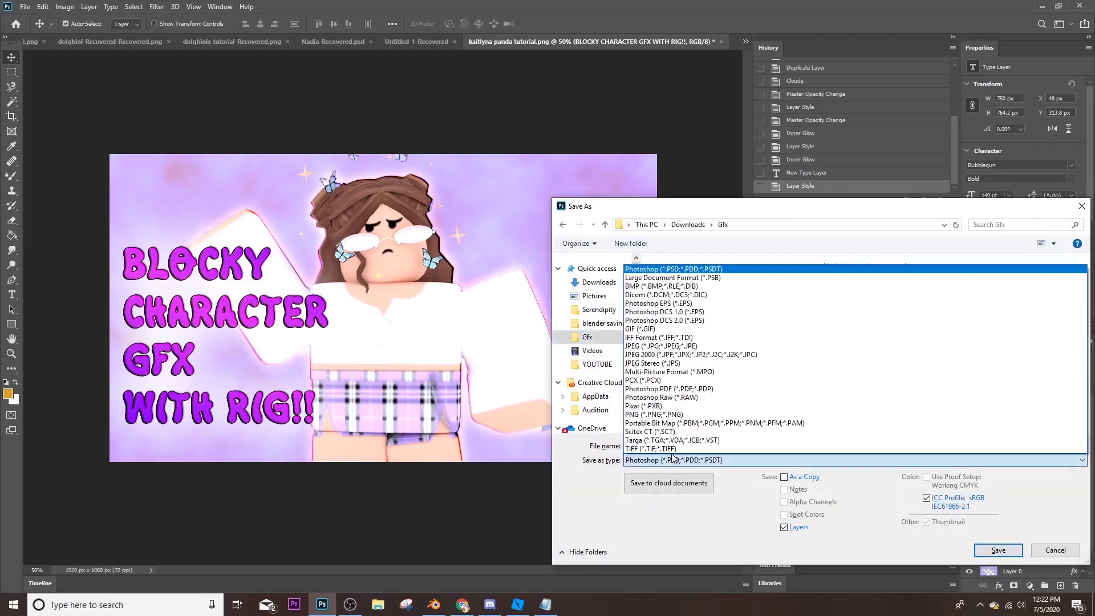
pyautogui.click(654, 423)
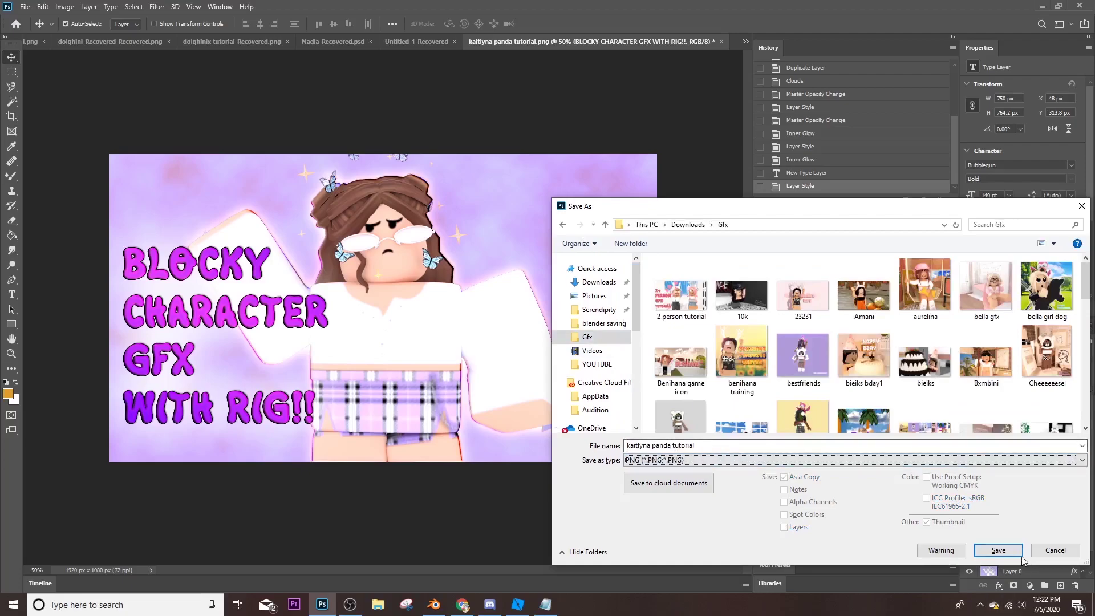
pyautogui.click(1003, 551)
pyautogui.click(794, 179)
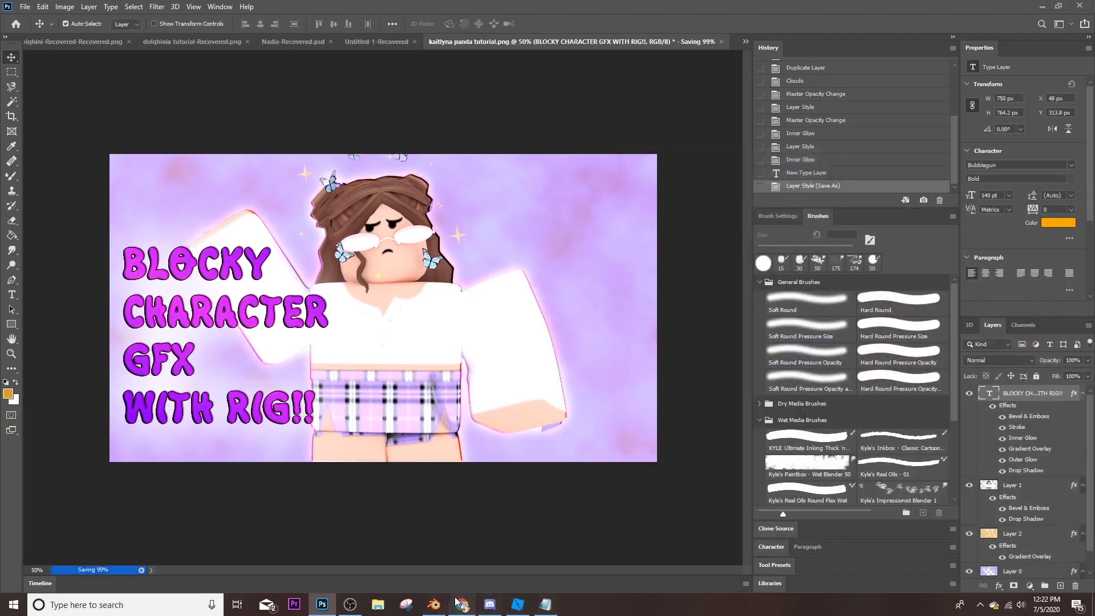
# Switch to Chrome to view the YouTube channel's videos page
pyautogui.click(462, 605)
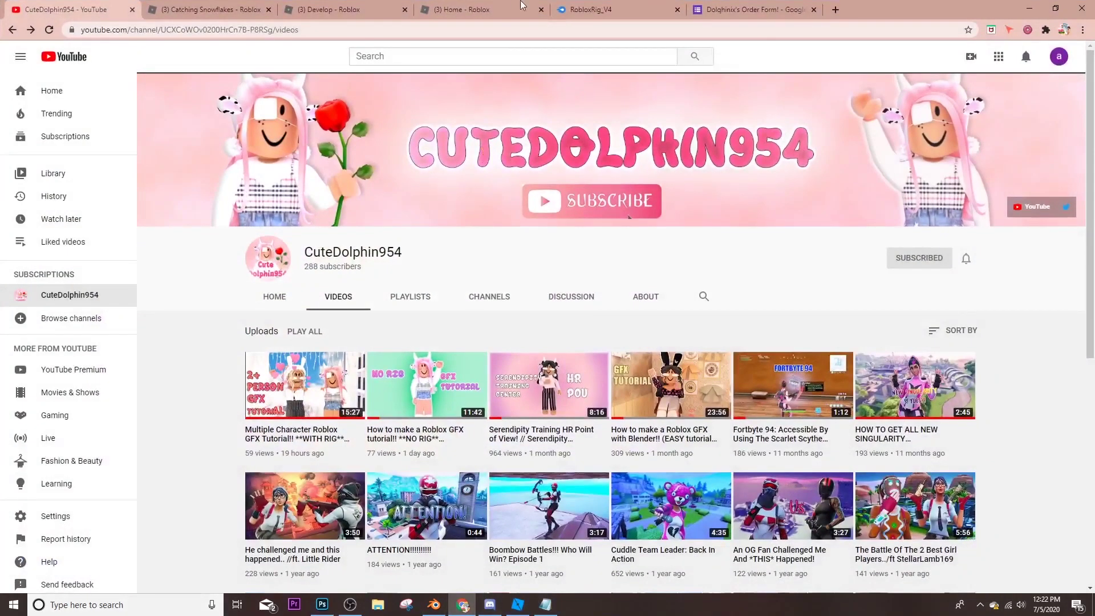